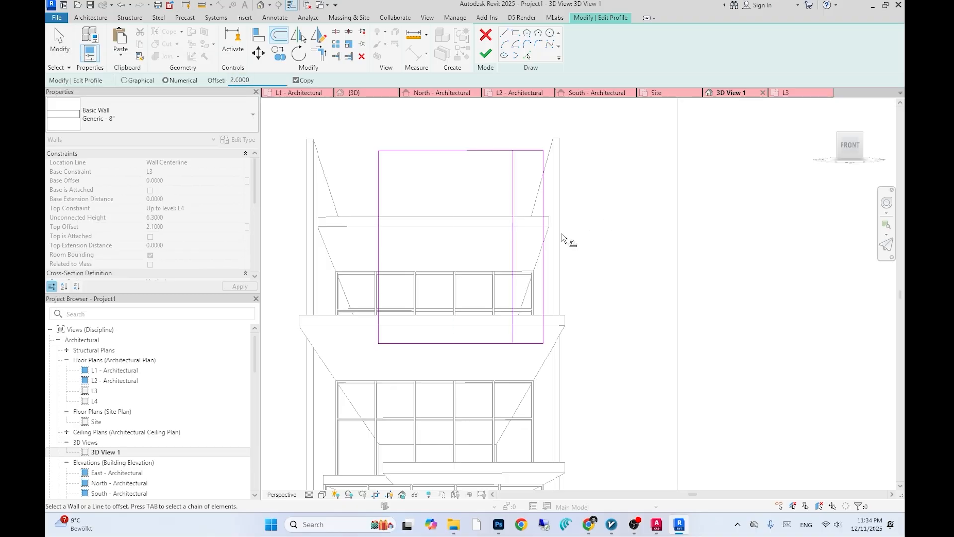
- Offset the right vertical profile line 2.0 to the left and pick the horizontal wall edge as a sketch line
left_click(512, 222)
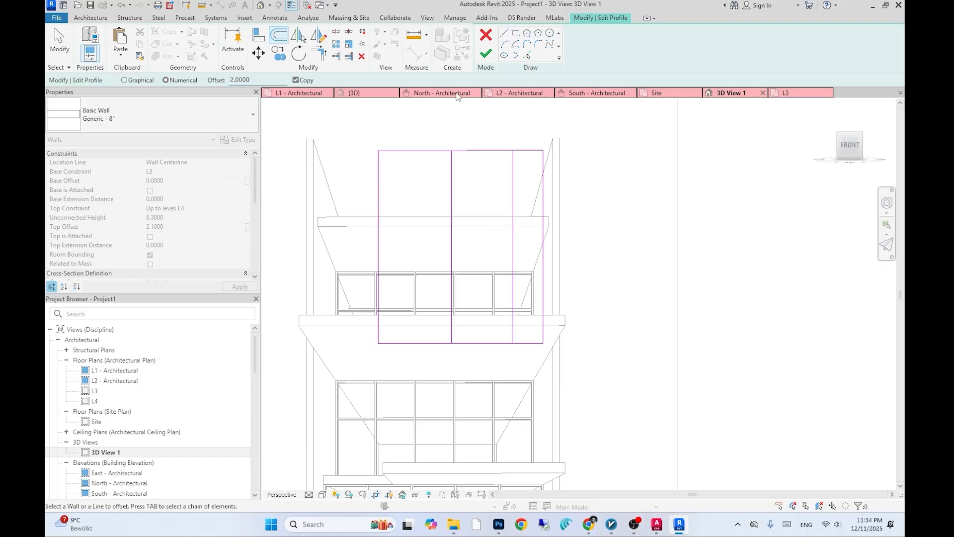
left_click(526, 56)
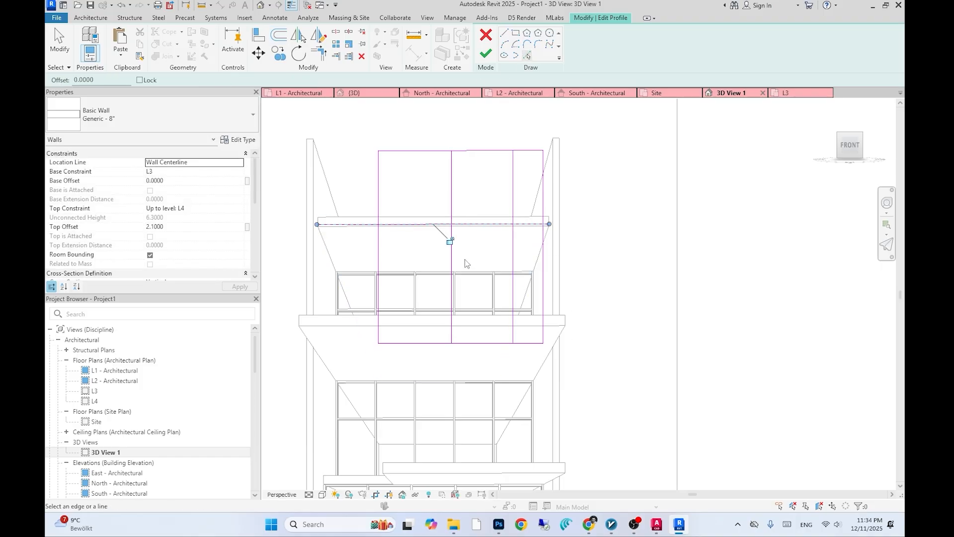
left_click(336, 31)
- Delete the bottom profile segment right of the new vertical line and unjoin the affected elements
left_click(321, 51)
left_click(442, 342)
left_click(453, 331)
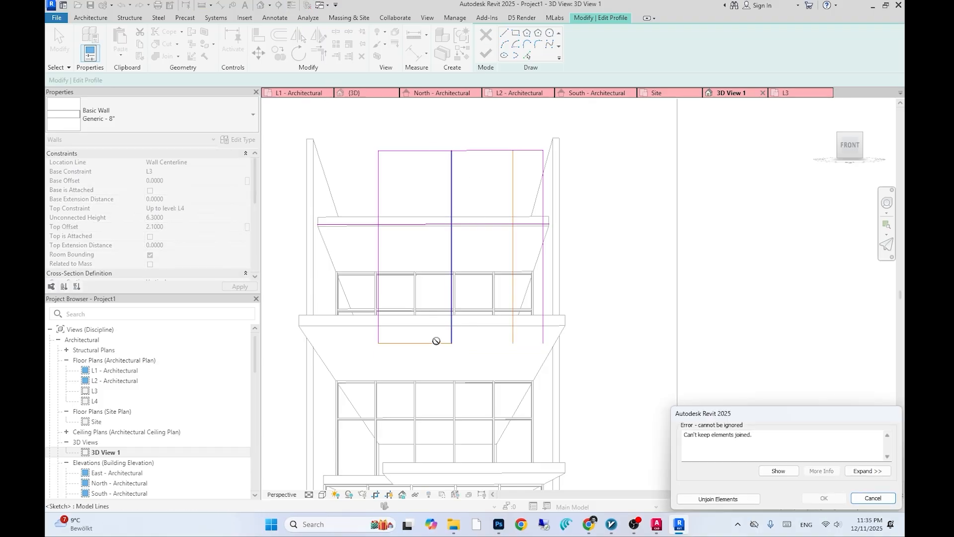
left_click(730, 499)
- Draw a 1.0 line along the bottom between the two right vertical profile lines
key("l")
key("i")
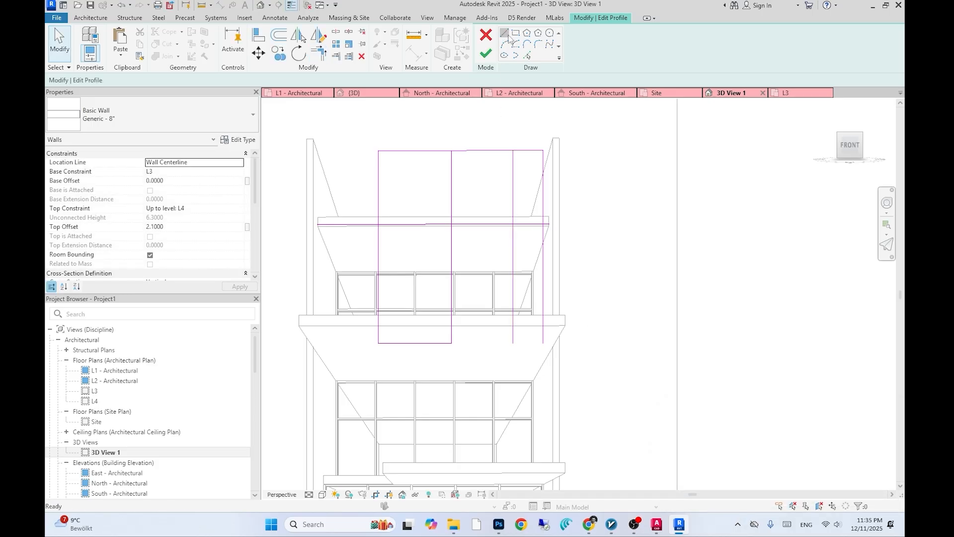
left_click(512, 343)
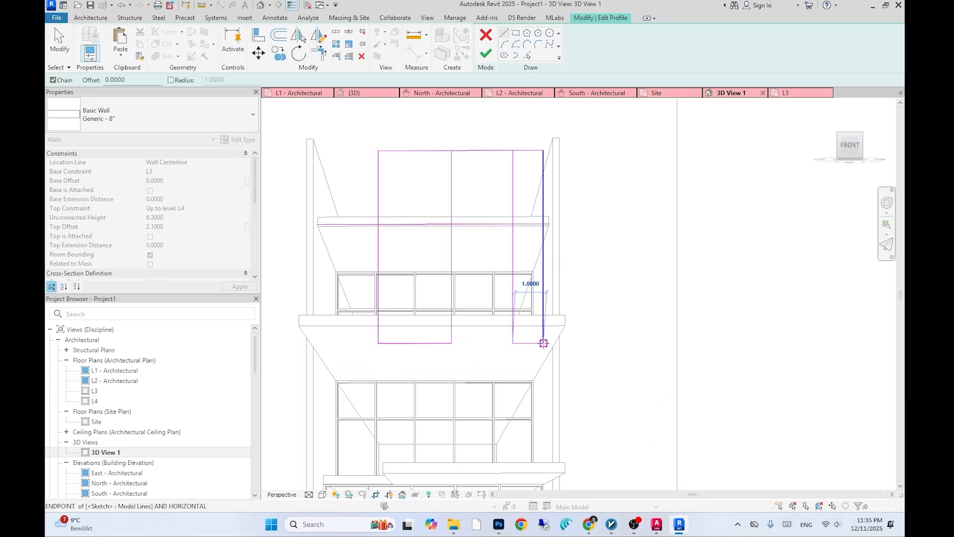
left_click(543, 342)
key("Escape")
- Trim the profile lines into a rectangular notch and finish editing the wall profile
key("t")
key("r")
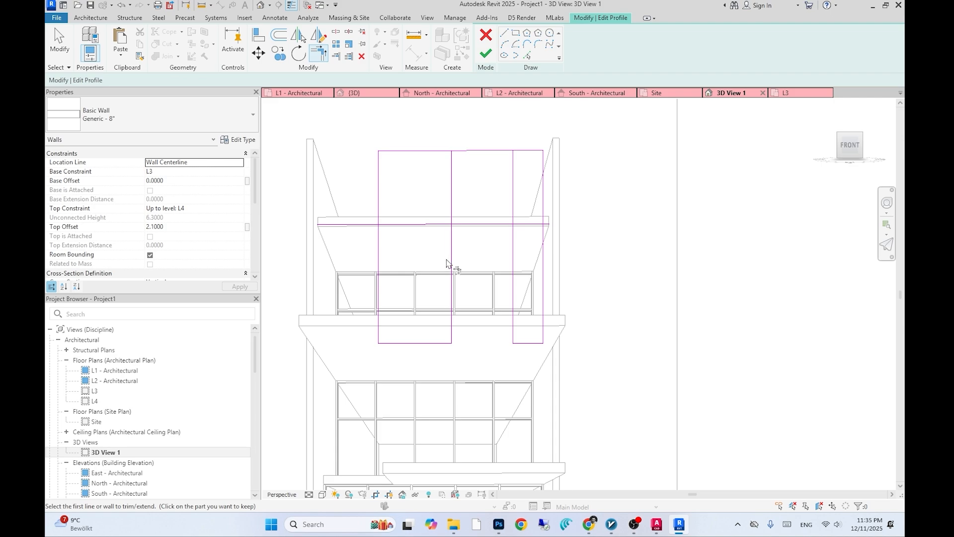
left_click(467, 225)
left_click(482, 225)
left_click(511, 269)
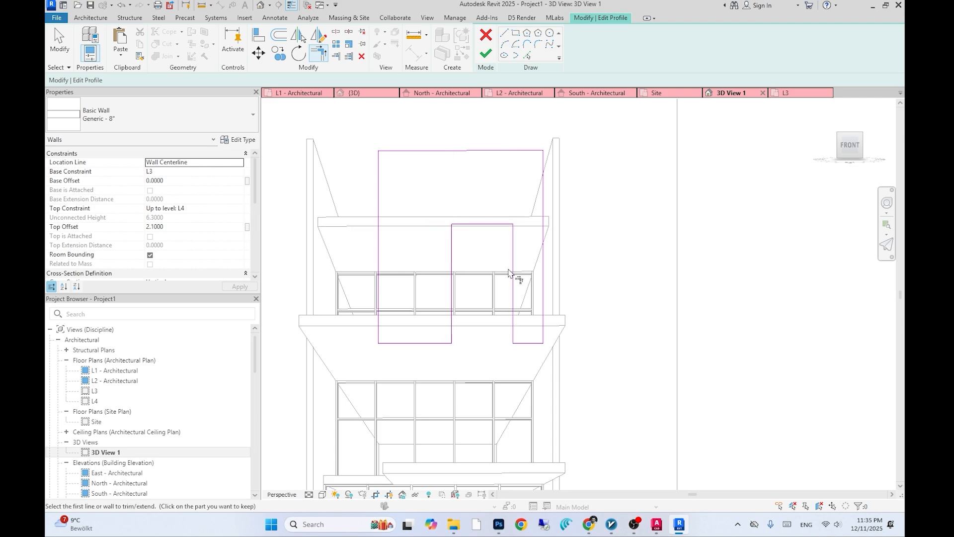
left_click(485, 53)
left_click(591, 389)
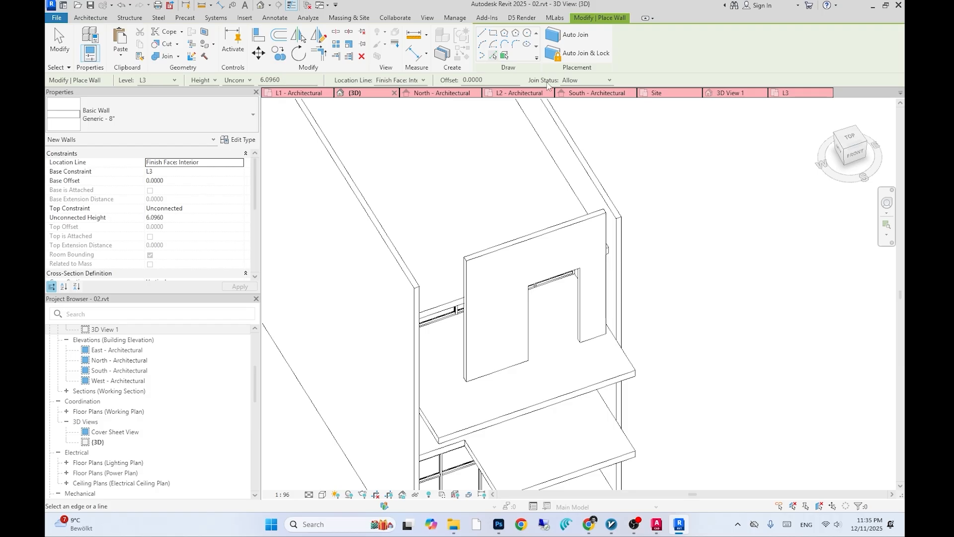
- Place a Generic - 8" wall on level L4 along the upper floor slab edge
left_click(170, 81)
left_click(161, 116)
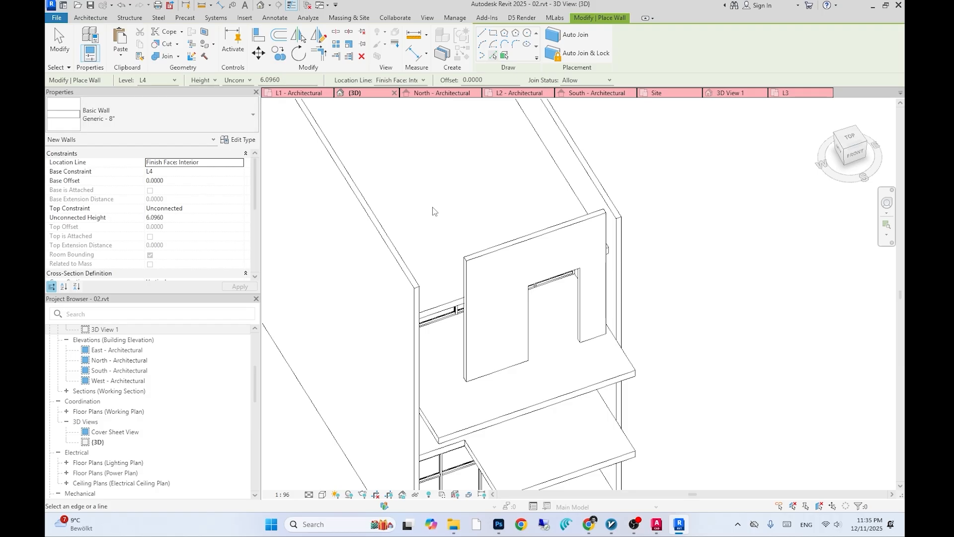
left_click(450, 301)
scroll(450, 301, "up", 2)
key("Escape")
key("Escape")
- Select the new wall and set its unconnected height to 1.1
left_click(434, 153)
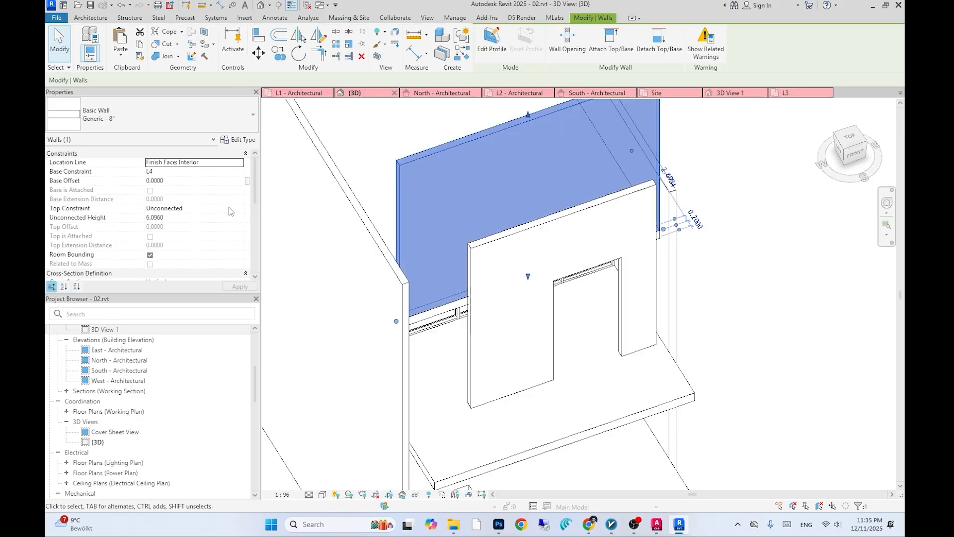
left_click(236, 210)
left_click(186, 218)
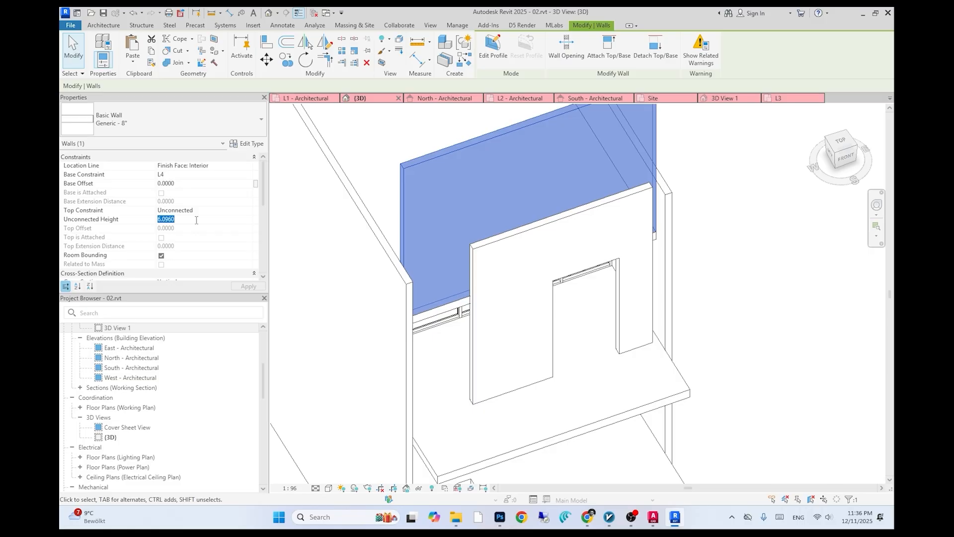
type("1.1")
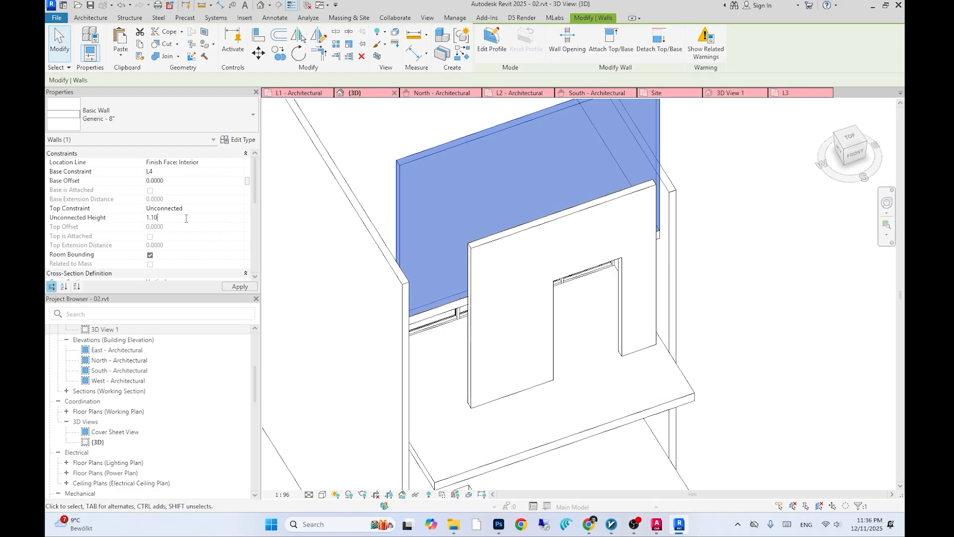
key("Return")
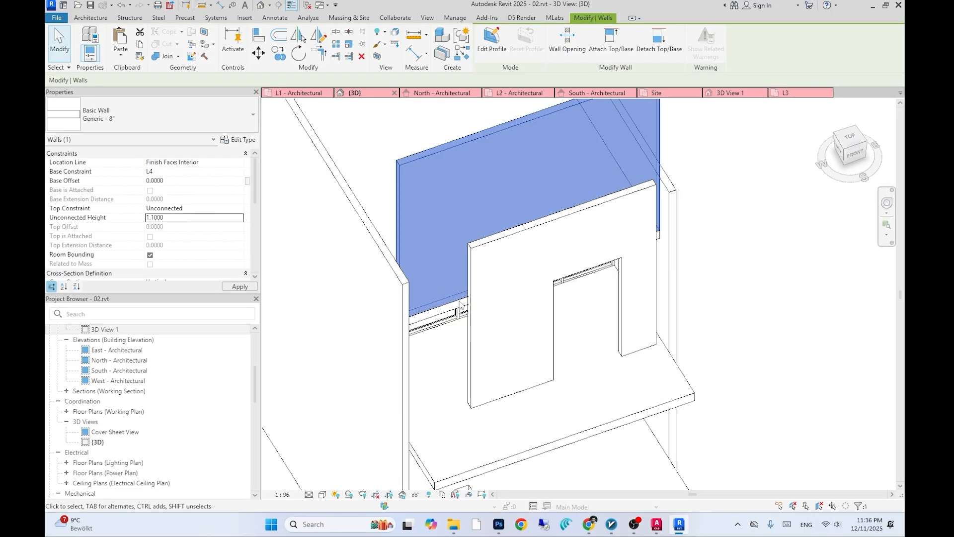
middle_click_drag(568, 336, 536, 214, "shift")
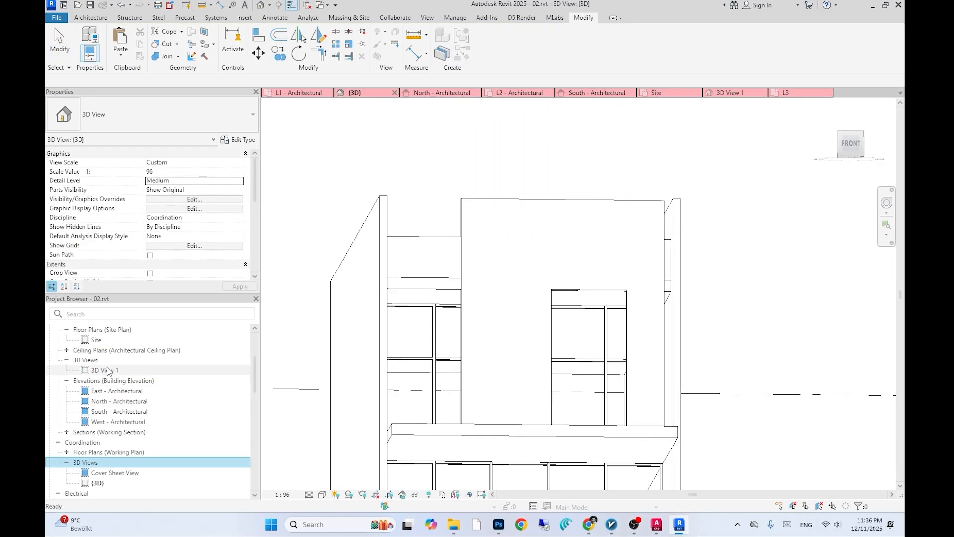
double_click(108, 371)
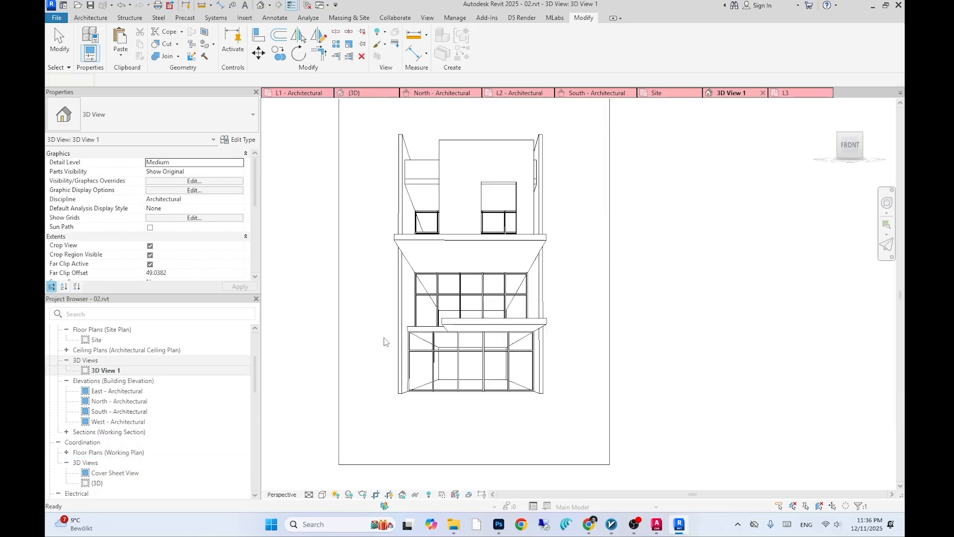
left_click(581, 309)
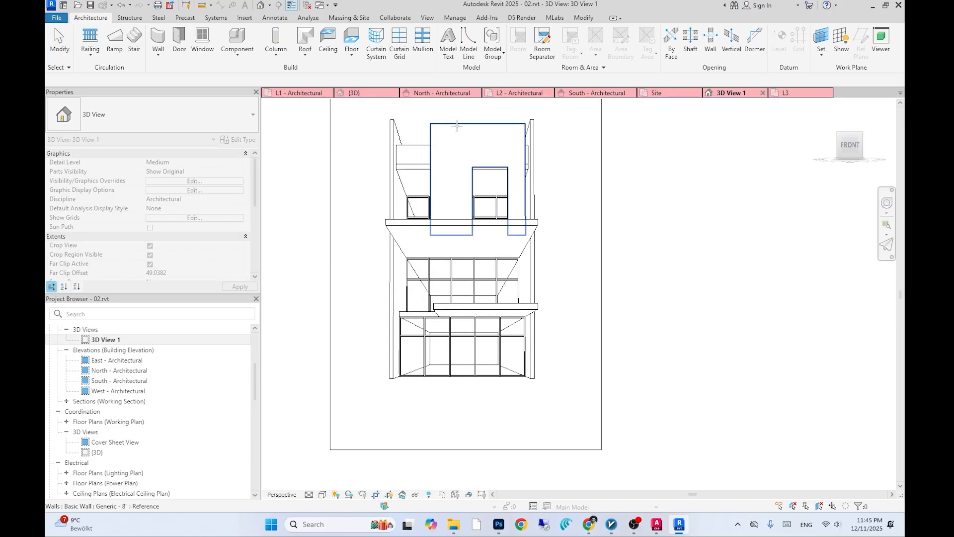
left_click(238, 54)
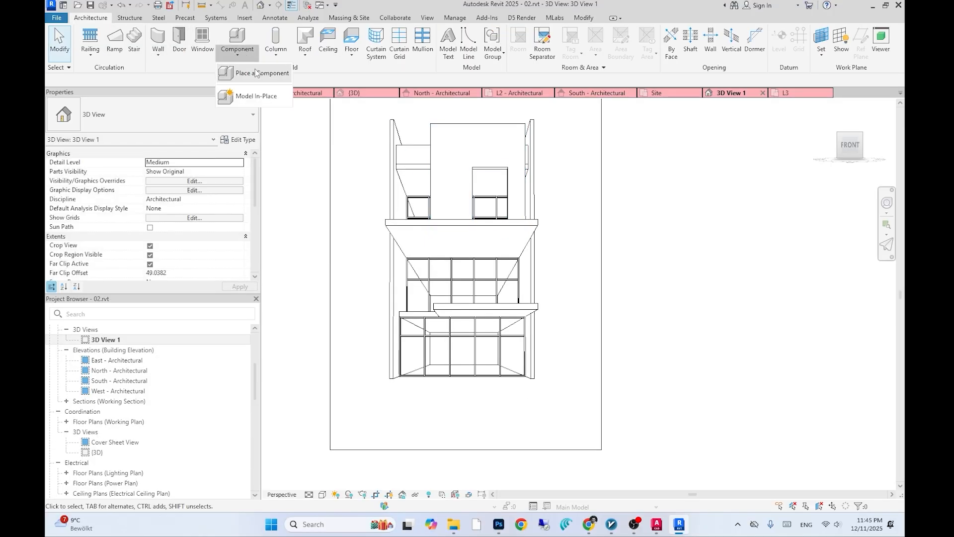
left_click(258, 75)
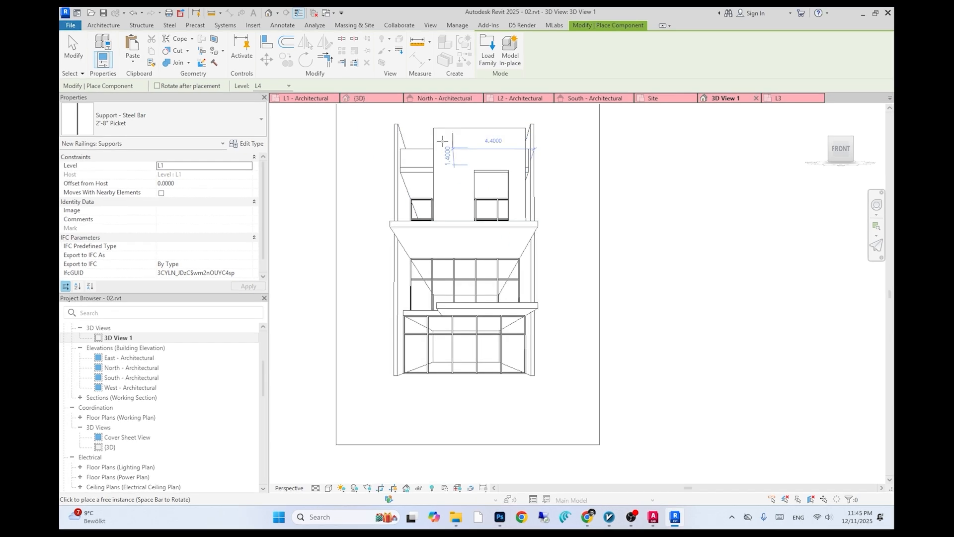
left_click(104, 25)
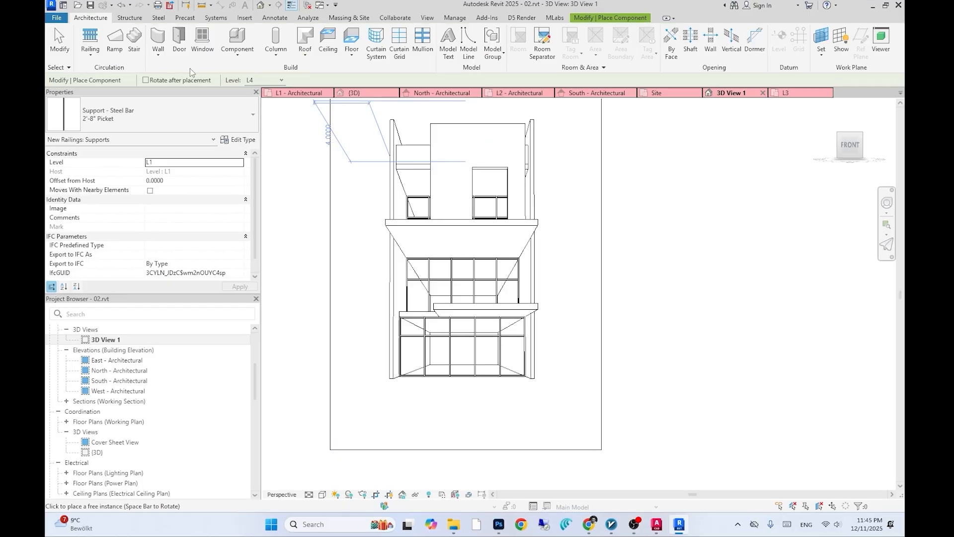
- Create a new in-place model in the Air Terminals category
left_click(245, 60)
left_click(253, 99)
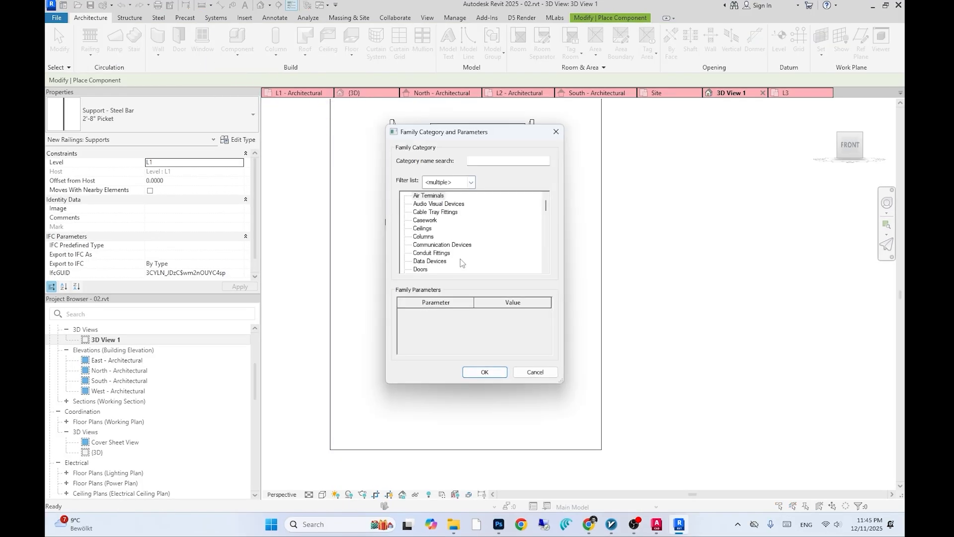
left_click(485, 376)
left_click(475, 279)
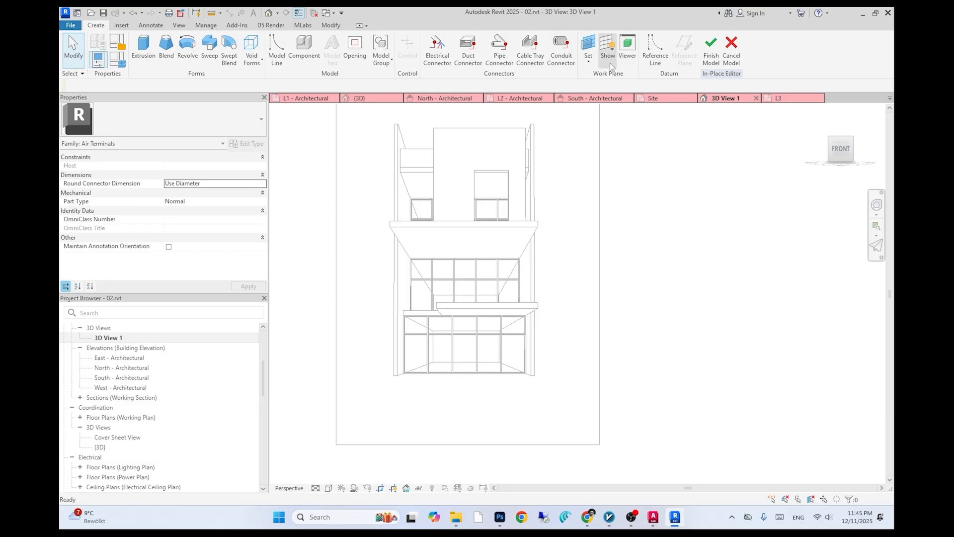
- Set the in-place model's work plane by picking the upper wall face
left_click(609, 63)
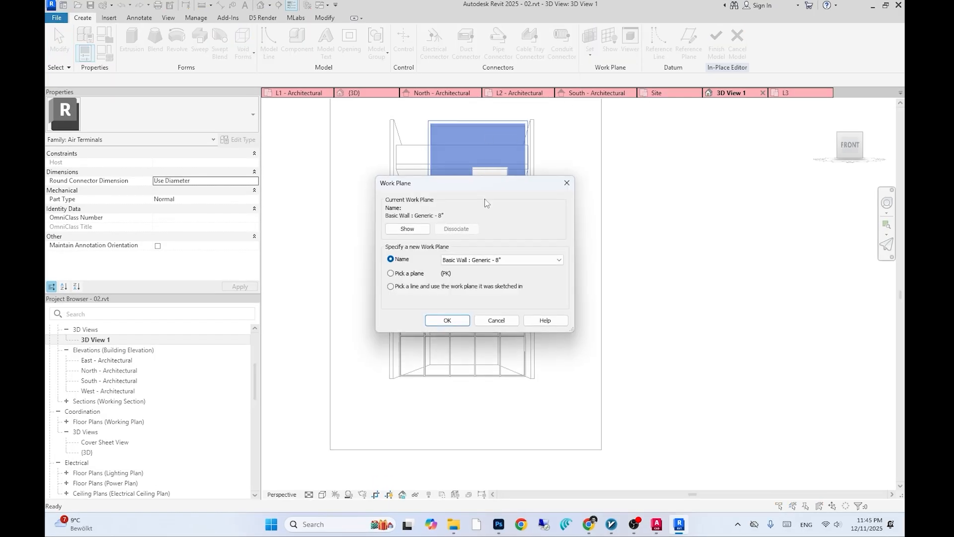
left_click(447, 320)
left_click(472, 130)
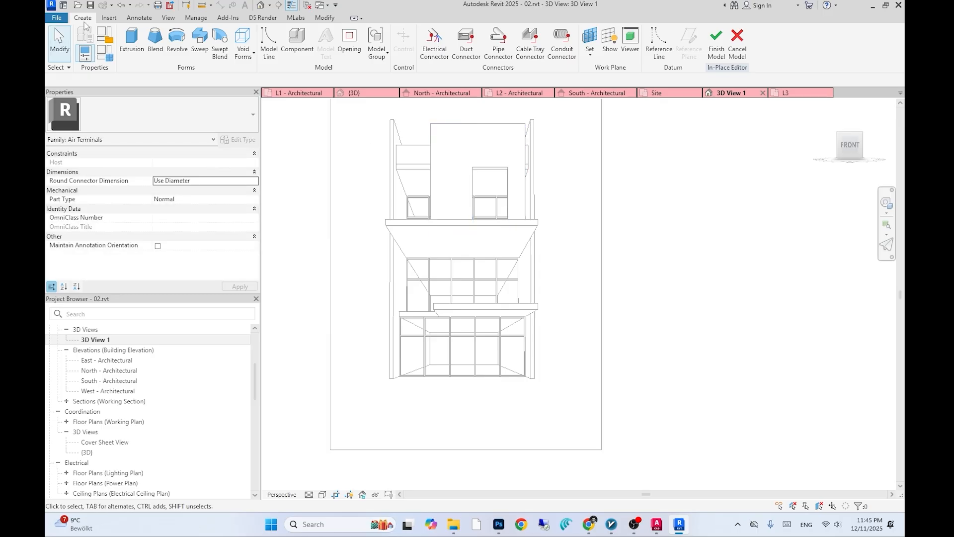
- Start an extrusion in the {3D} view and set its work plane to the wall face containing the door opening
left_click(260, 6)
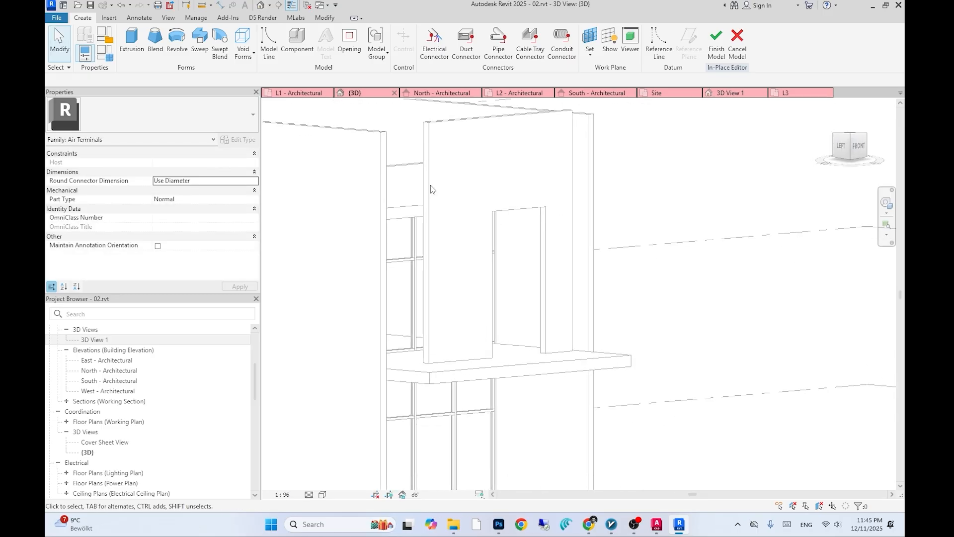
left_click(132, 43)
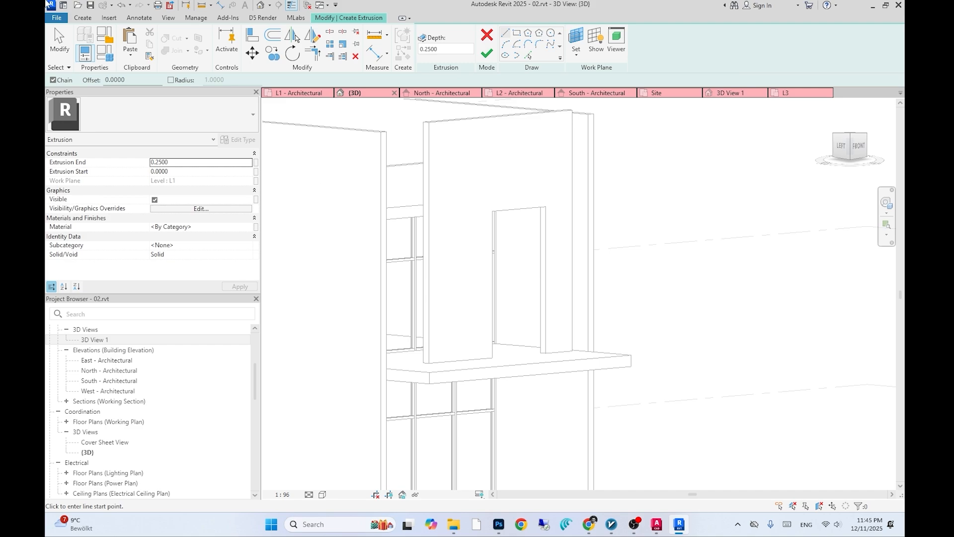
left_click(529, 55)
mouse_move(492, 278)
middle_mouse_down("shift")
mouse_move(466, 283)
mouse_move(492, 301)
middle_mouse_up("shift")
scroll(498, 236, "down", 6)
middle_click_drag(541, 243, 555, 217)
scroll(555, 219, "up", 5)
key("Escape")
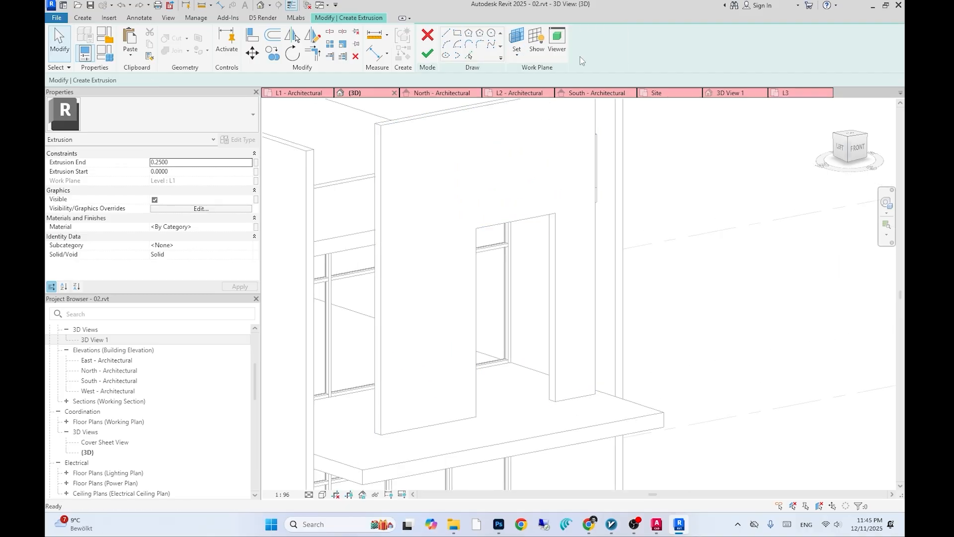
left_click(518, 56)
left_click(542, 73)
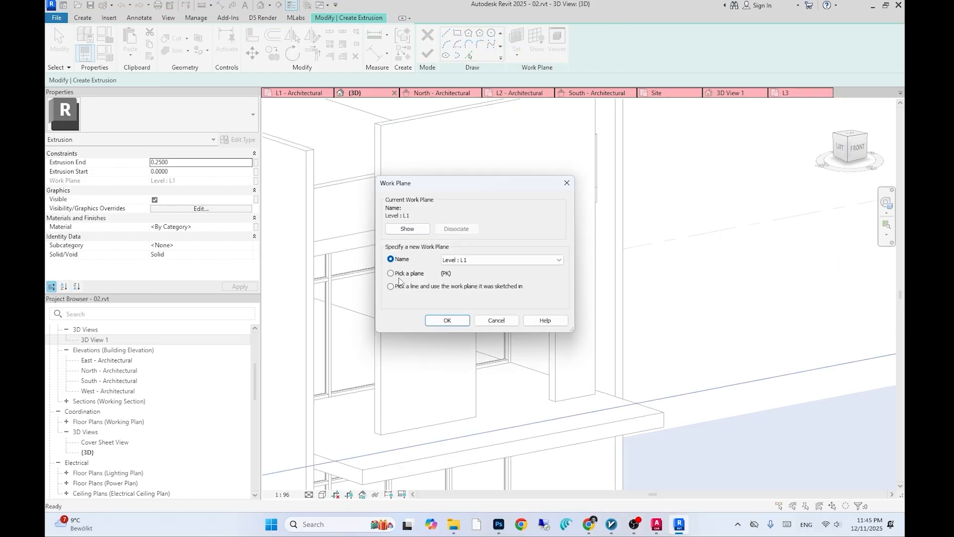
left_click(444, 317)
left_click(389, 125)
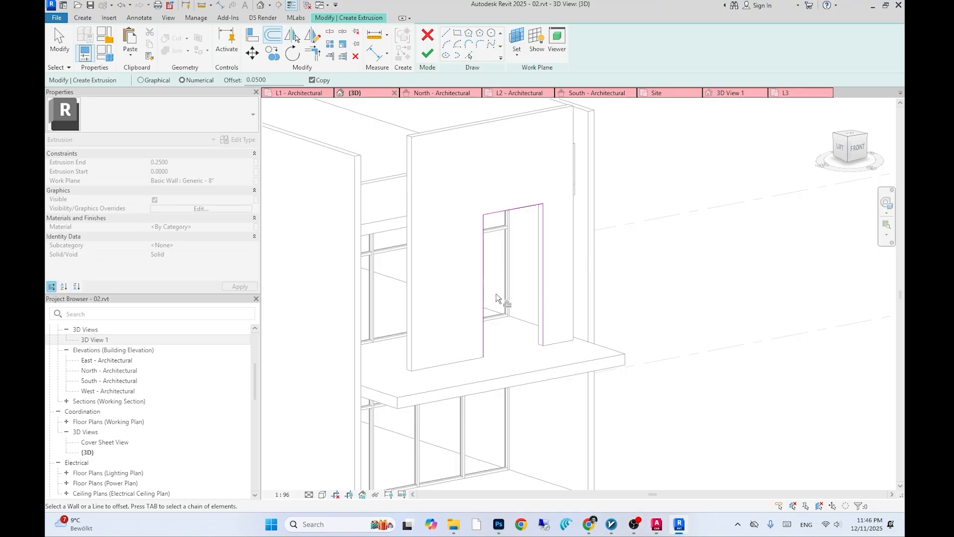
- Pick the door opening's edges with a 0.05 offset to sketch the frame outline
left_click(548, 238)
scroll(543, 233, "up", 2)
key("Escape")
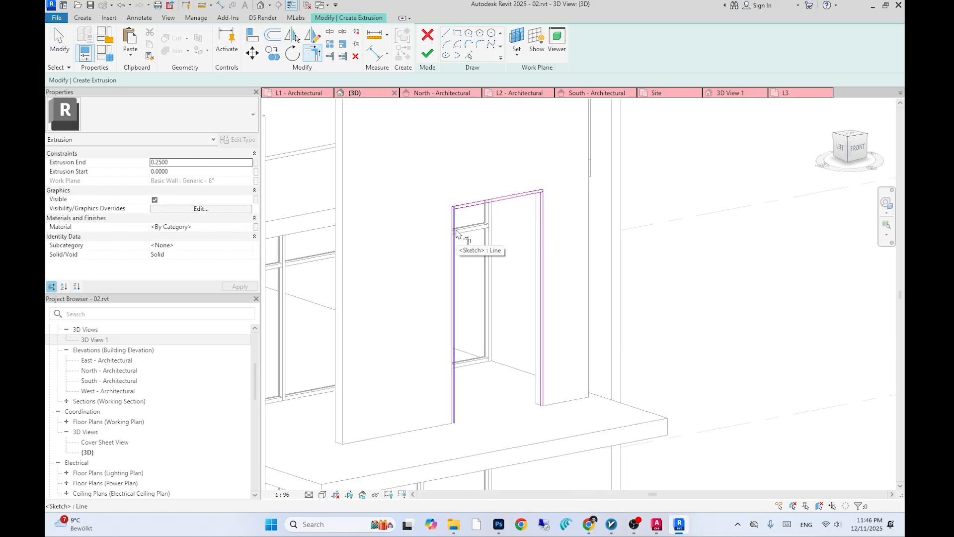
scroll(466, 212, "up", 3)
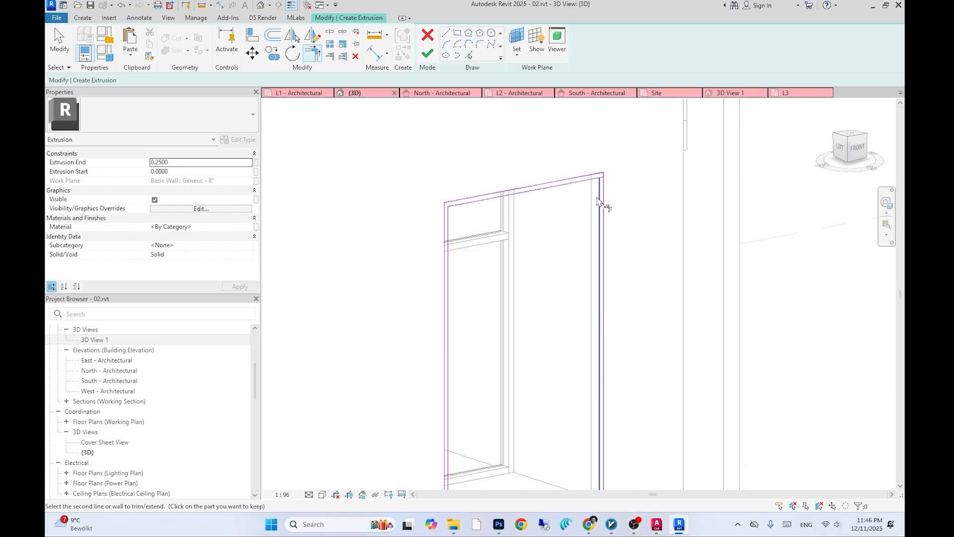
scroll(601, 211, "down", 2)
key("Escape")
middle_click_drag(575, 256, 557, 173)
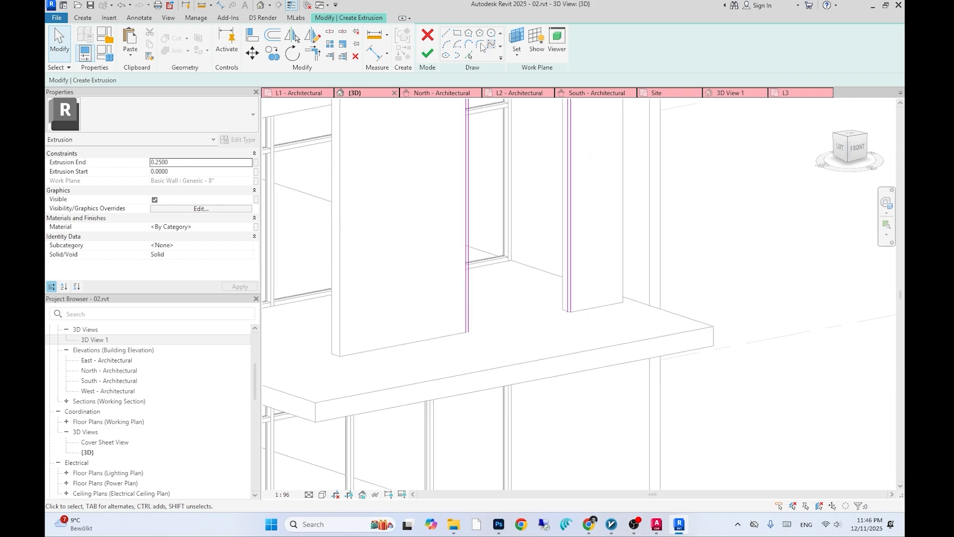
- Draw short 0.05 lines closing the bottom ends of the frame sketch and finish the extrusion
left_click(446, 33)
scroll(475, 335, "up", 2)
middle_click_drag(475, 335, 456, 304)
scroll(437, 294, "up", 2)
left_click(436, 294)
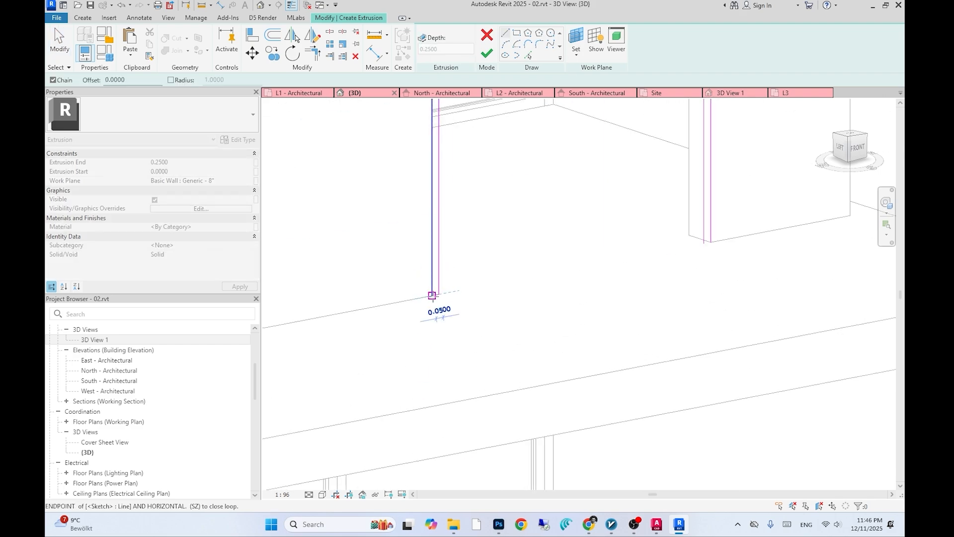
left_click(704, 247)
scroll(706, 239, "down", 2)
left_click(487, 51)
- Select the frame extrusion and change its Extrusion Start value
middle_click_drag(519, 188, 448, 224, "shift")
left_click(561, 296)
left_click(197, 171)
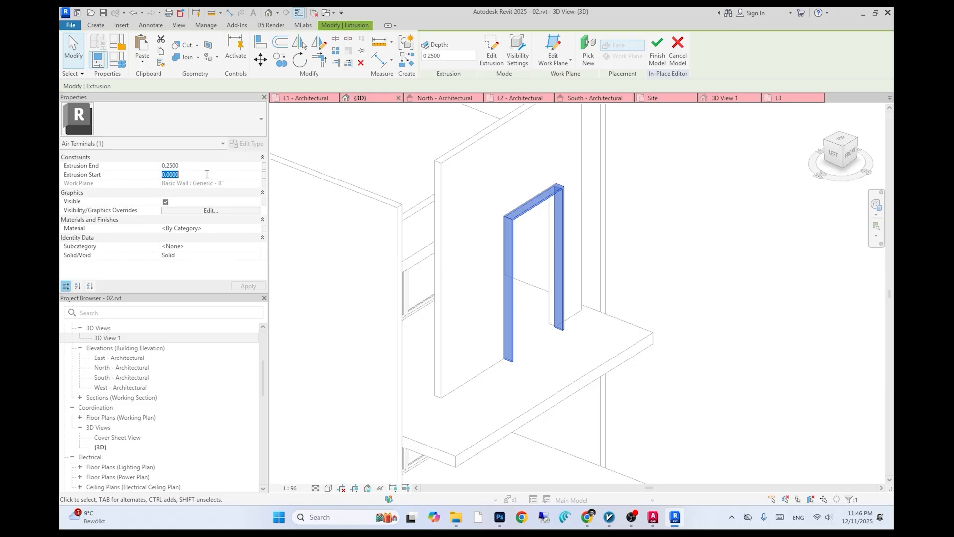
type("0.2")
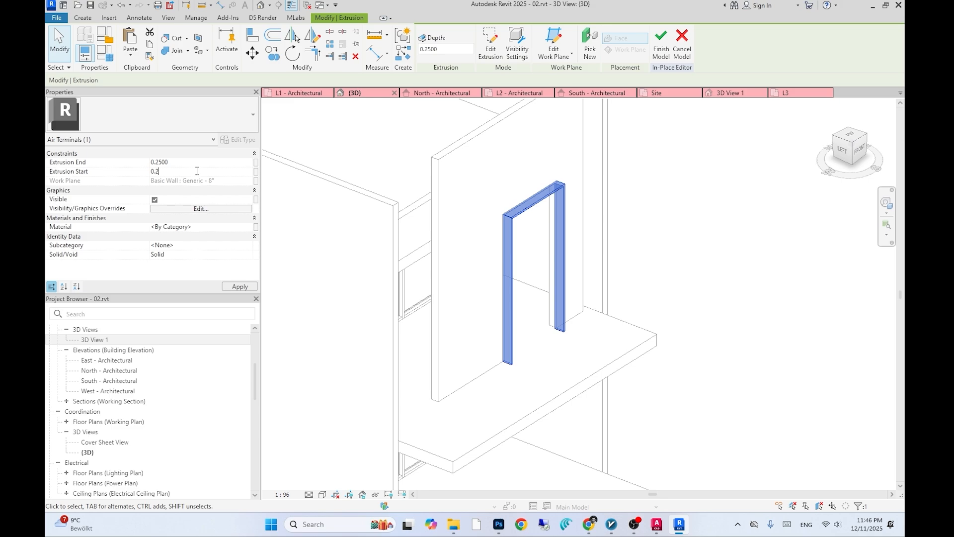
key("Return")
left_click(485, 269)
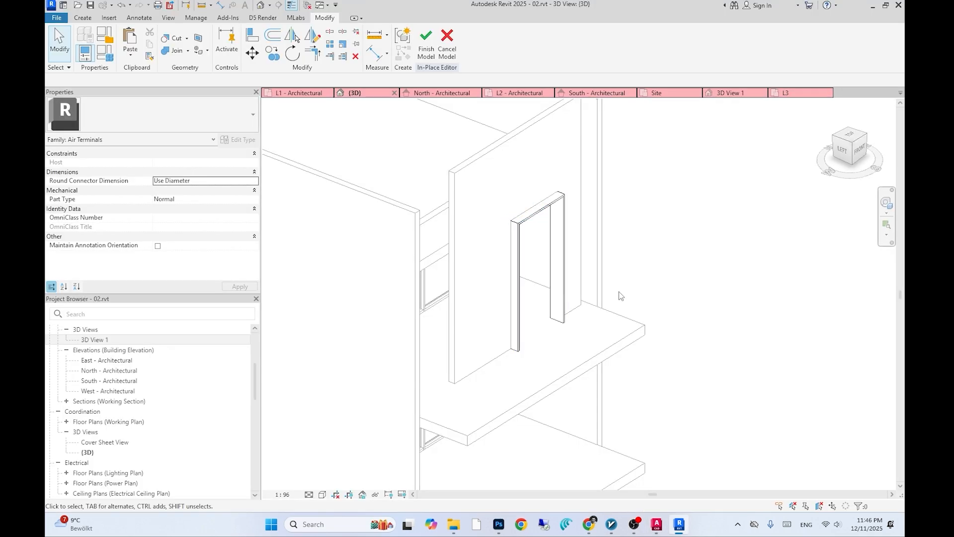
- Switch to AutoCAD and examine the reference facade image
middle_click_drag(619, 291, 506, 150, "shift")
scroll(508, 189, "down", 2)
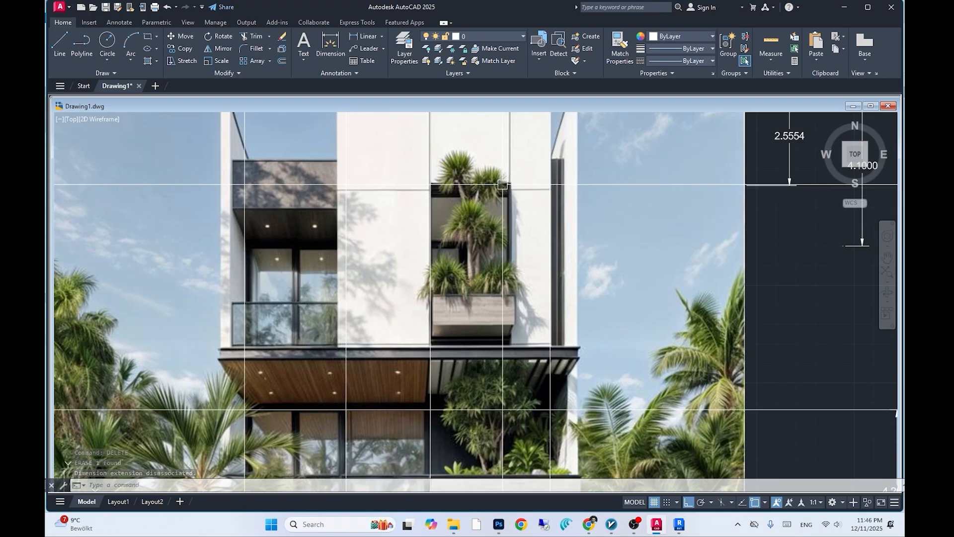
scroll(586, 233, "down", 1)
mouse_move(581, 226)
middle_mouse_down()
mouse_move(589, 234)
mouse_move(542, 239)
middle_mouse_up()
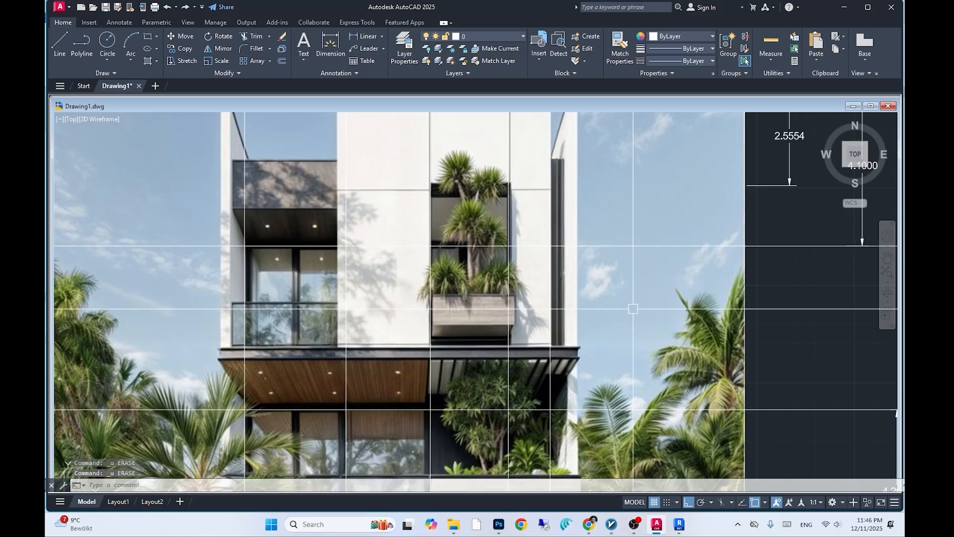
scroll(633, 309, "down", 5)
scroll(603, 334, "up", 4)
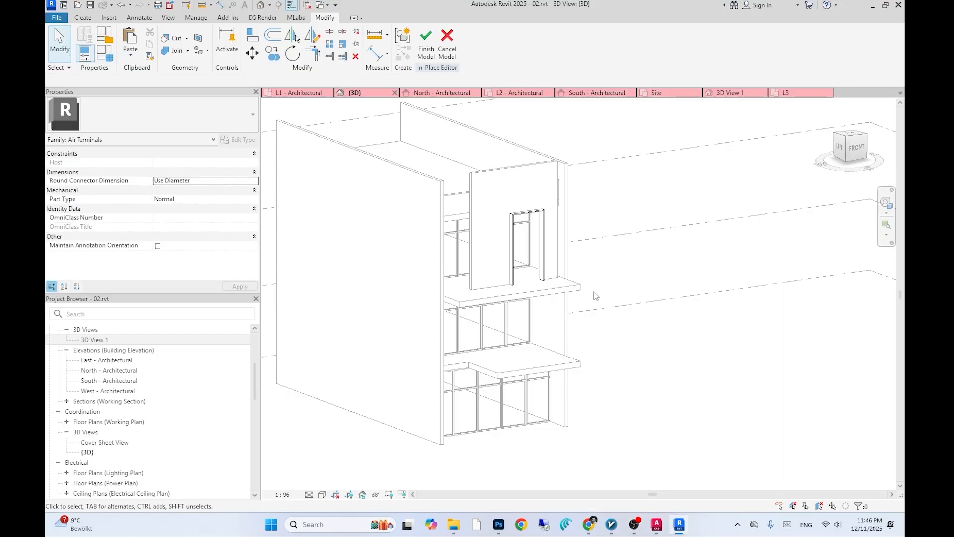
- Start a new in-place extrusion on the balcony slab and sketch lines along the upper door opening's threshold, one about 1.9 long
left_click(426, 45)
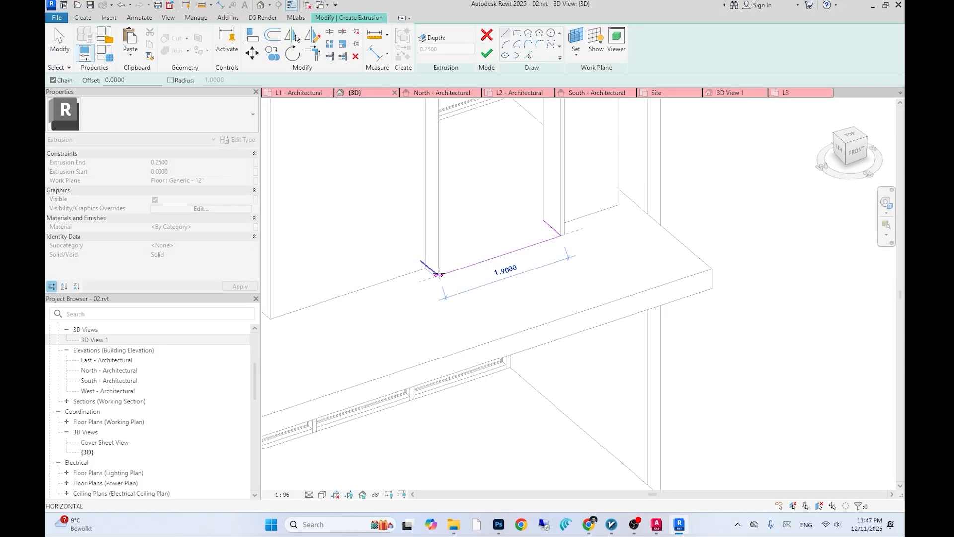
left_click(439, 274)
left_click(543, 220)
mouse_move(506, 232)
middle_mouse_down("shift")
mouse_move(491, 250)
mouse_move(422, 253)
middle_mouse_up("shift")
left_click(434, 258)
middle_click_drag(521, 284, 599, 293, "shift")
key("Escape")
left_click(253, 55)
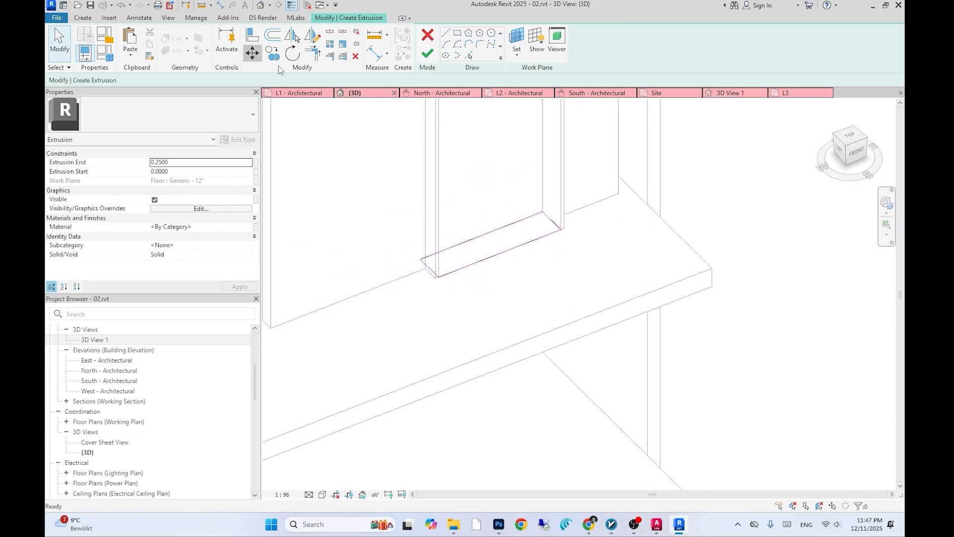
left_click(491, 263)
key("Return")
left_click(542, 270)
left_click(563, 291)
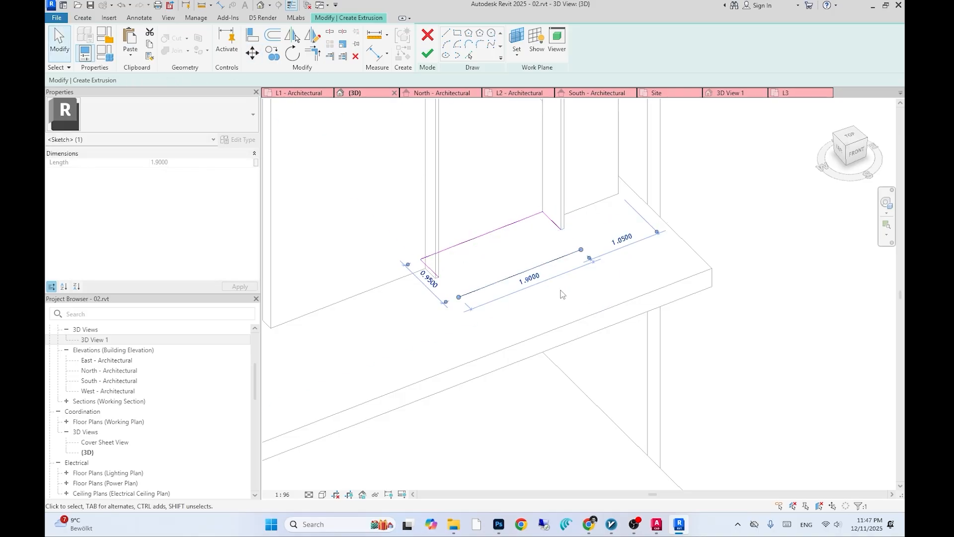
- Close the rectangular sill outline in front of the opening and finish the extrusion sketch
scroll(557, 284, "down", 2)
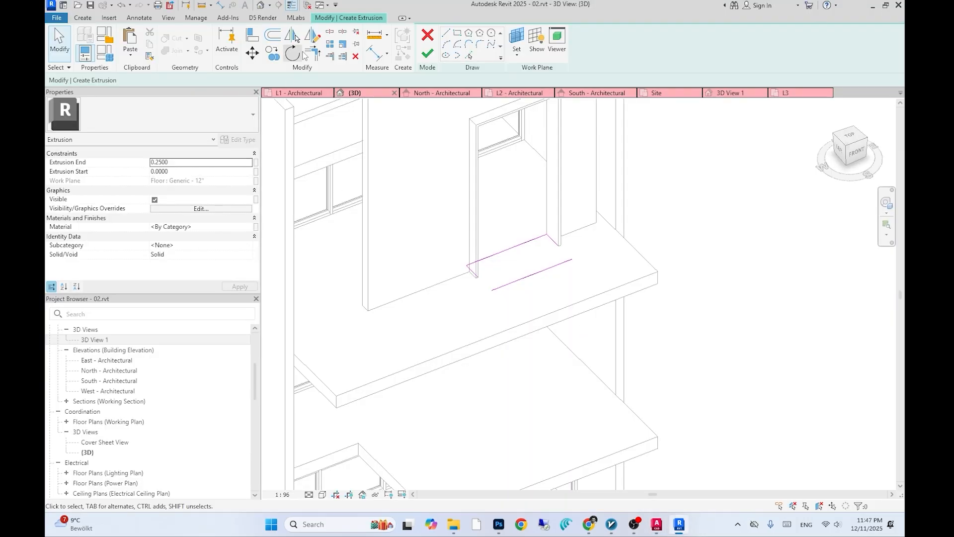
left_click(312, 52)
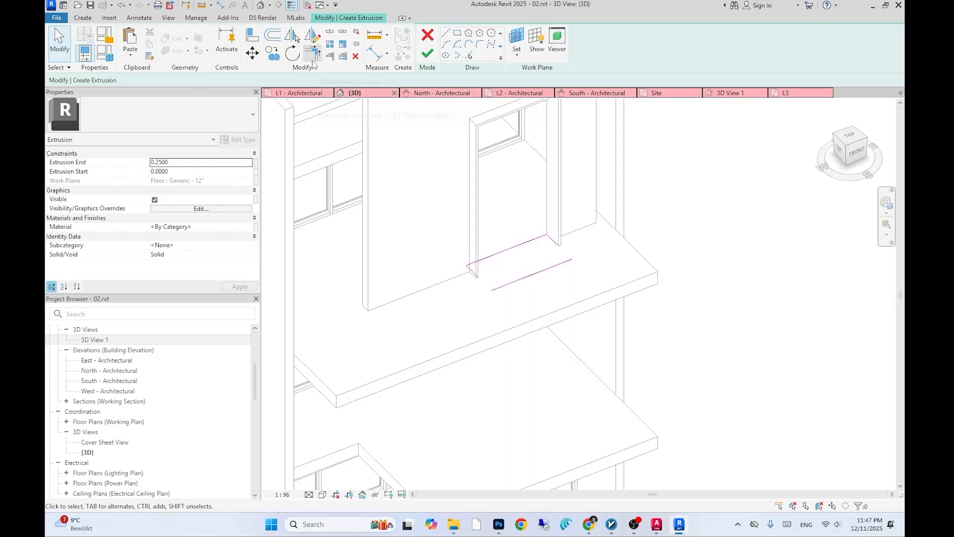
left_click(519, 285)
left_click(551, 242)
key("Escape")
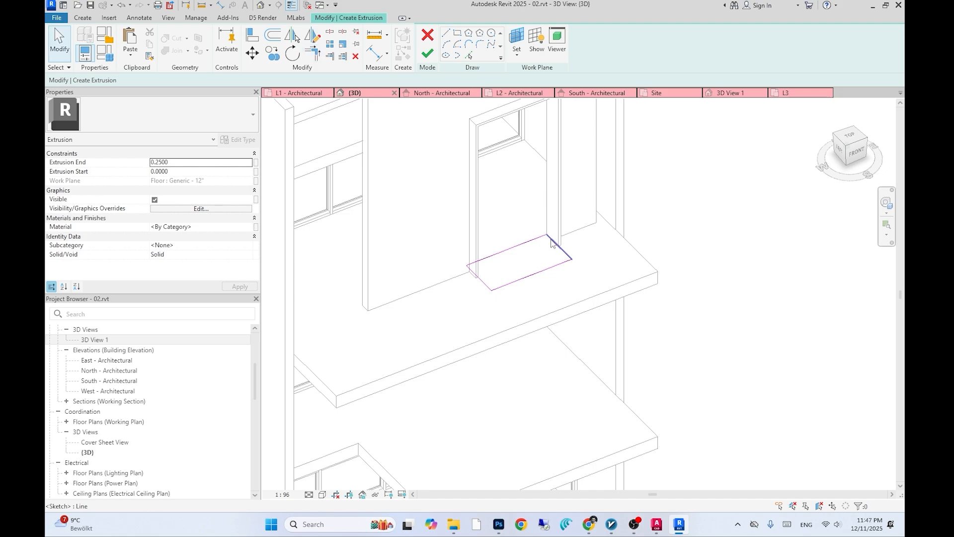
scroll(551, 242, "down", 1)
left_click(427, 53)
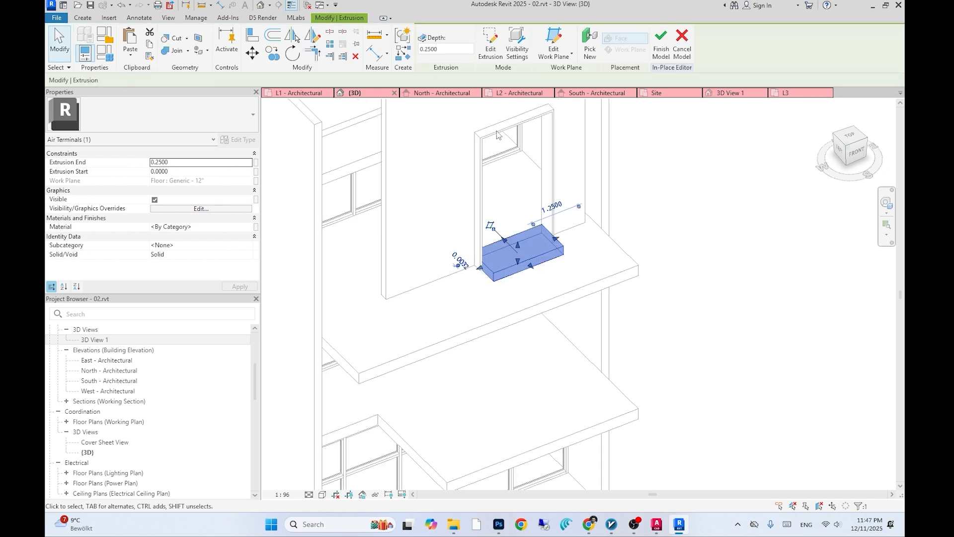
- Set the new sill extrusion's Extrusion Start to 0.3
middle_click_drag(530, 237, 525, 199, "shift")
left_click(196, 172)
type("0.3")
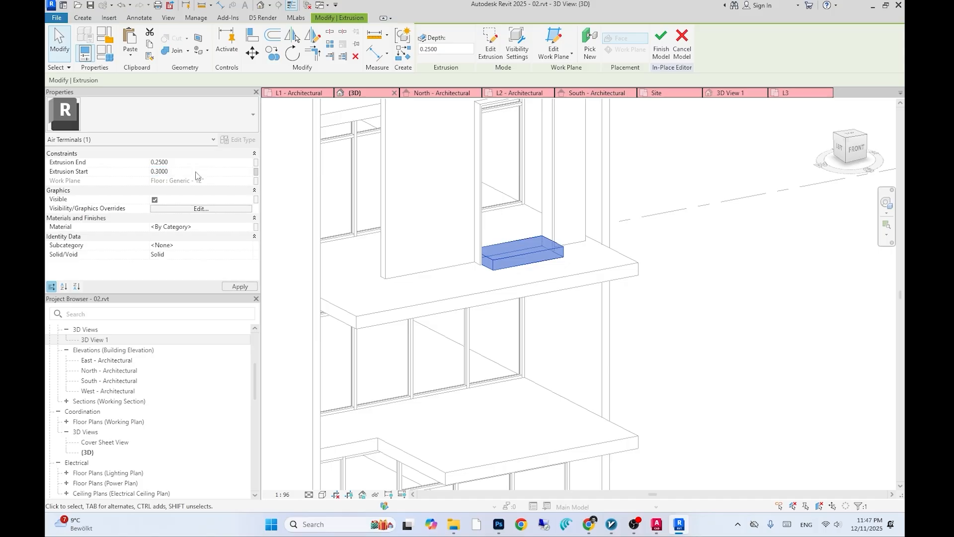
key("Return")
- Set the sill extrusion's depth to 0.8
left_click(437, 48)
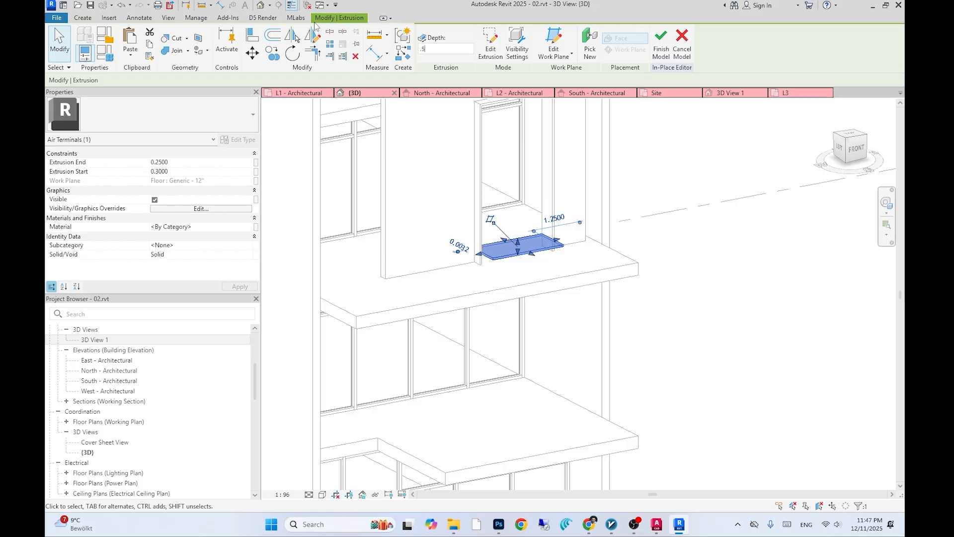
key("Return")
middle_click_drag(552, 332, 488, 305, "shift")
scroll(489, 271, "down", 2)
key("alt+Tab")
key("alt+Tab")
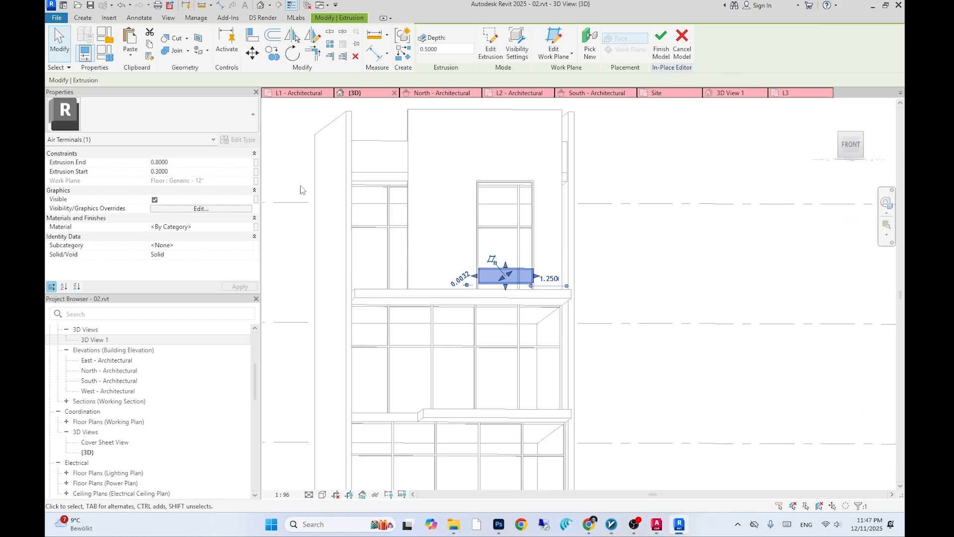
type(".8")
key("Return")
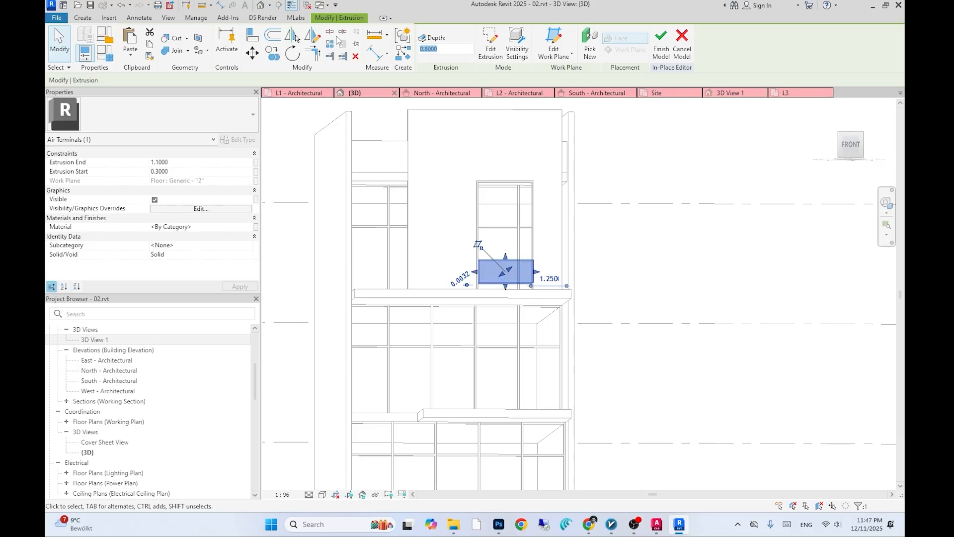
- Open 3D View 1, select the sill extrusion and set its Extrusion Start to 0.5
scroll(122, 439, "up", 3)
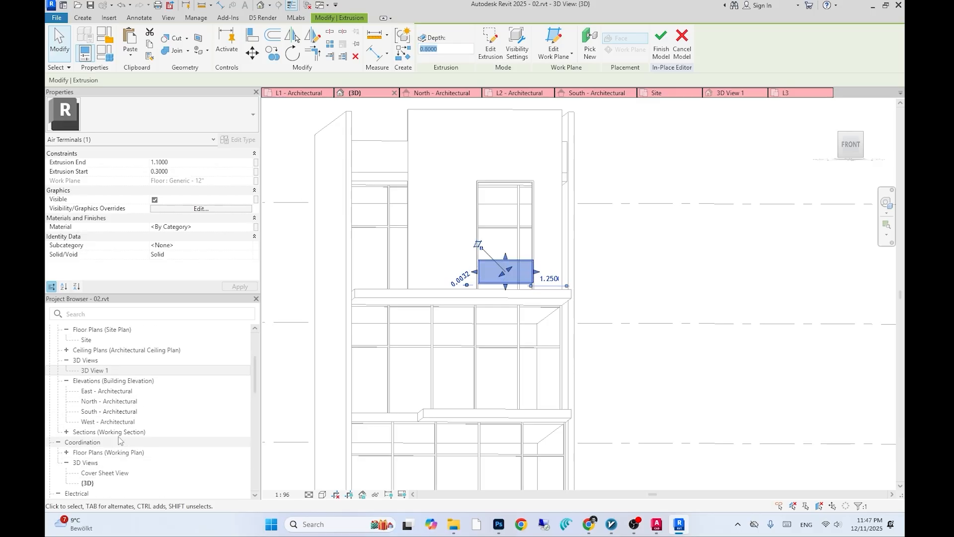
double_click(95, 370)
left_click(586, 256)
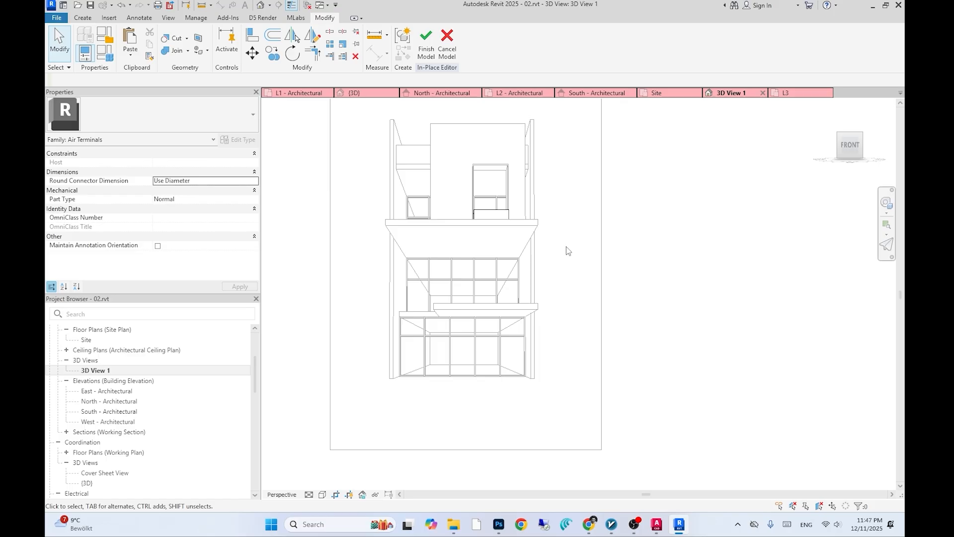
left_click(486, 217)
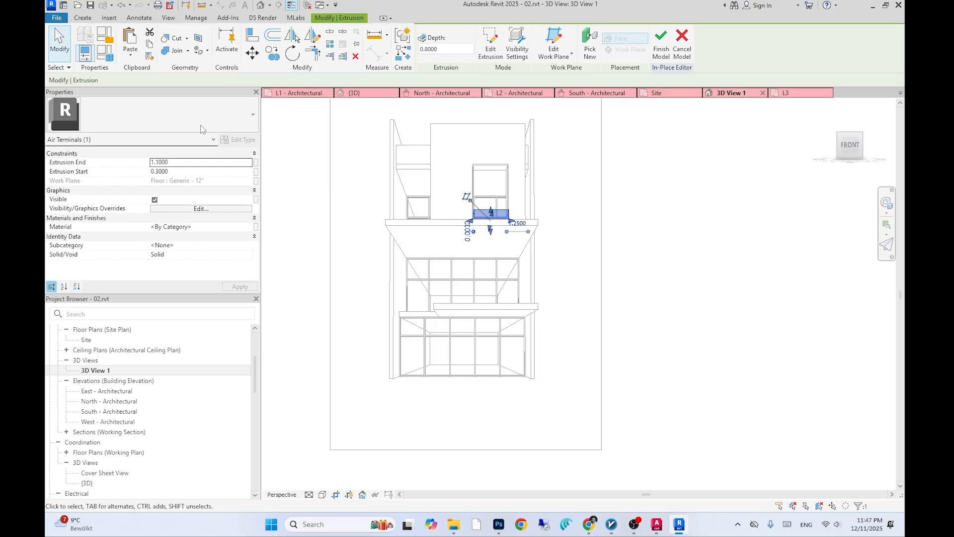
left_click(180, 172)
type("0.5")
left_click(181, 178)
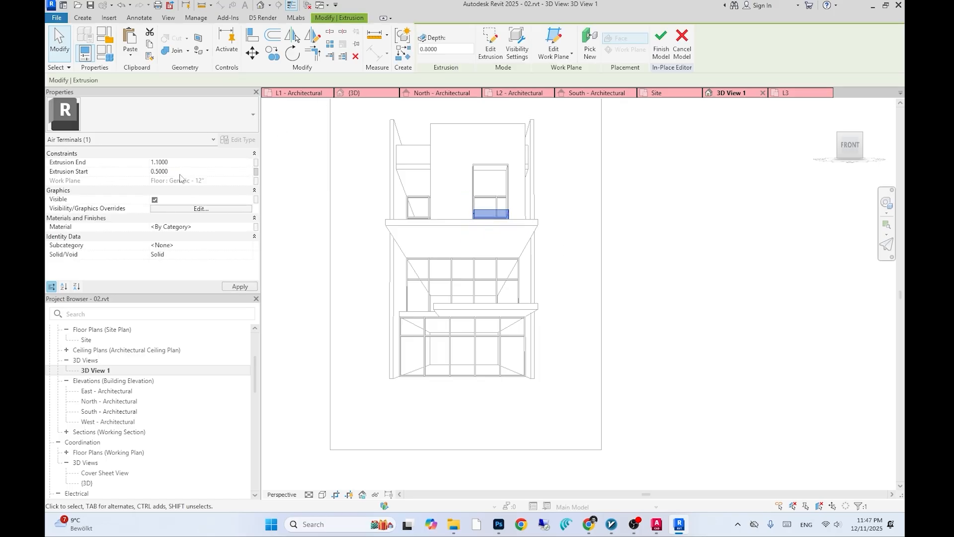
- Check the reference facade image and set the sill extrusion's depth to 1
scroll(503, 223, "up", 3)
scroll(502, 223, "up", 4)
key("Escape")
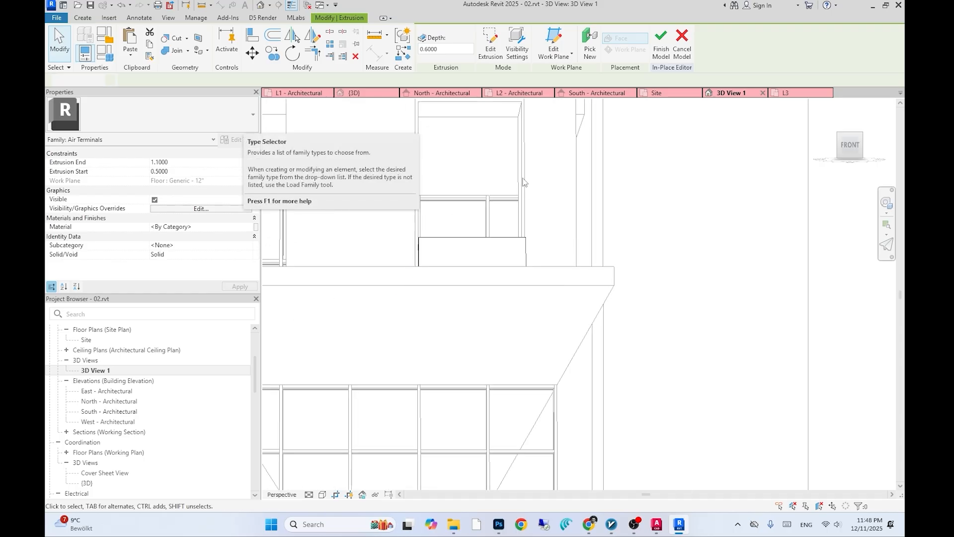
scroll(547, 223, "down", 3)
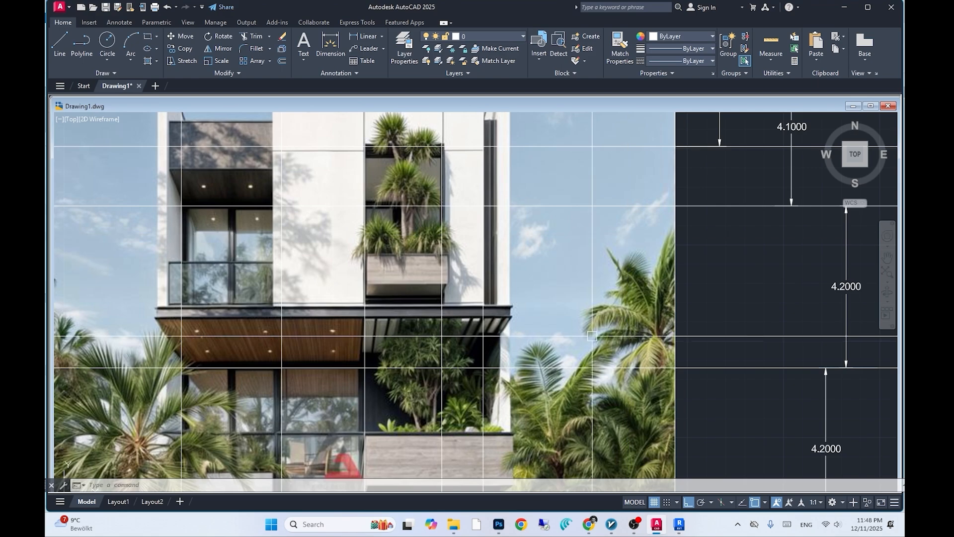
scroll(577, 372, "down", 5)
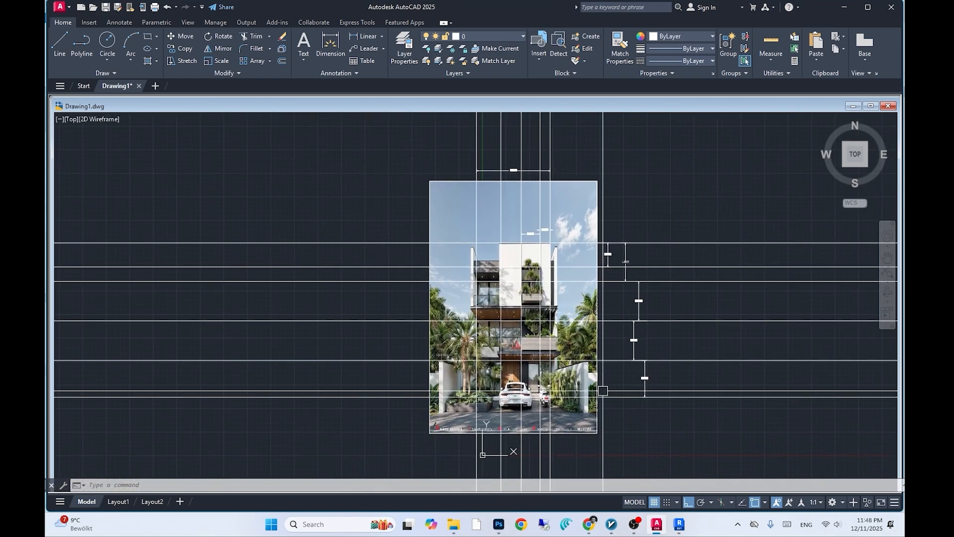
key("alt+Tab")
left_click(518, 234)
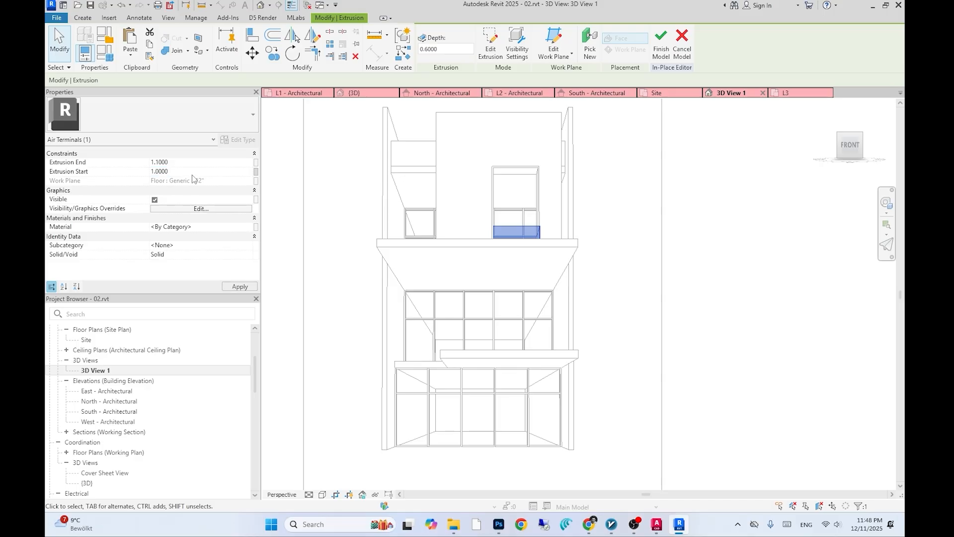
scroll(515, 225, "up", 3)
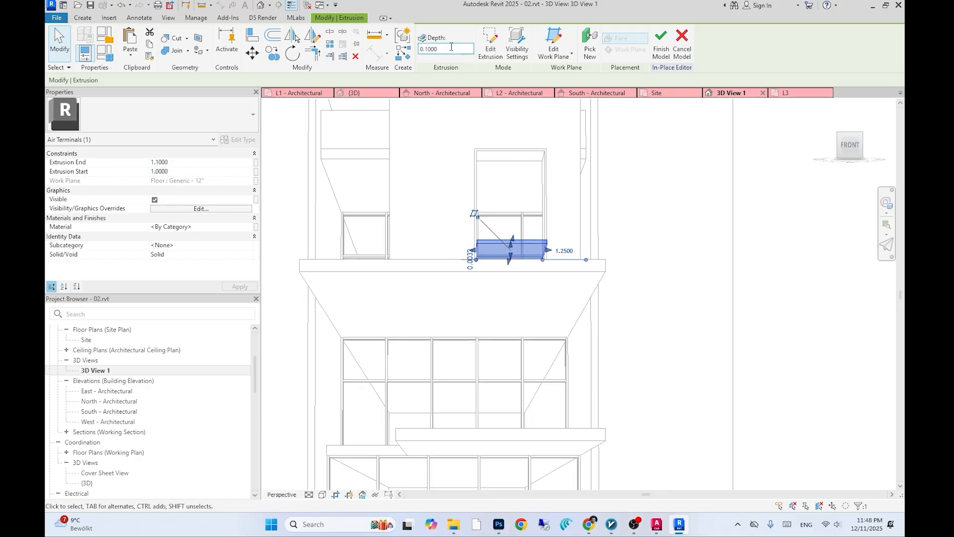
type("1")
key("Return")
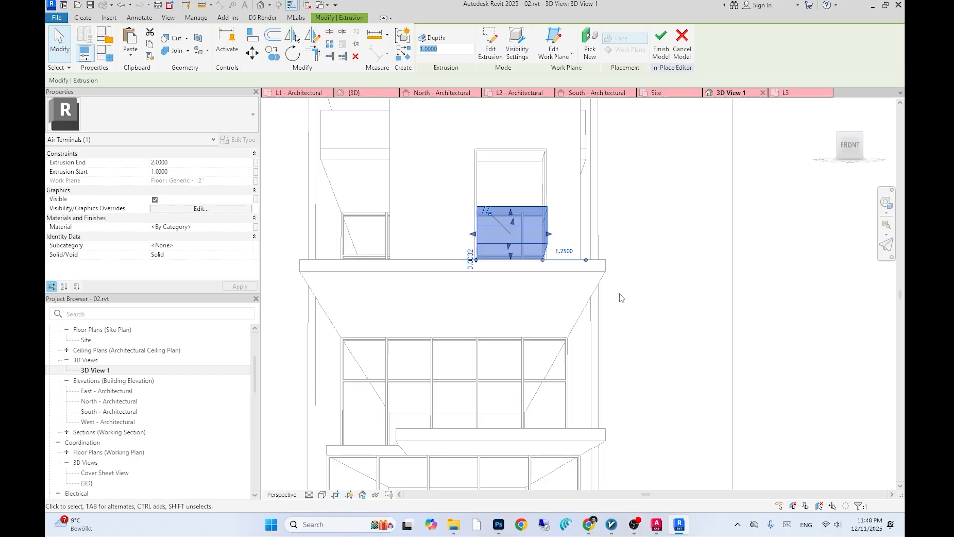
- Reselect the sill extrusion and set its depth to 0.5
left_click(619, 294)
scroll(561, 279, "down", 1)
scroll(531, 277, "up", 1)
left_click(525, 248)
scroll(514, 275, "up", 2)
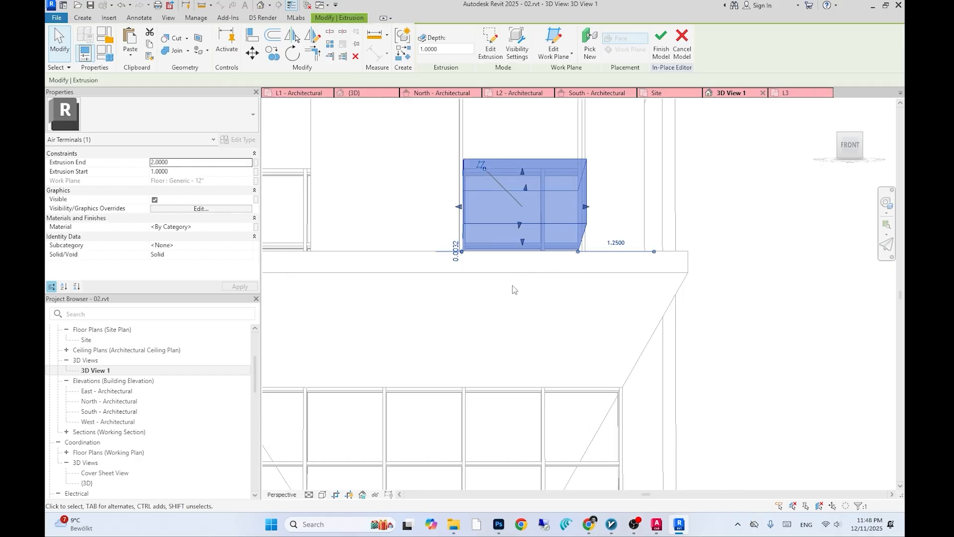
left_click(513, 288)
scroll(505, 281, "down", 3)
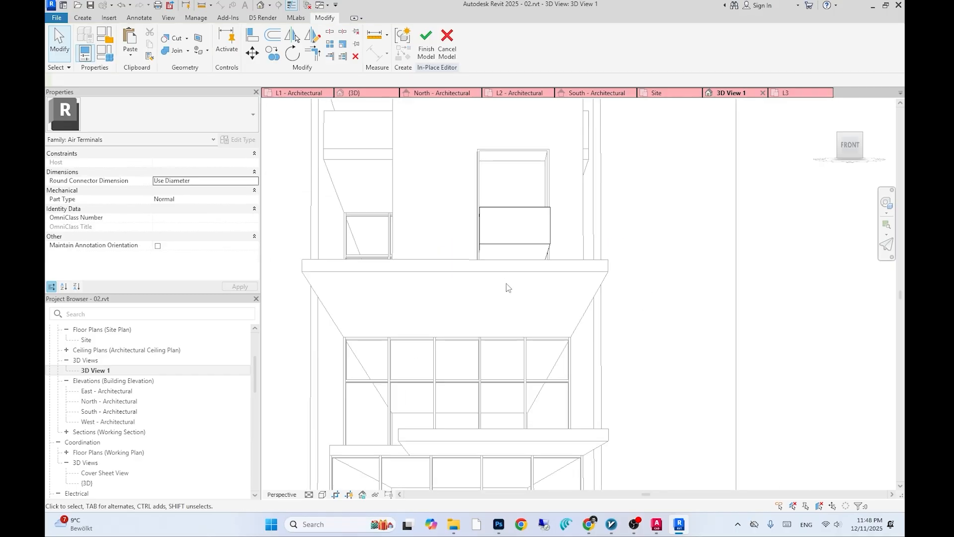
left_click(514, 228)
type("0.5")
key("Return")
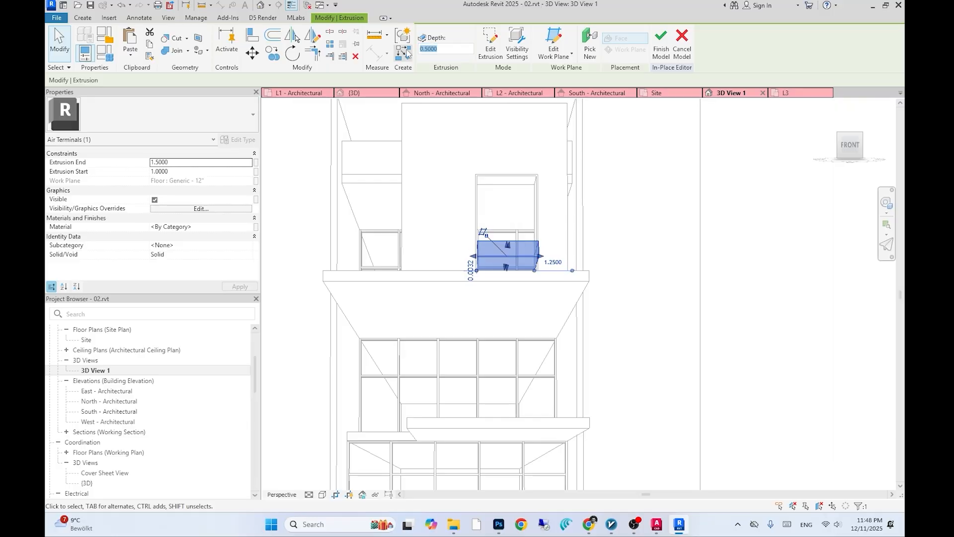
- Switch to AutoCAD and delete the dimension above the building in the reference drawing
left_click(584, 211)
scroll(522, 254, "up", 2)
left_click(520, 249)
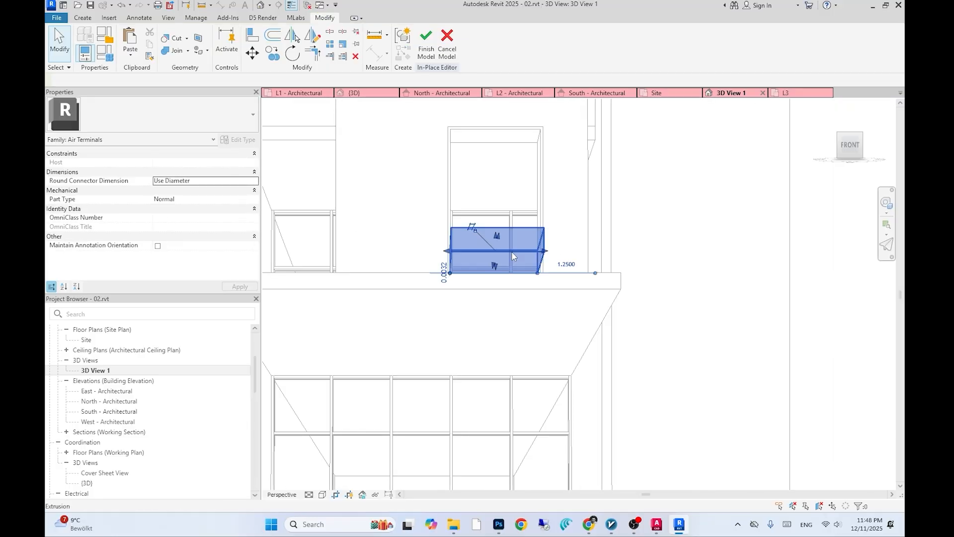
scroll(473, 301, "down", 5)
key("alt+Tab")
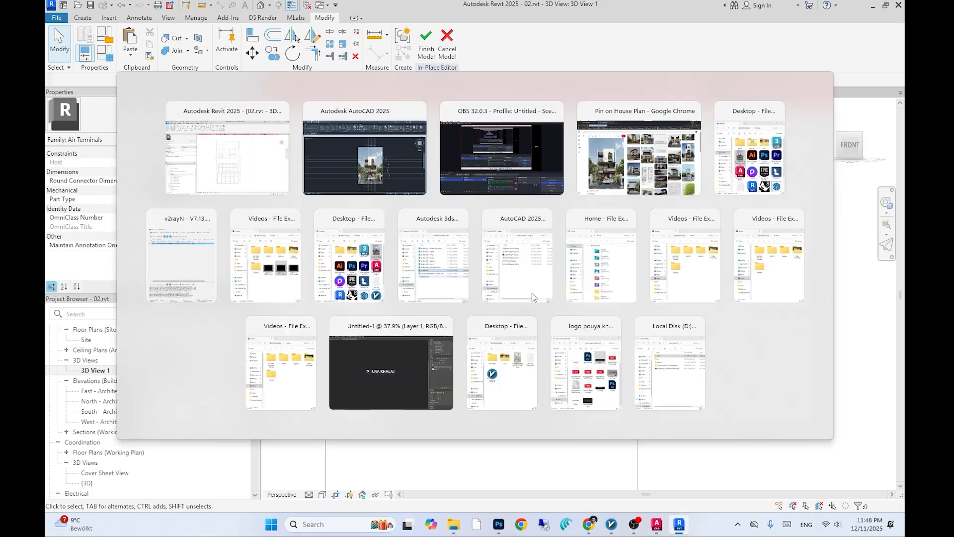
middle_click_drag(563, 307, 561, 371)
left_click(521, 196)
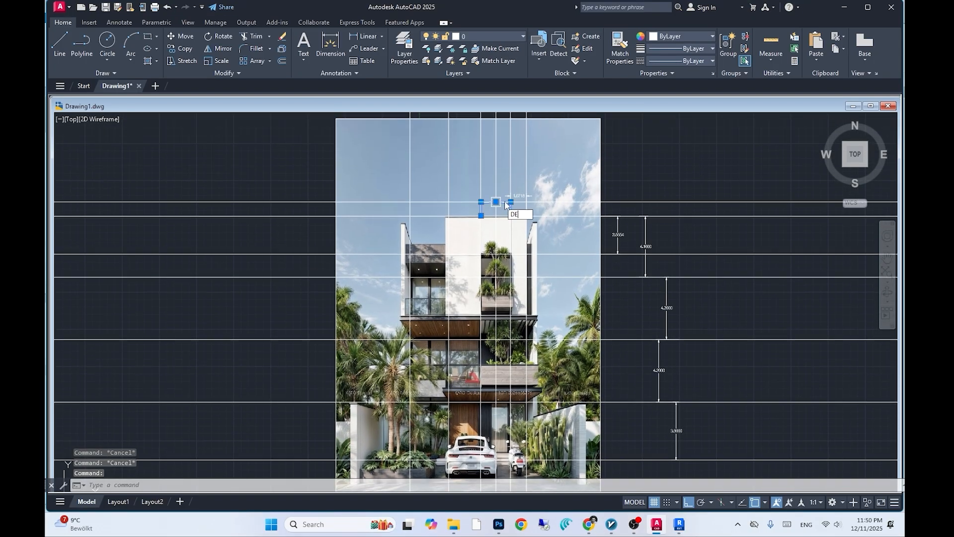
key("Delete")
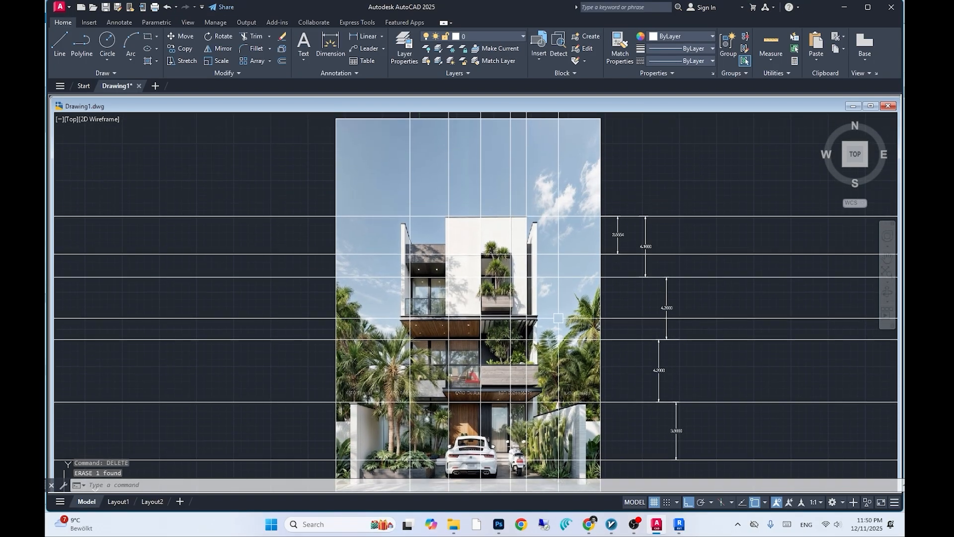
- Dimension the width of the building's top volume on the reference image
type("LI")
key("Return")
left_click(481, 216)
left_click(526, 216)
scroll(526, 210, "up", 3)
left_click(525, 204)
scroll(525, 203, "down", 3)
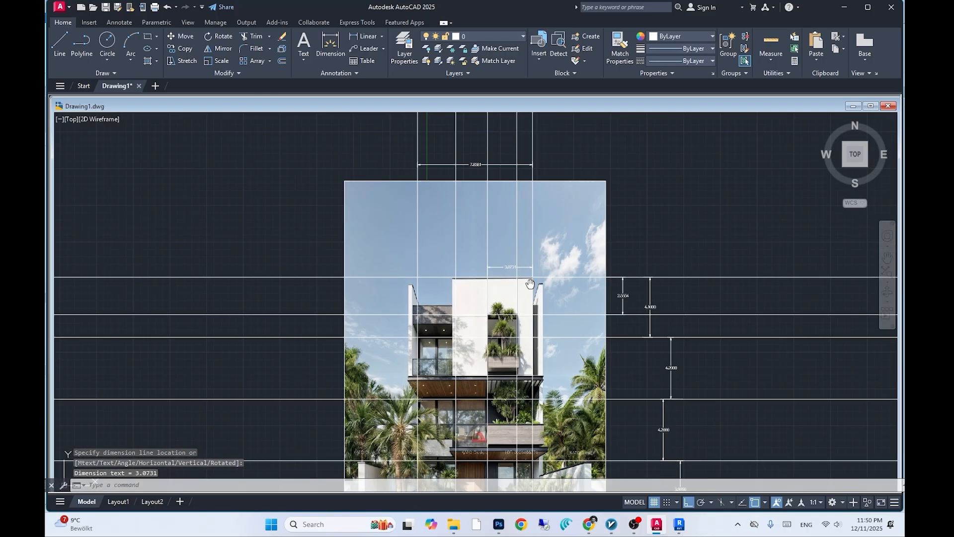
- Open the L2 floor plan and draw a vertical reference plane along the building's right wall edge
key("alt+Tab")
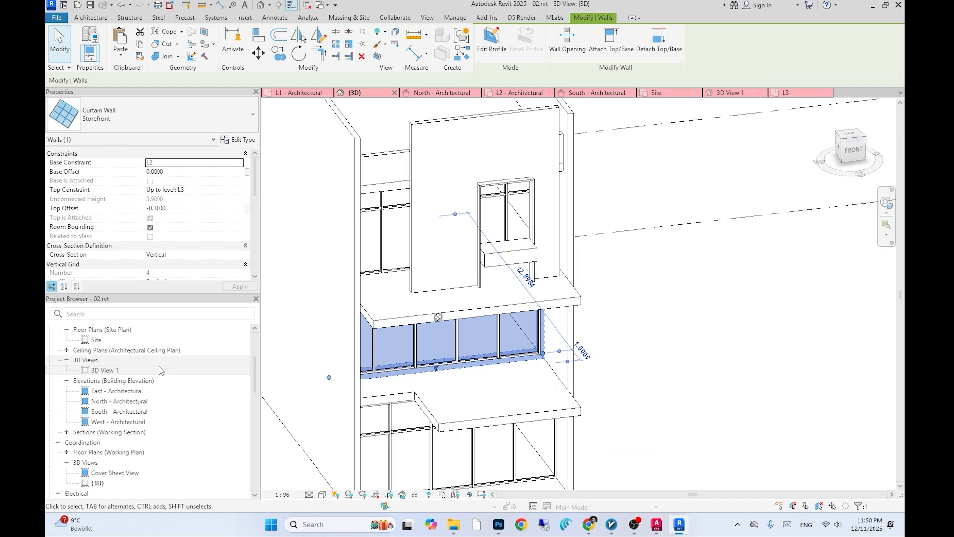
scroll(104, 380, "up", 3)
double_click(103, 381)
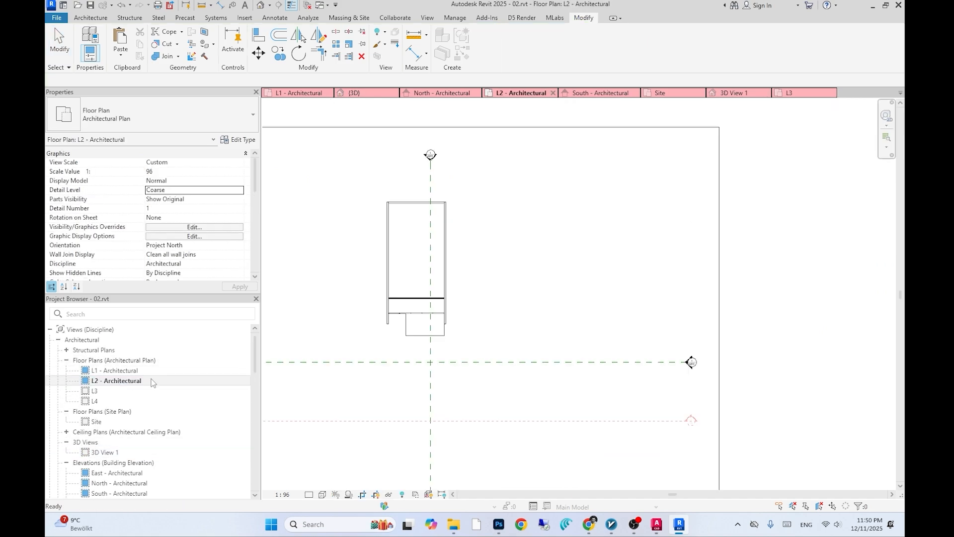
scroll(442, 315, "up", 5)
left_click(442, 315)
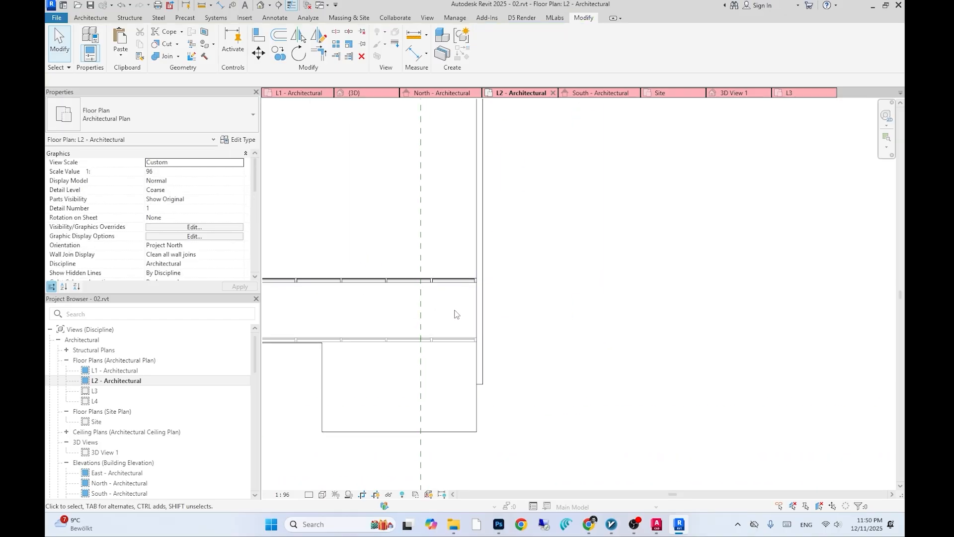
key("r")
key("p")
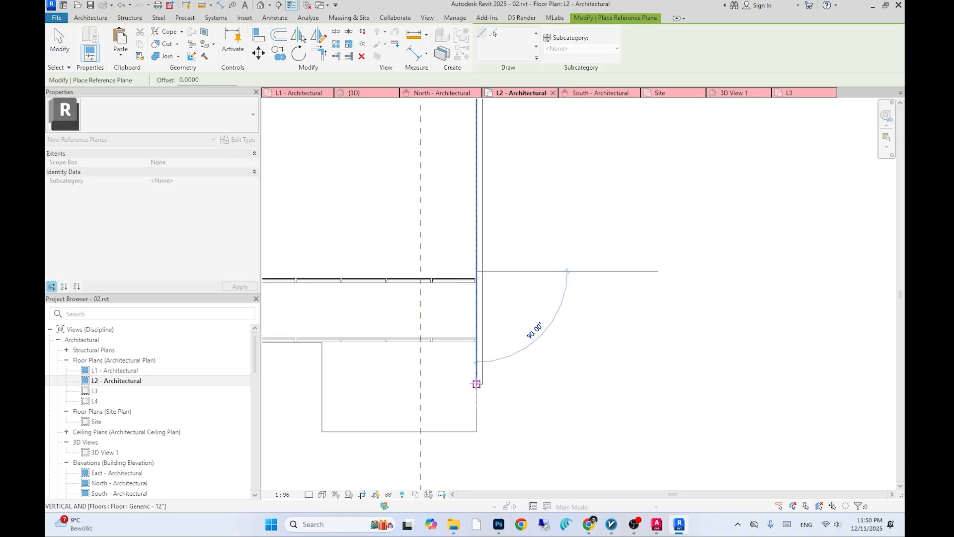
scroll(477, 362, "down", 2)
left_click(478, 368)
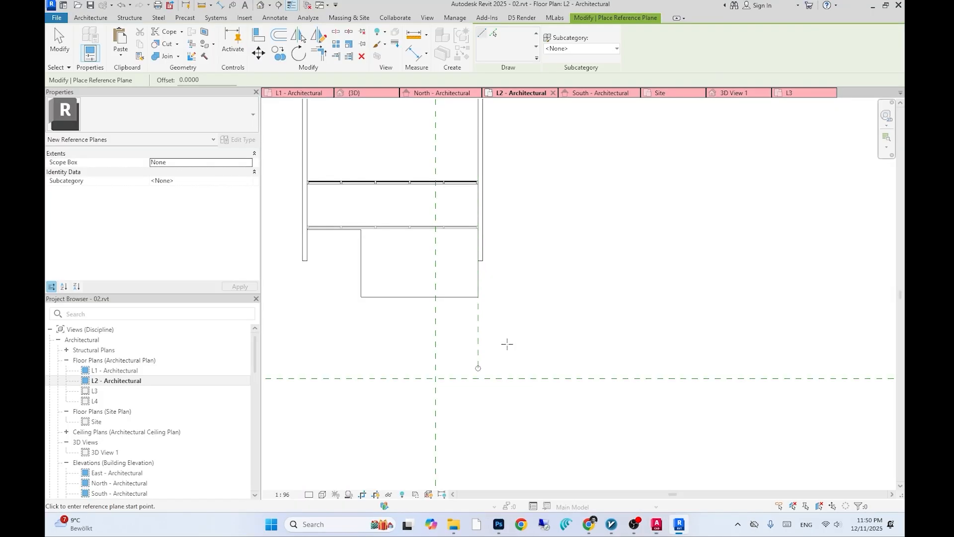
key("Escape")
key("Escape")
left_click(479, 340)
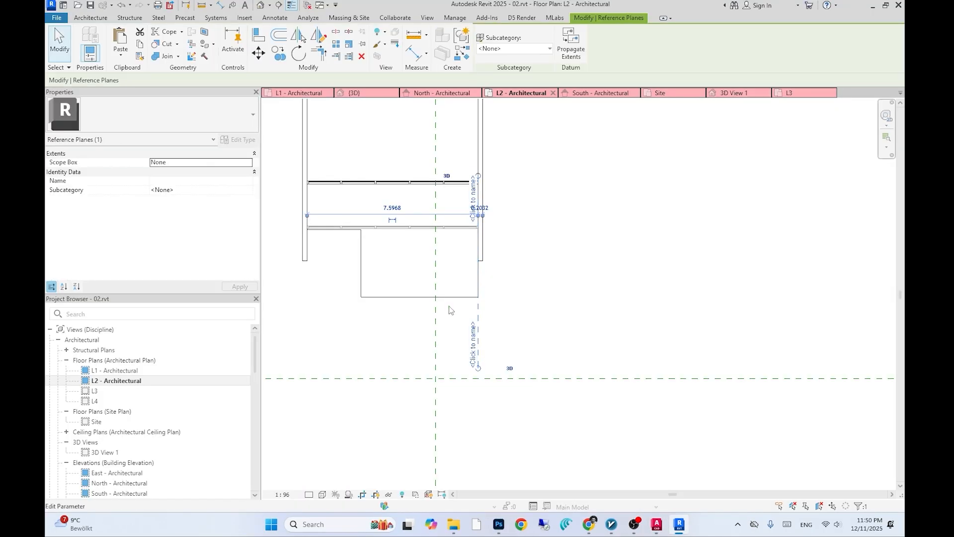
left_click(257, 54)
left_click(624, 339)
key("Return")
key("Escape")
- Shorten the upper curtain wall from its right end and delete the selected element near the slab edge
scroll(431, 183, "up", 1)
left_click(425, 182)
left_click_drag(496, 182, 404, 182)
key("Escape")
left_click(407, 235)
key("Delete")
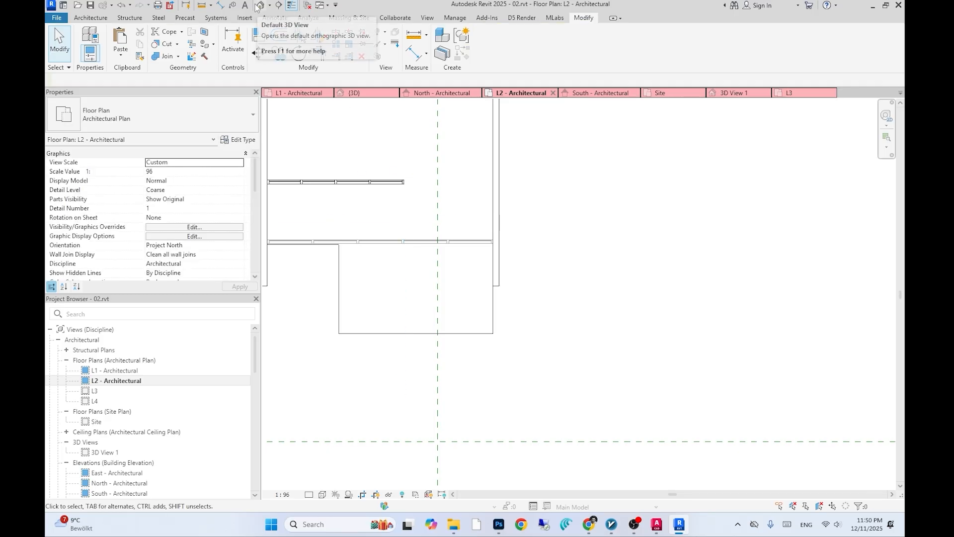
left_click(349, 183)
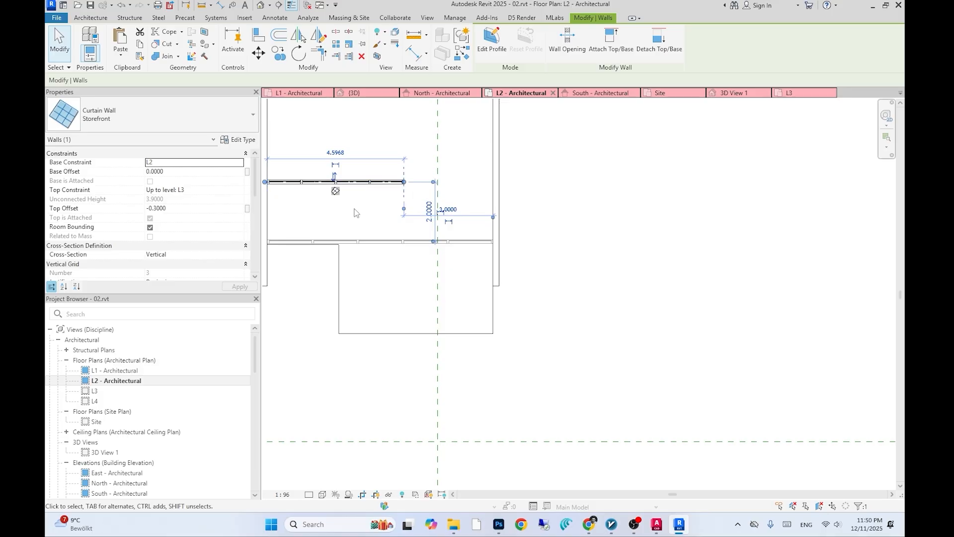
key("Escape")
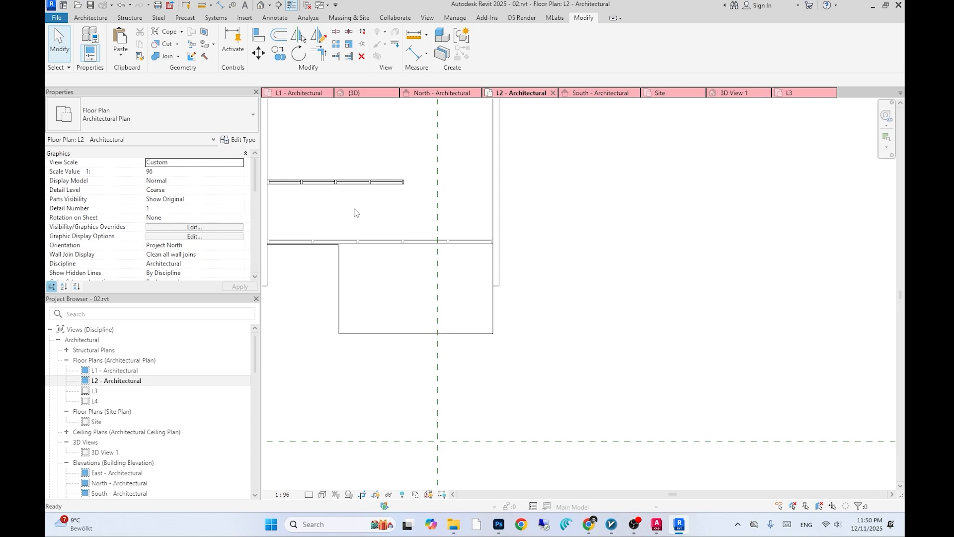
key("w")
key("a")
left_click(403, 181)
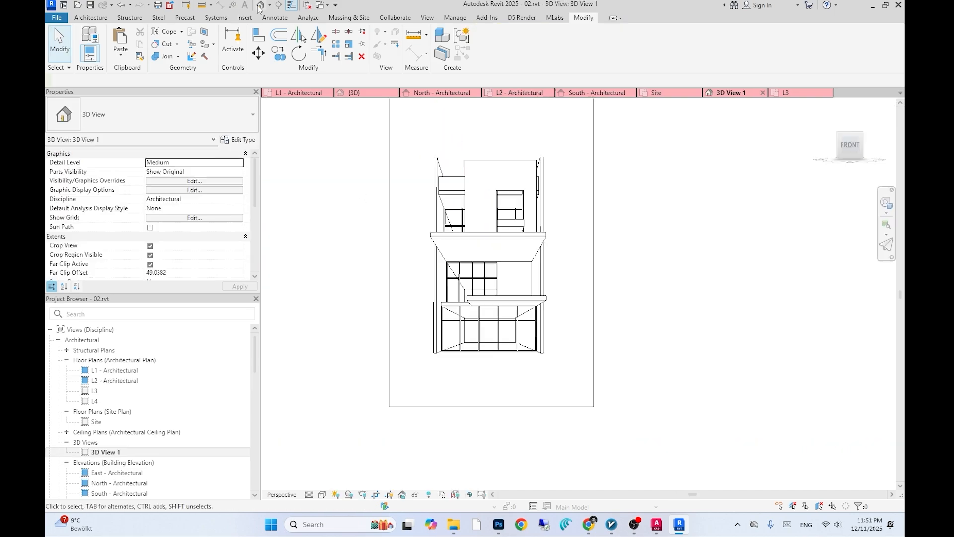
- Inspect the projecting floor slab and upper door in the 3D view
left_click(355, 93)
mouse_move(532, 318)
middle_mouse_down("shift")
mouse_move(549, 328)
mouse_move(536, 295)
middle_mouse_up("shift")
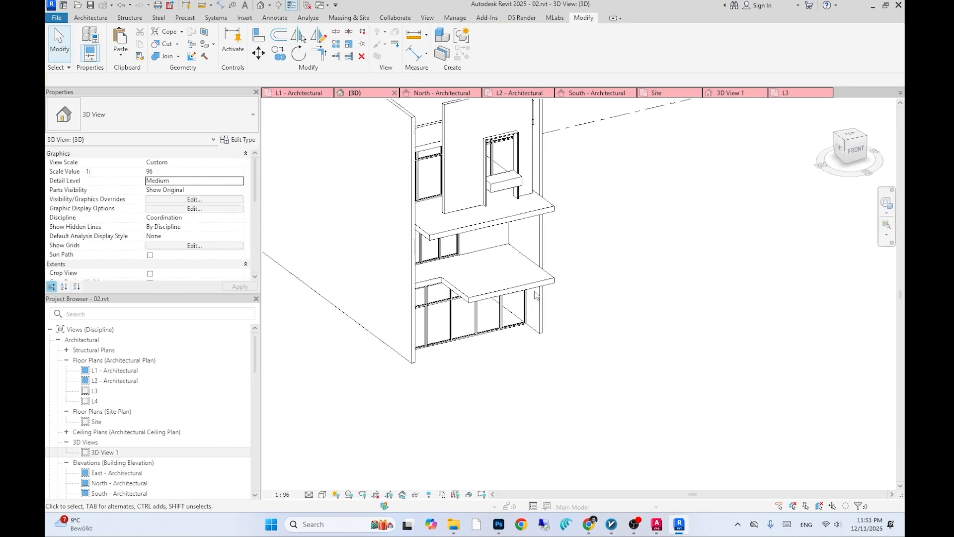
scroll(535, 296, "up", 2)
left_click(536, 278)
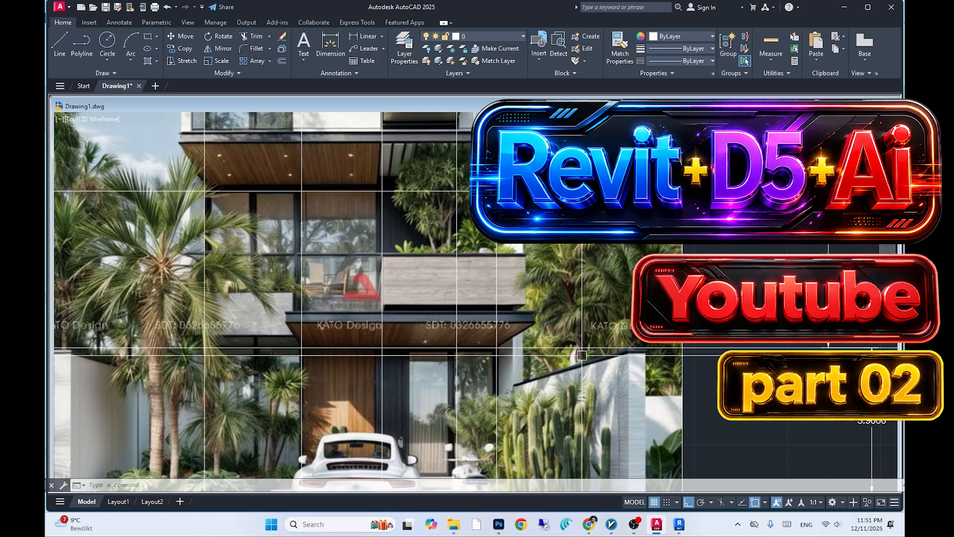
key("alt+Tab")
key("alt+Tab")
middle_click_drag(491, 323, 493, 334)
scroll(405, 309, "down", 2)
type("dli")
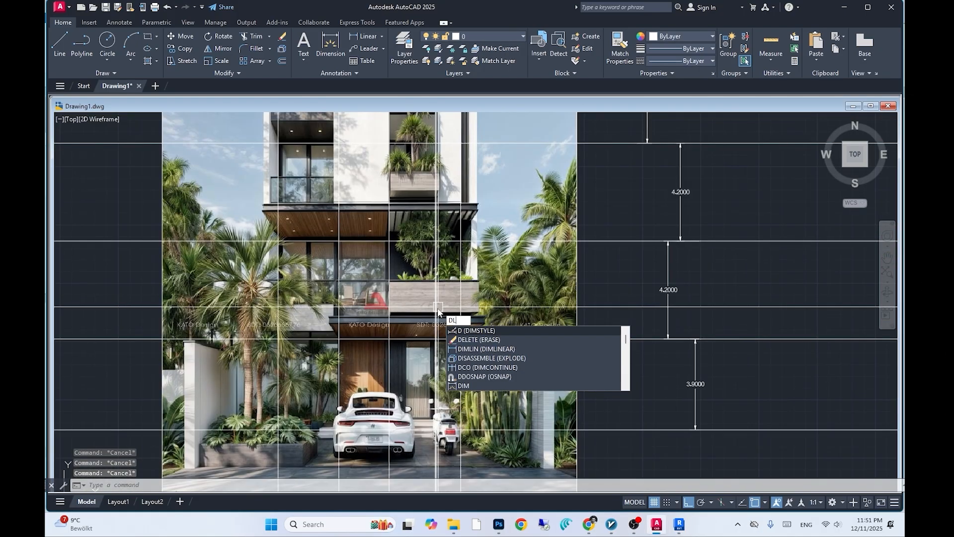
key("Return")
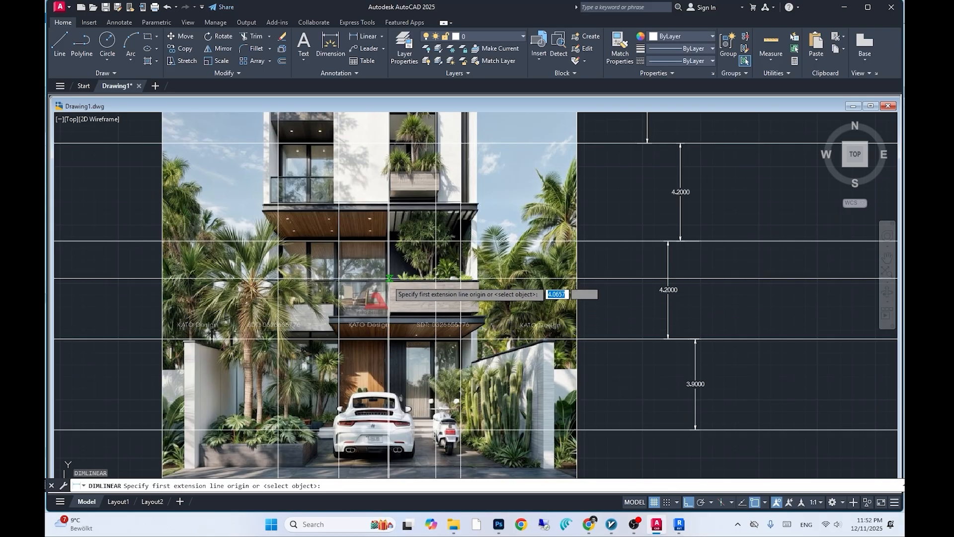
left_click(389, 283)
key("Escape")
key("Escape")
key("Escape")
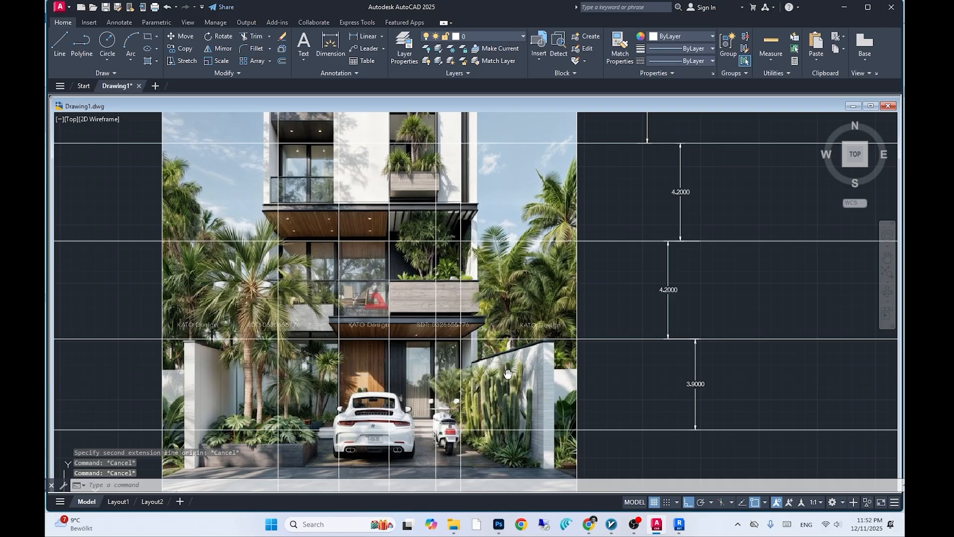
- Measure the width of the lower slab's projecting part on the reference image with a linear dimension
scroll(507, 376, "down", 4)
scroll(495, 394, "up", 4)
middle_click_drag(496, 394, 496, 384)
key("Escape")
type("DIMLI")
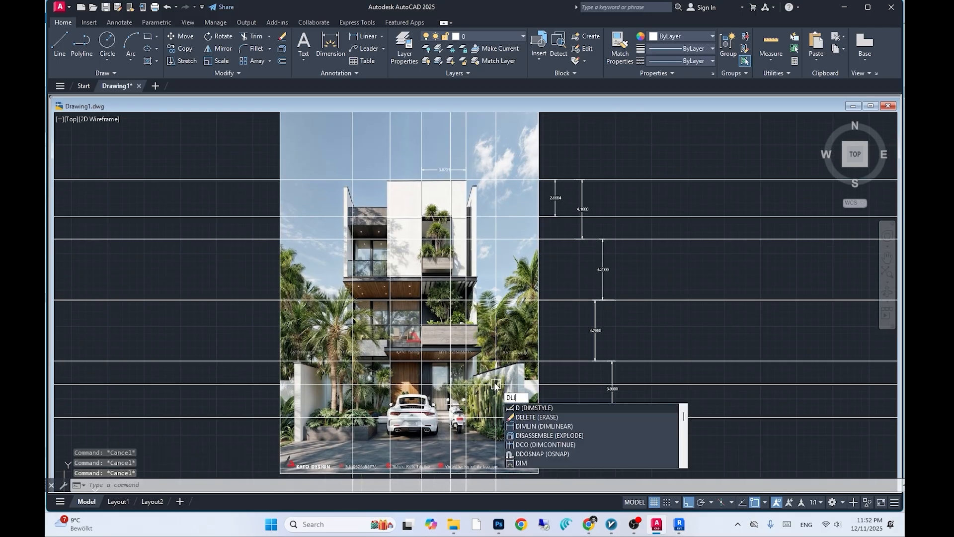
key("space")
scroll(419, 362, "up", 4)
left_click(422, 340)
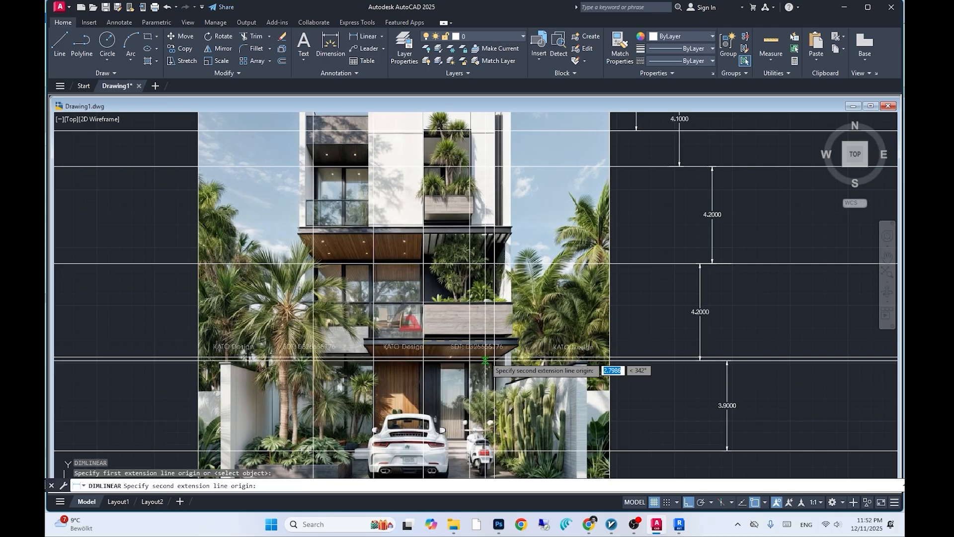
left_click(373, 341)
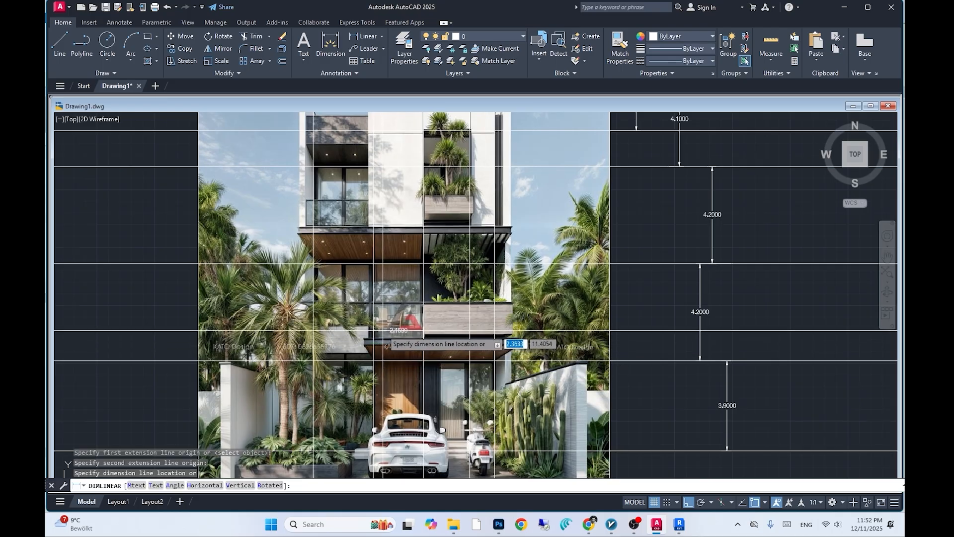
scroll(386, 330, "up", 4)
key("Escape")
scroll(430, 332, "down", 4)
- Switch back to Revit and create a new in-place model in the Air Terminals category
key("alt+Tab")
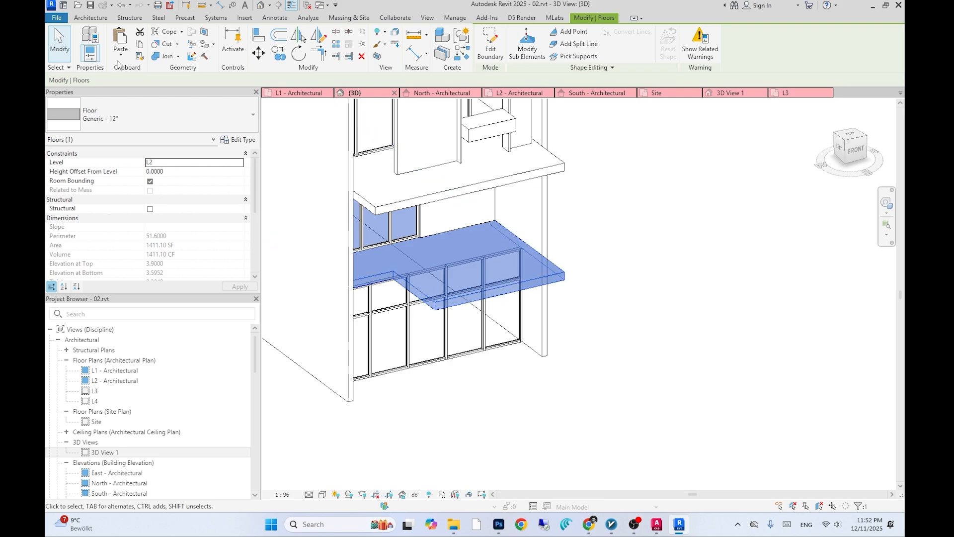
left_click(80, 18)
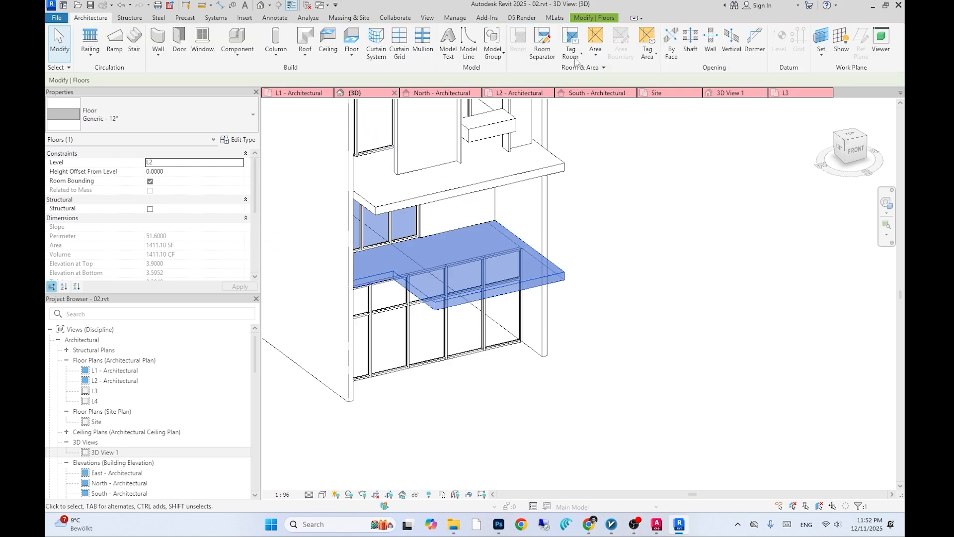
left_click(817, 55)
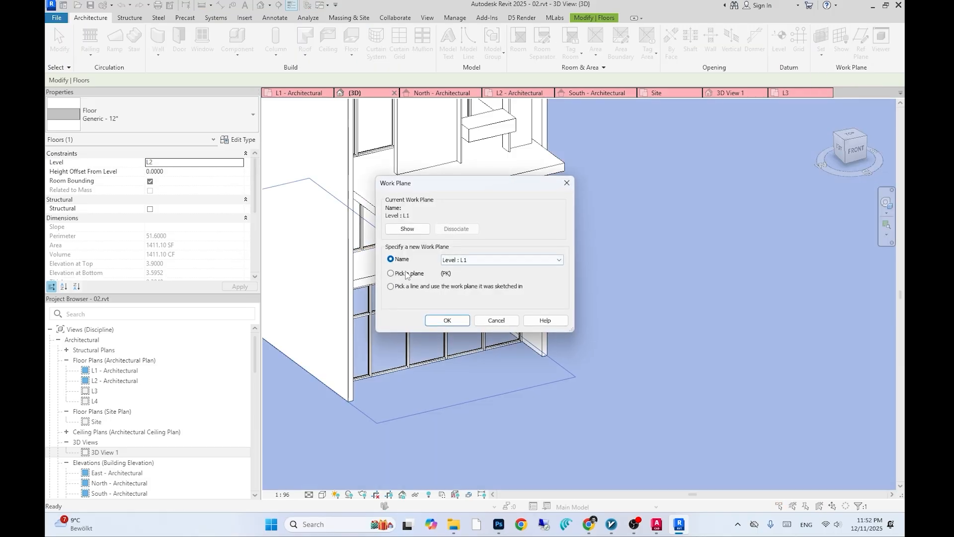
left_click(447, 320)
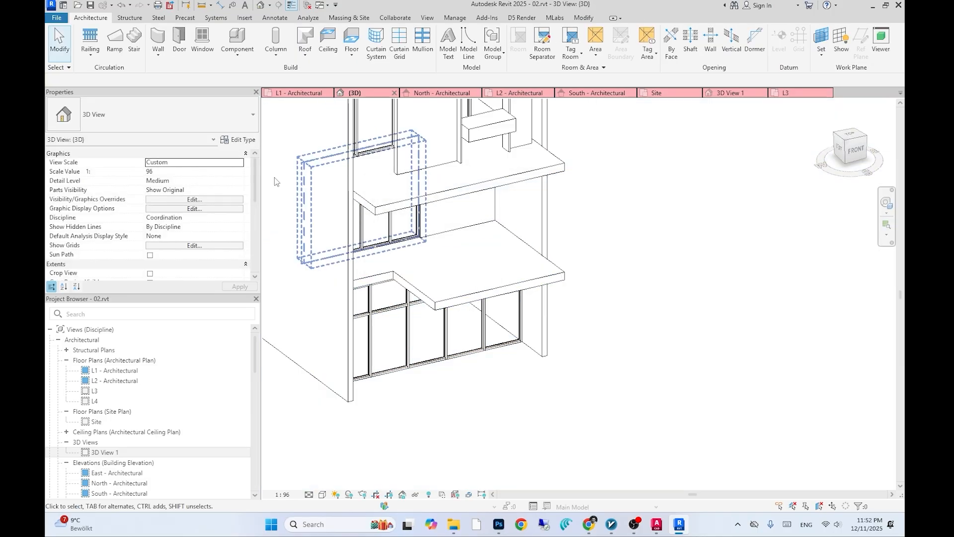
left_click(237, 39)
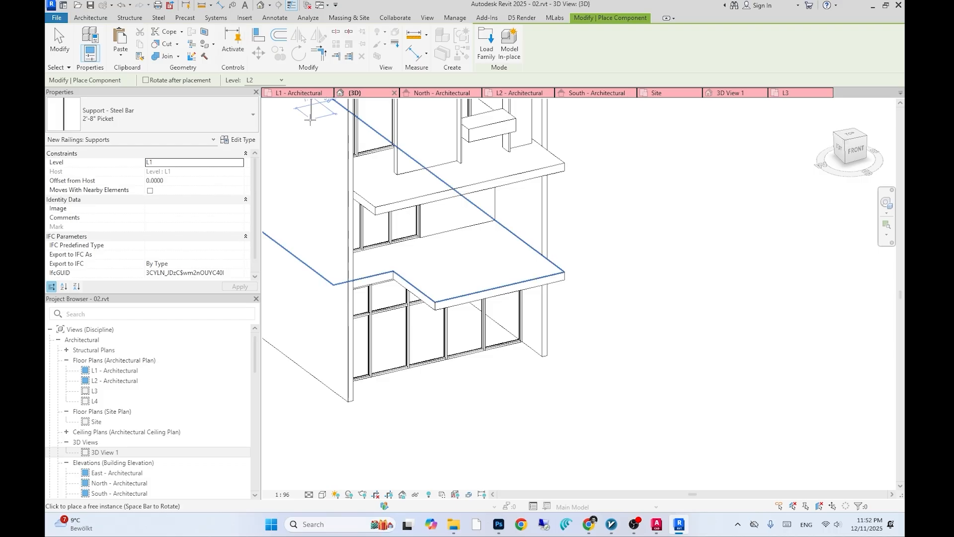
left_click(84, 18)
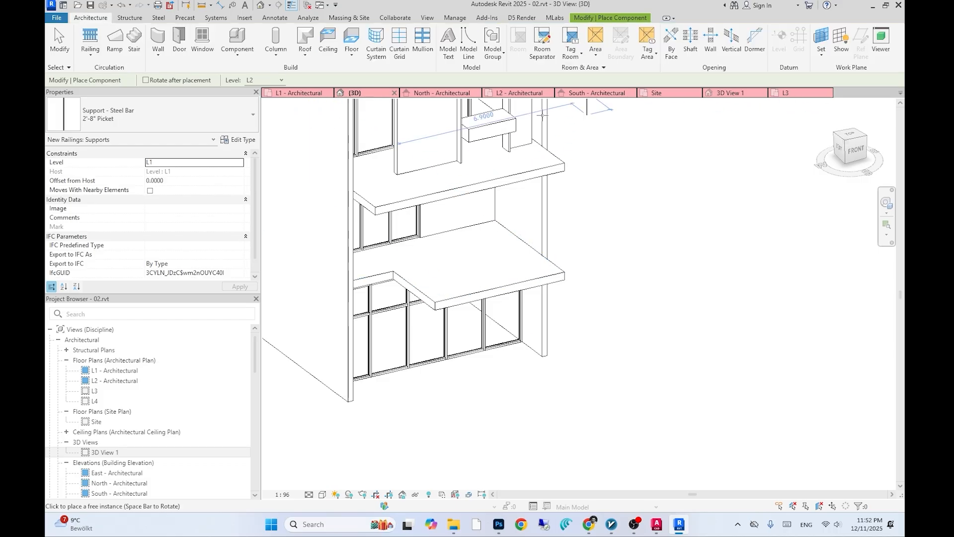
left_click(236, 56)
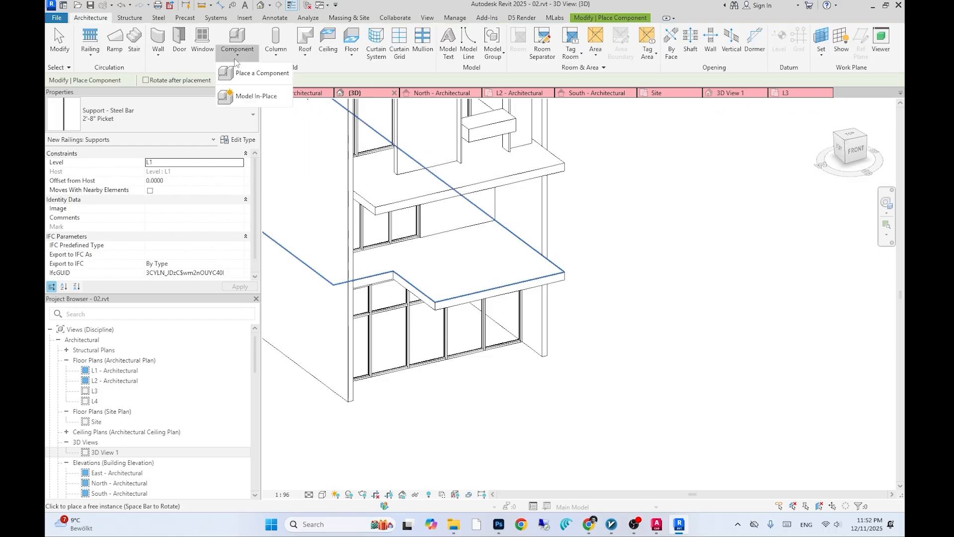
left_click(263, 97)
left_click(482, 372)
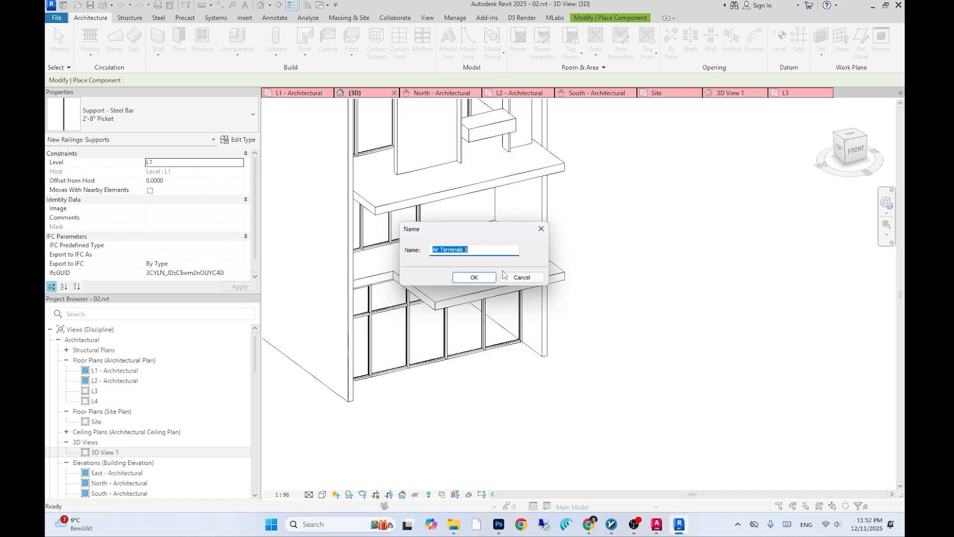
left_click(478, 283)
- Set the in-place model's work plane by picking the top face of the projecting floor slab
left_click(590, 54)
left_click(612, 70)
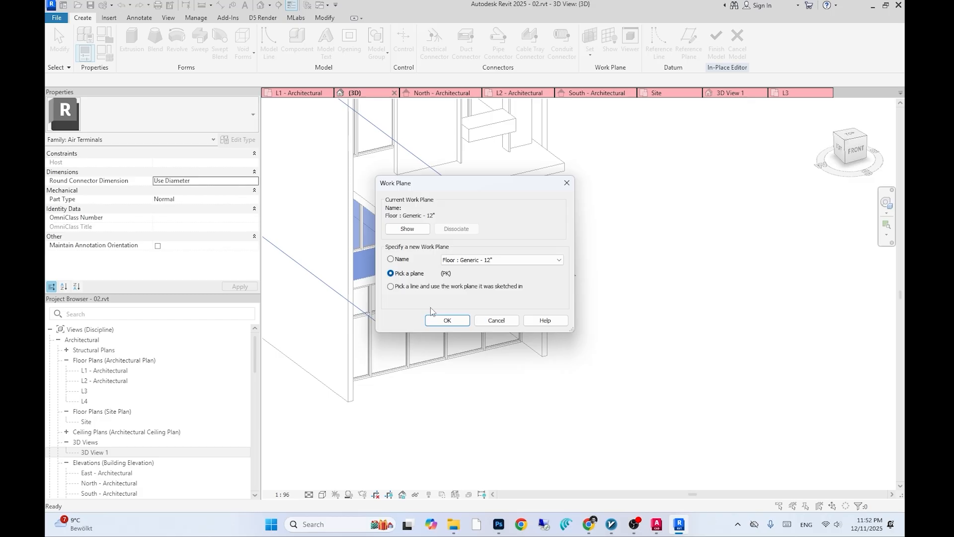
left_click(448, 320)
left_click(503, 240)
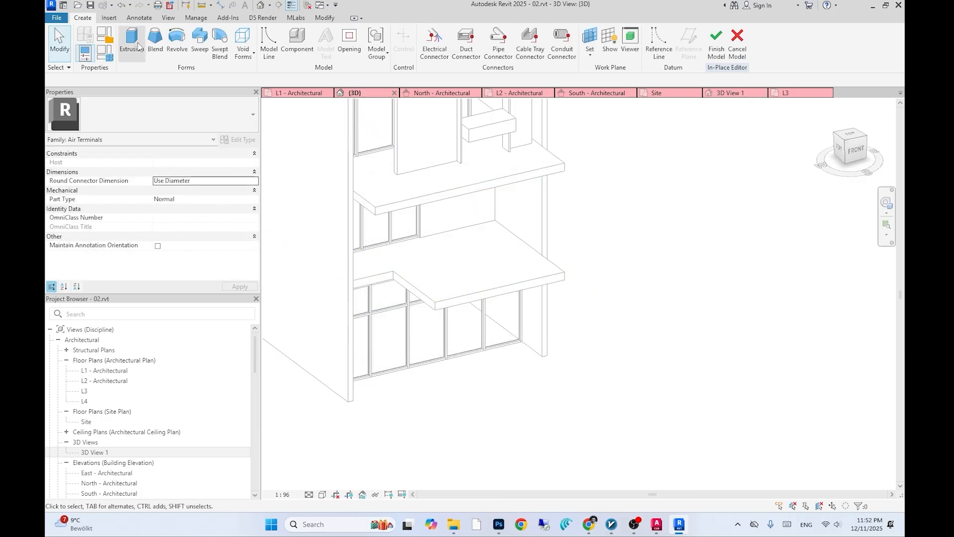
- Start an extrusion and pick the projecting slab's side edge as a sketch line
left_click(132, 43)
left_click(528, 55)
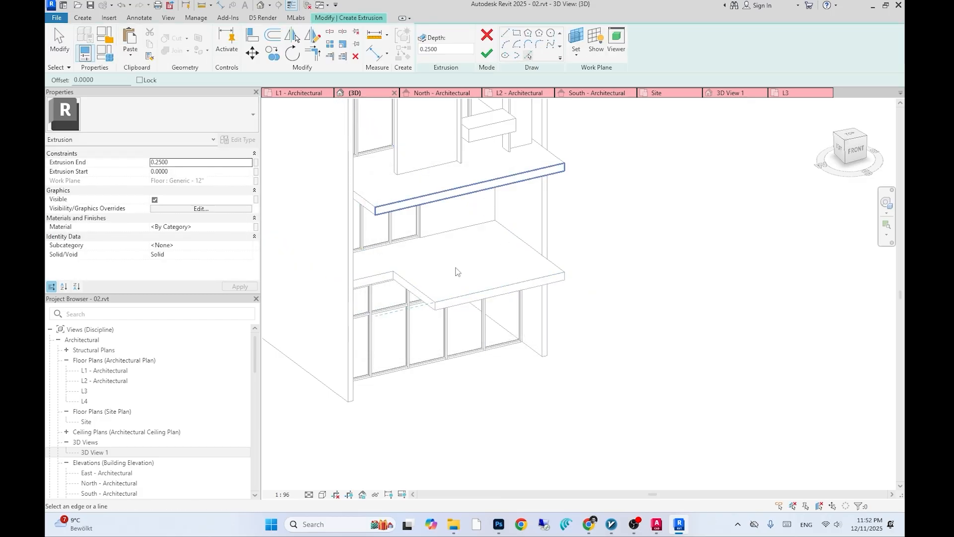
left_click(419, 293)
scroll(489, 305, "down", 2)
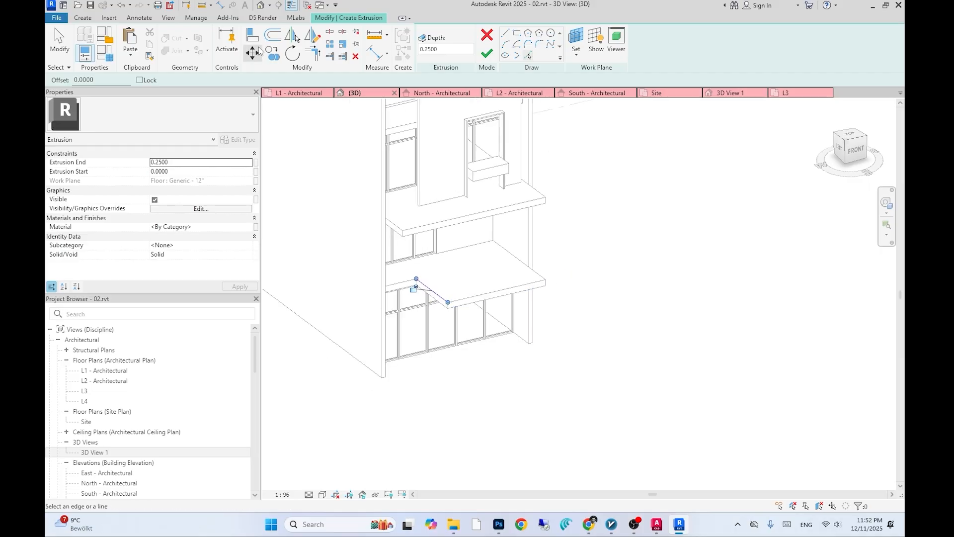
left_click(273, 35)
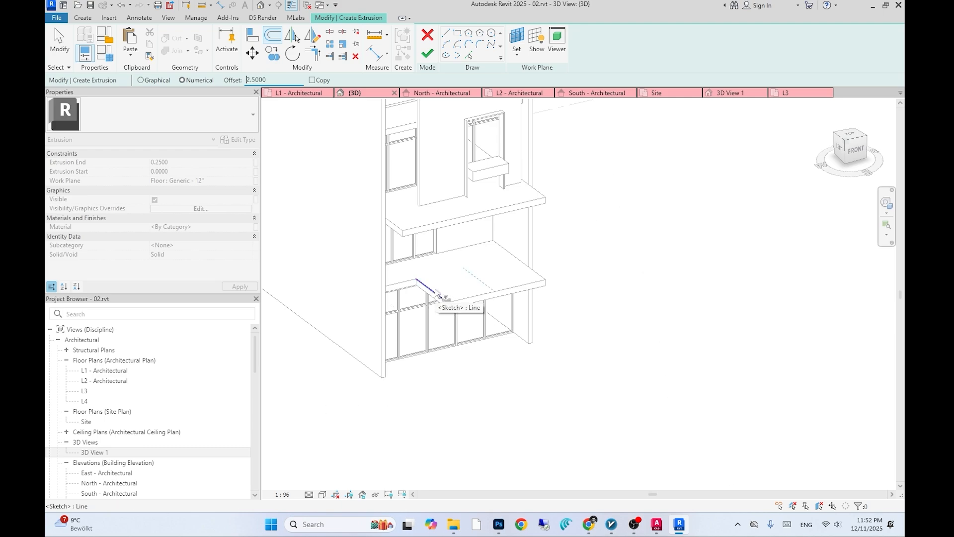
scroll(449, 290, "up", 3)
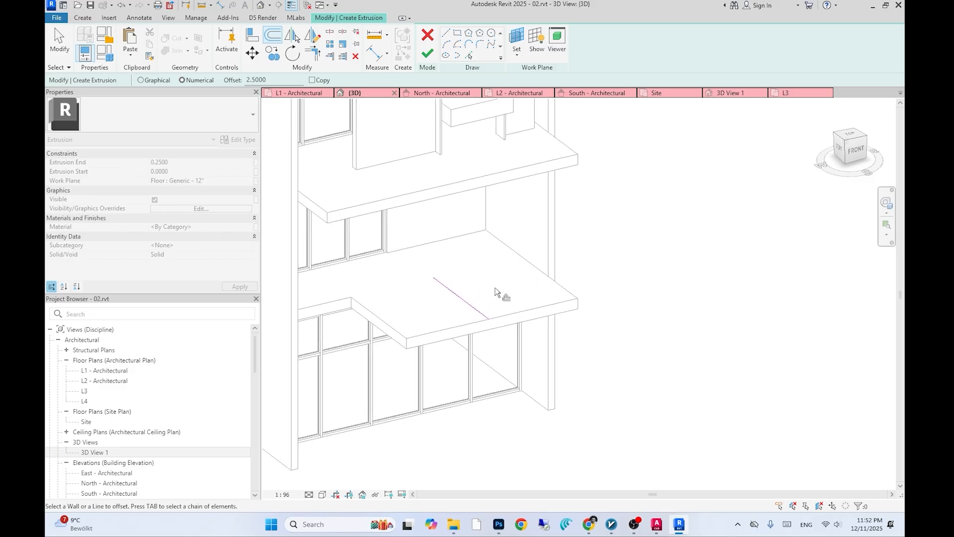
key("Escape")
- Pick the slab's front edge as a sketch line and offset a copy of it 0.8 inward
key("p")
key("l")
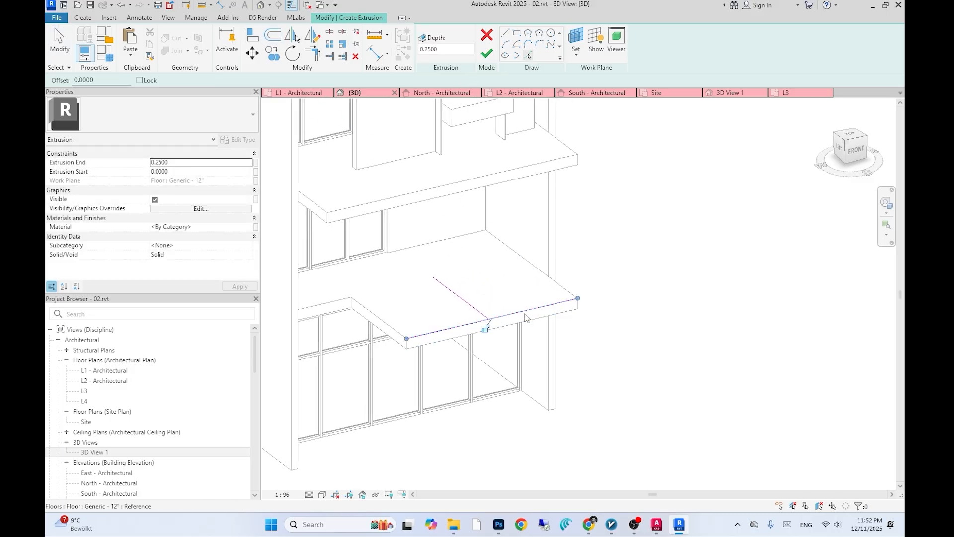
key("o")
key("f")
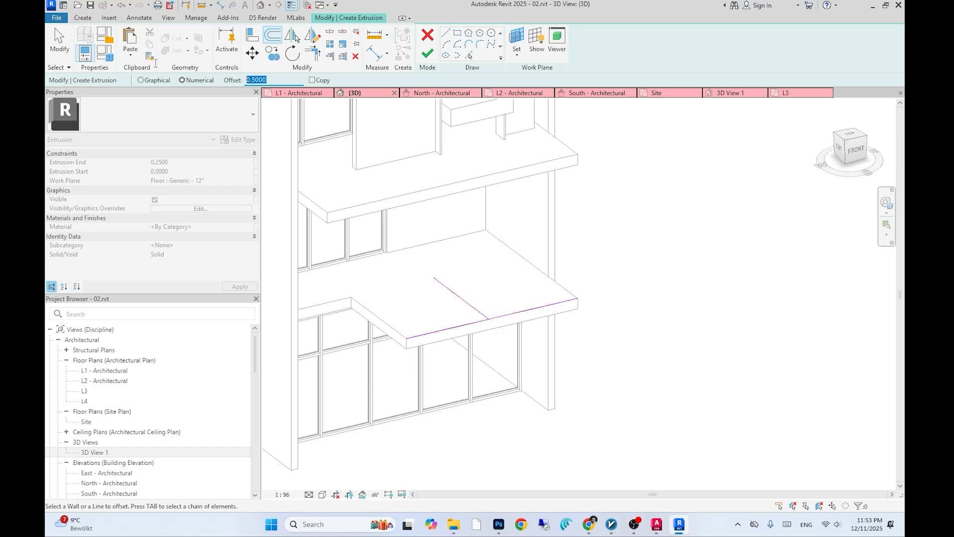
left_click(500, 318)
key("ctrl+z")
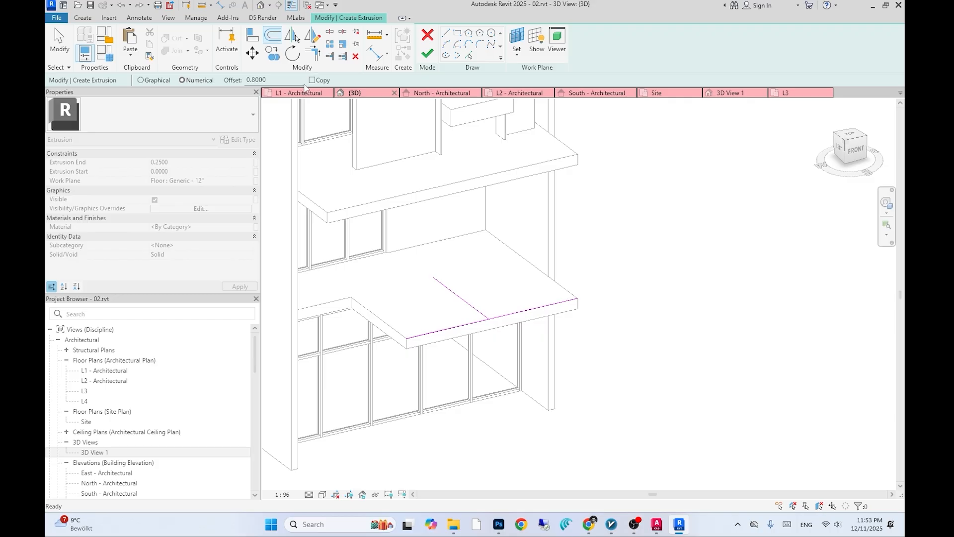
left_click(315, 80)
scroll(510, 316, "up", 1)
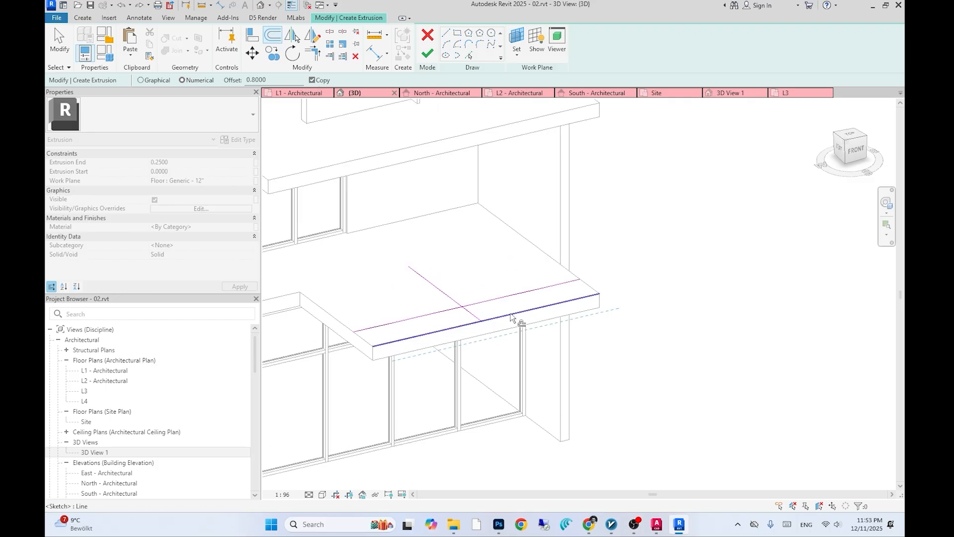
key("Escape")
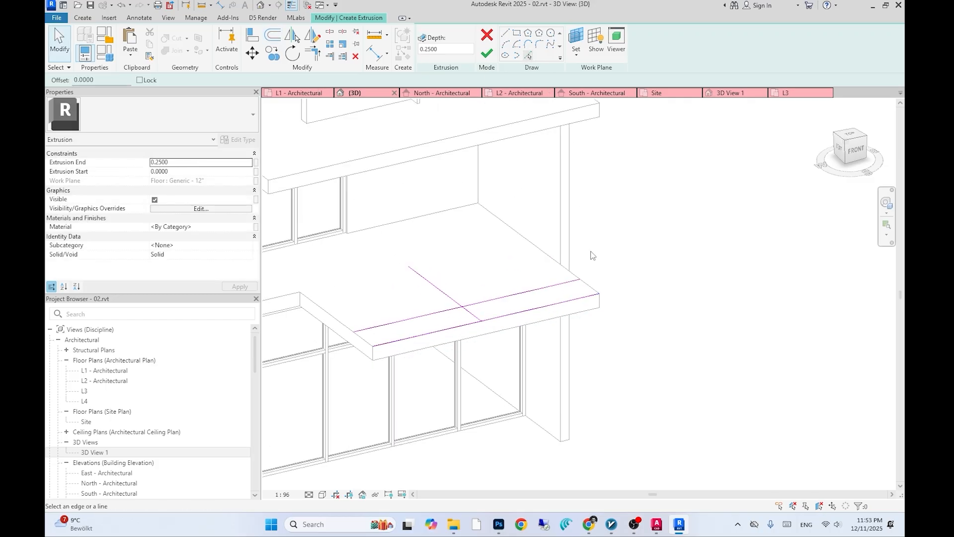
- Trim the sketch lines into a closed rectangle and finish the extrusion sketch
left_click(537, 246)
key("t")
key("r")
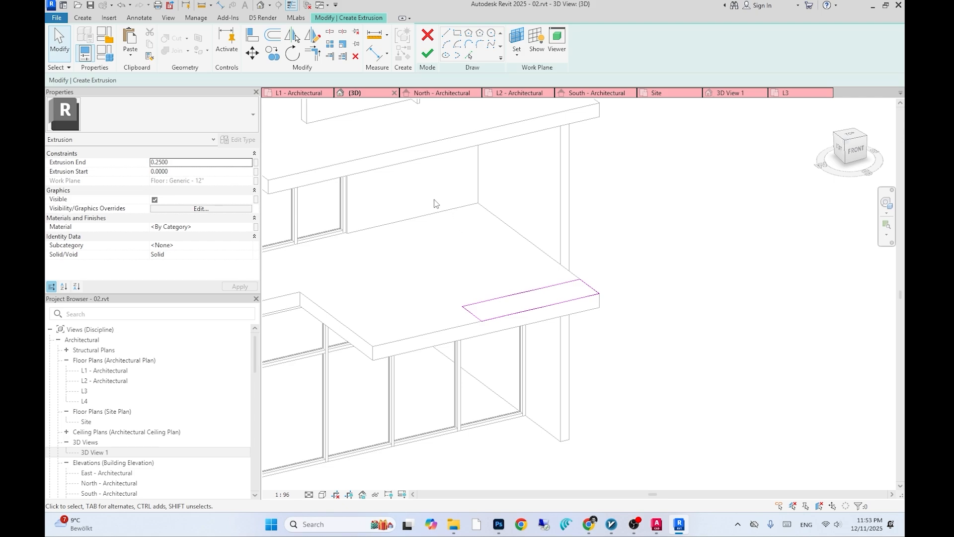
left_click(428, 55)
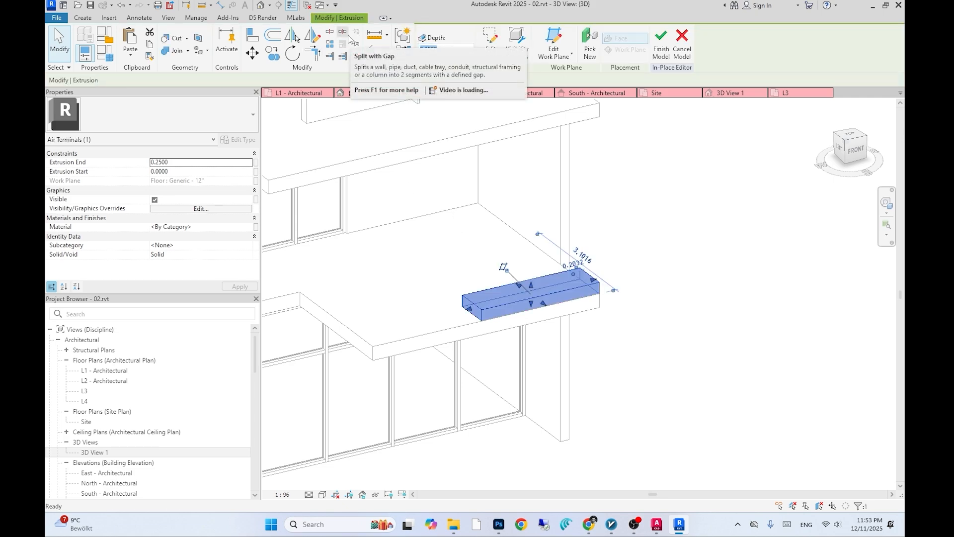
- Set the extrusion's end to 0.8 and its start to 0.1
key("Return")
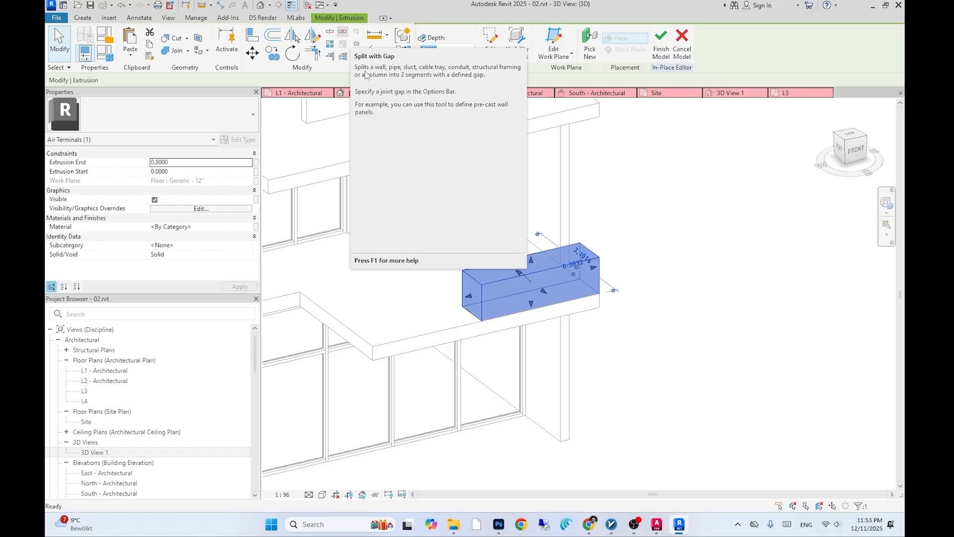
left_click(184, 172)
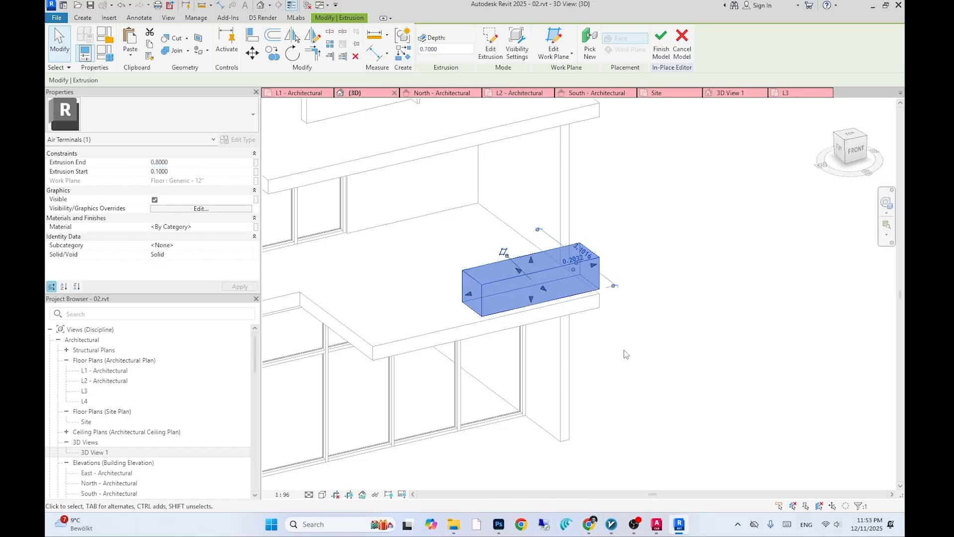
left_click(661, 309)
- Open 3D View 1
double_click(110, 453)
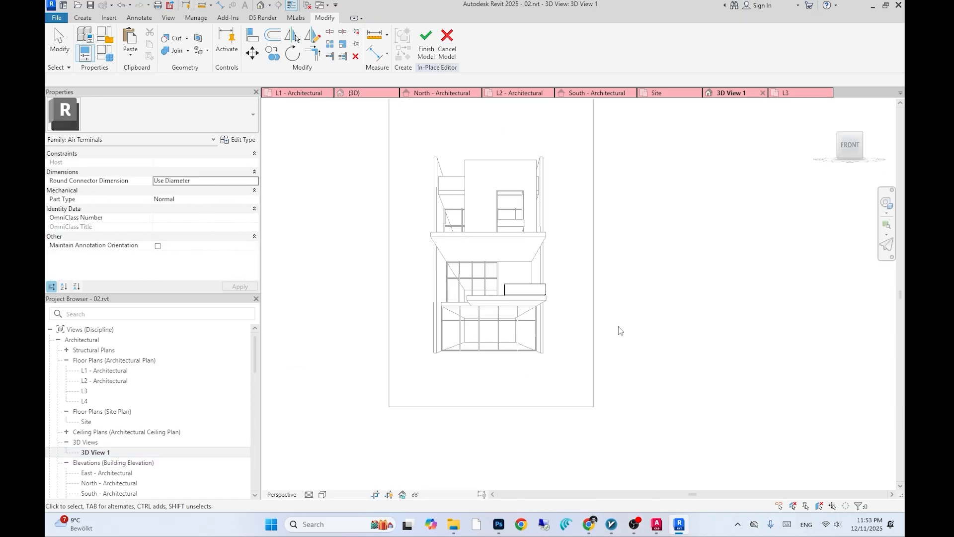
- Compare the planter extrusion in the 3D view with the AutoCAD reference image of the facade
scroll(560, 309, "up", 3)
key("alt+Tab")
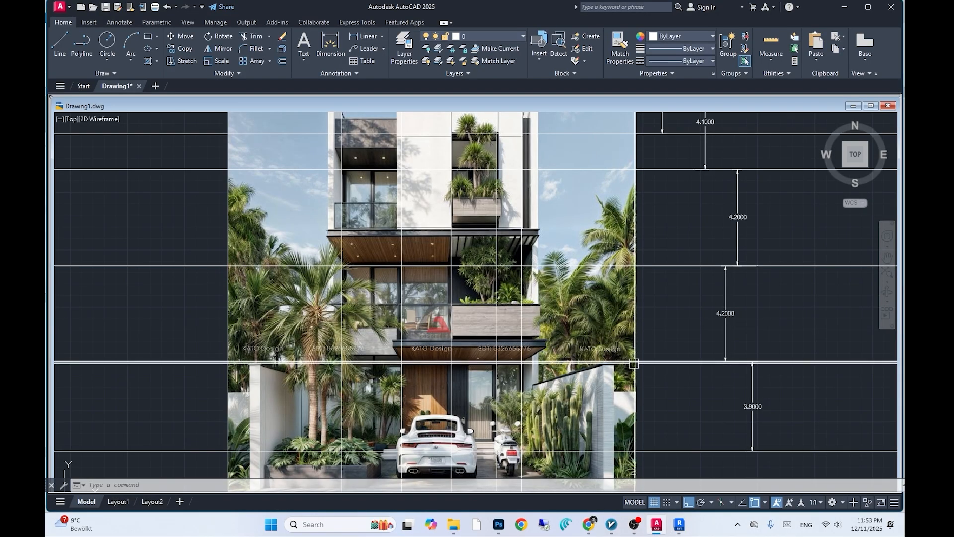
key("alt+Tab")
left_click(518, 269)
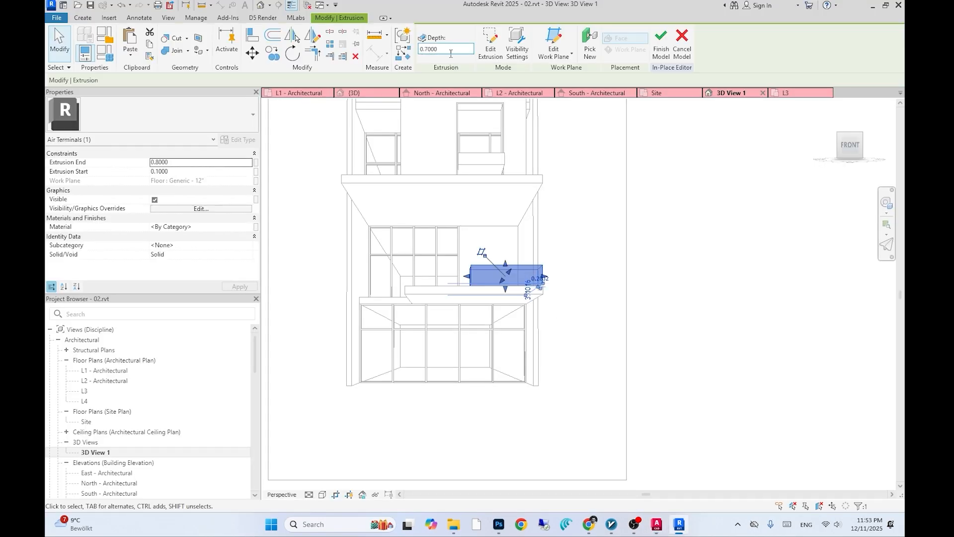
left_click(594, 260)
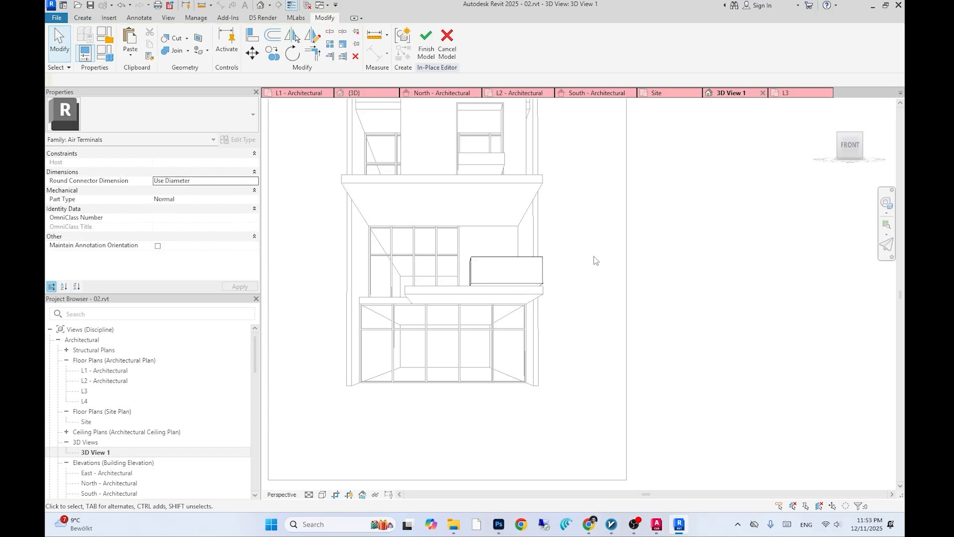
scroll(595, 259, "down", 1)
middle_click_drag(594, 260, 584, 268)
key("alt+Tab")
scroll(614, 354, "down", 2)
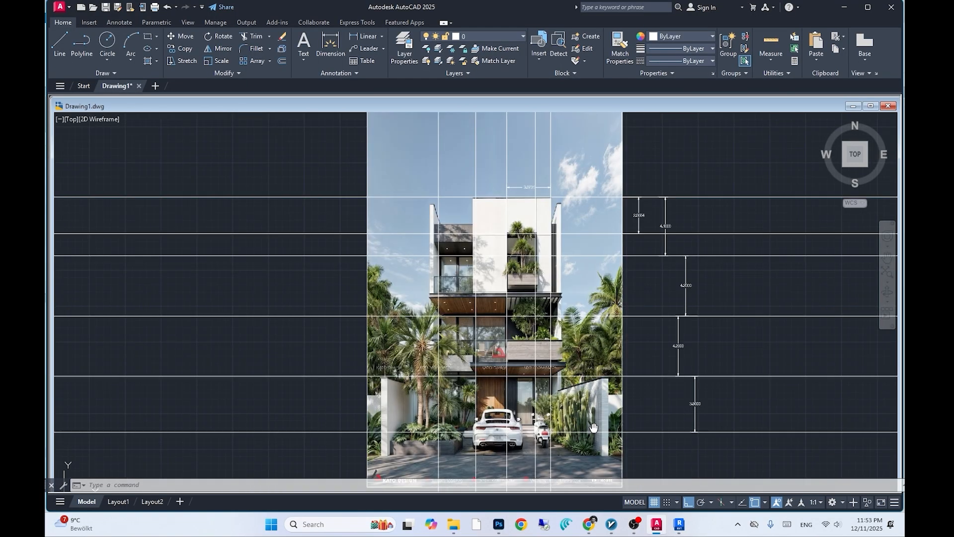
scroll(586, 400, "up", 2)
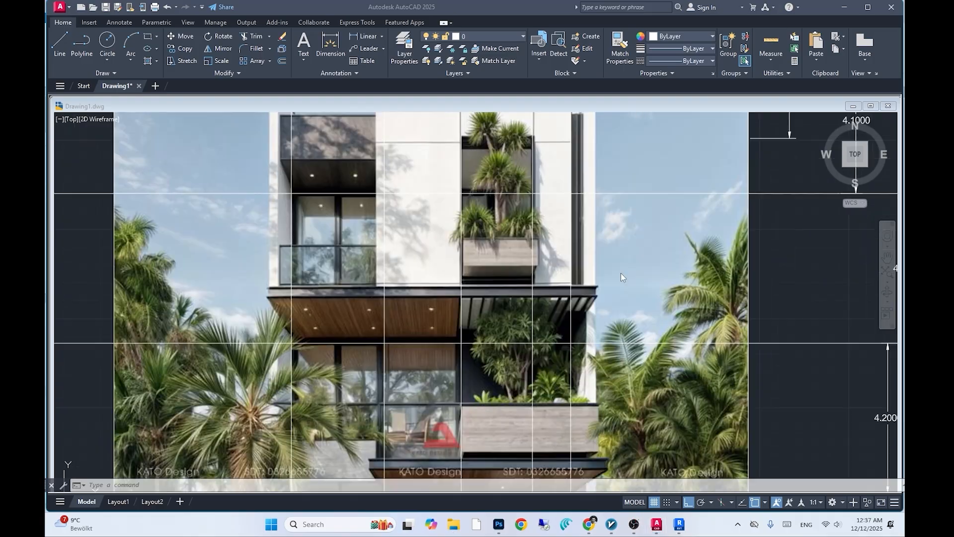
key("alt+Tab")
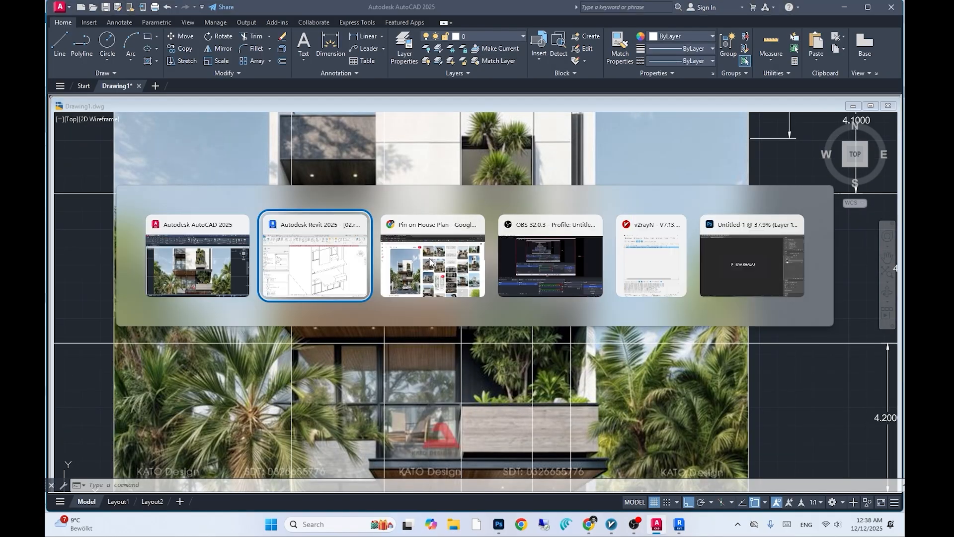
scroll(394, 278, "up", 3)
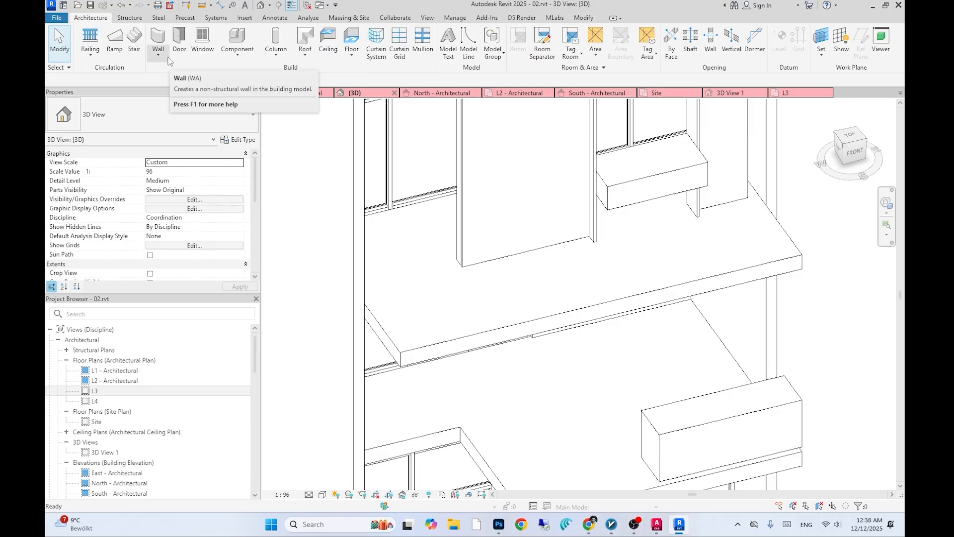
- Create a new in-place model, set its work plane, and start an extrusion
left_click(242, 57)
left_click(248, 93)
key("Return")
key("Return")
left_click(594, 59)
left_click(598, 73)
left_click(450, 323)
left_click(441, 342)
left_click(134, 44)
- Offset the slab's edge line 0.05 into the extrusion sketch
scroll(462, 260, "up", 2)
left_click(457, 264)
middle_click_drag(403, 279, 338, 318, "shift")
left_click(304, 184)
key("Escape")
key("Escape")
middle_click_drag(342, 248, 412, 249, "shift")
scroll(447, 248, "up", 3)
key("o")
key("f")
left_click(400, 309)
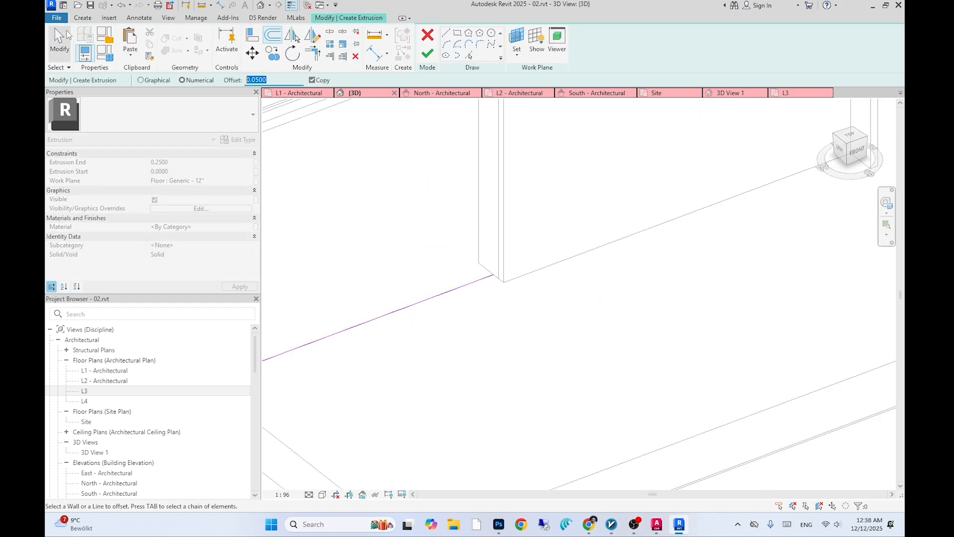
- Draw lines closing the thin edge profile and finish the extrusion sketch
key("Escape")
scroll(453, 292, "up", 4)
key("l")
key("i")
left_click(504, 278)
scroll(503, 278, "down", 3)
mouse_move(472, 294)
middle_mouse_down()
mouse_move(656, 285)
mouse_move(502, 283)
mouse_move(445, 296)
middle_mouse_up()
scroll(479, 269, "up", 3)
left_click(487, 269)
left_click(483, 273)
left_click(487, 54)
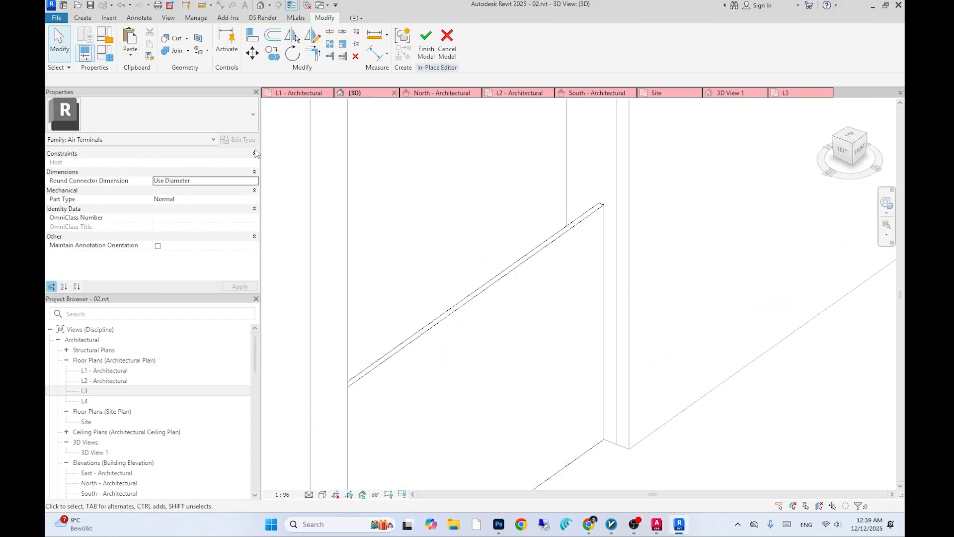
- Compare the slab edge and planter area in the model with the reference image
left_click(82, 17)
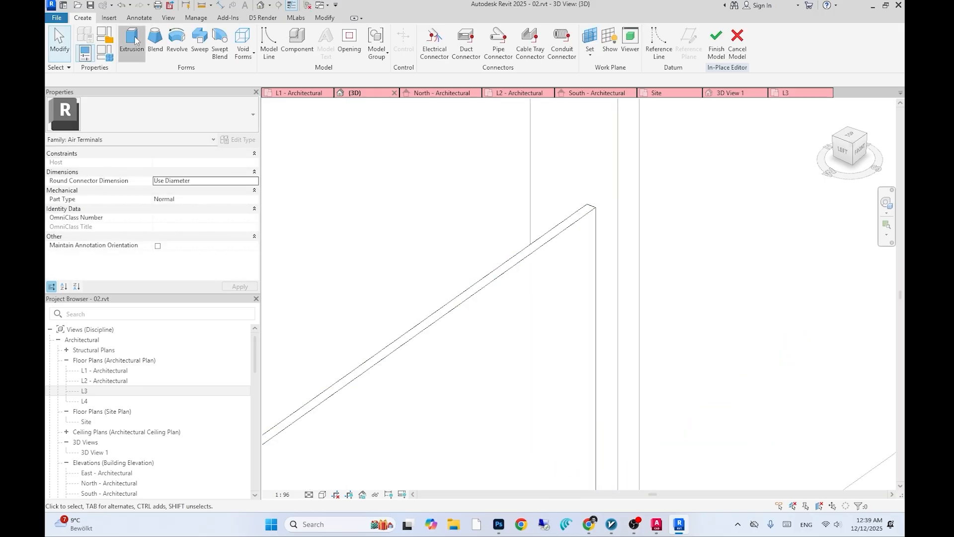
left_click(132, 40)
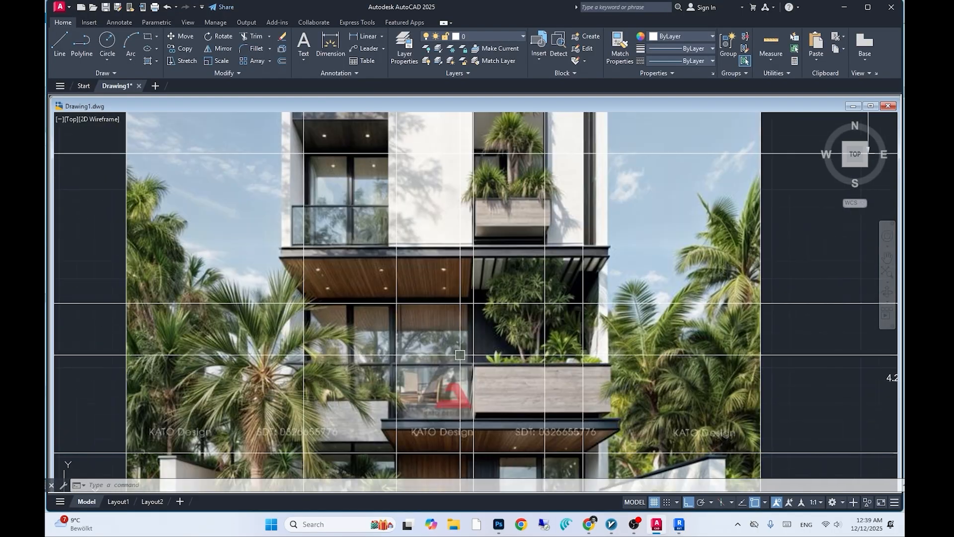
scroll(571, 384, "up", 3)
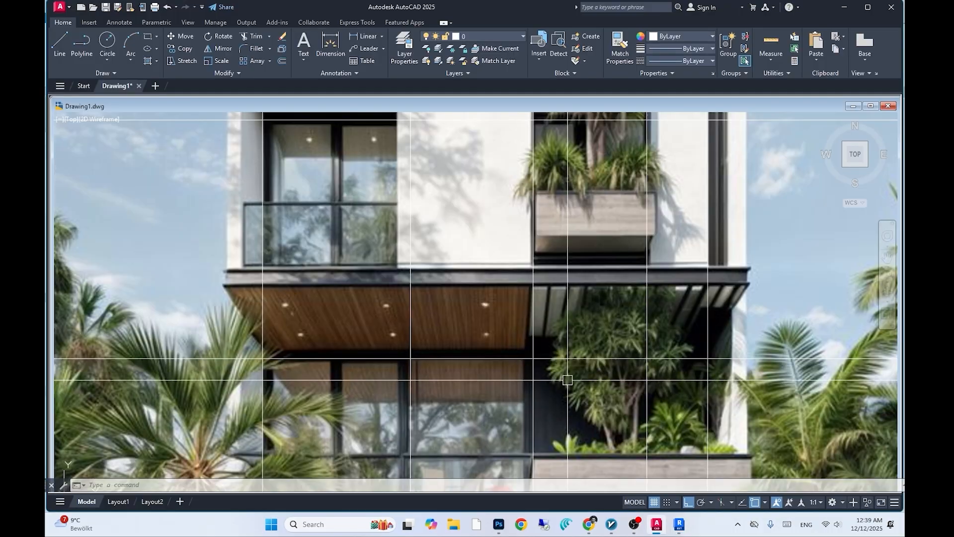
scroll(567, 380, "down", 5)
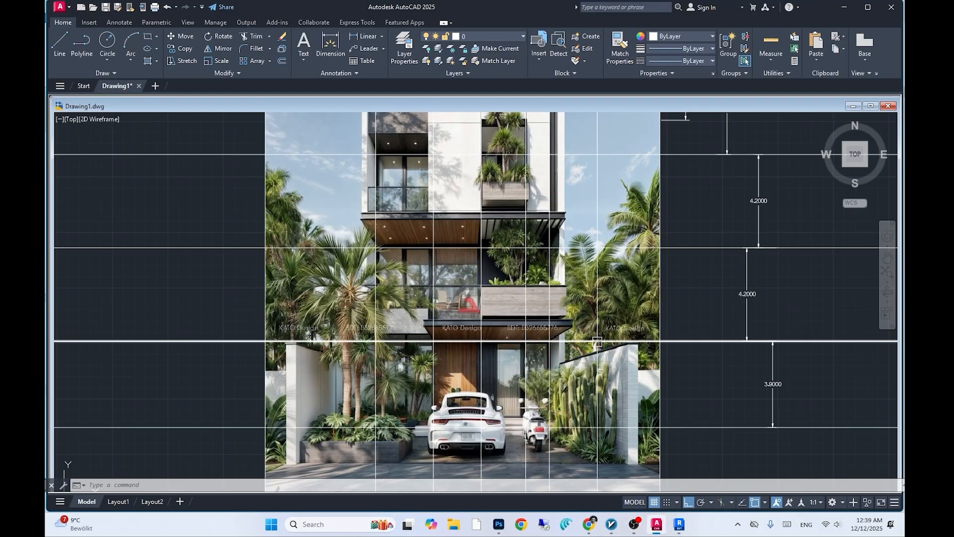
scroll(370, 187, "up", 5)
scroll(371, 186, "down", 5)
scroll(496, 303, "up", 3)
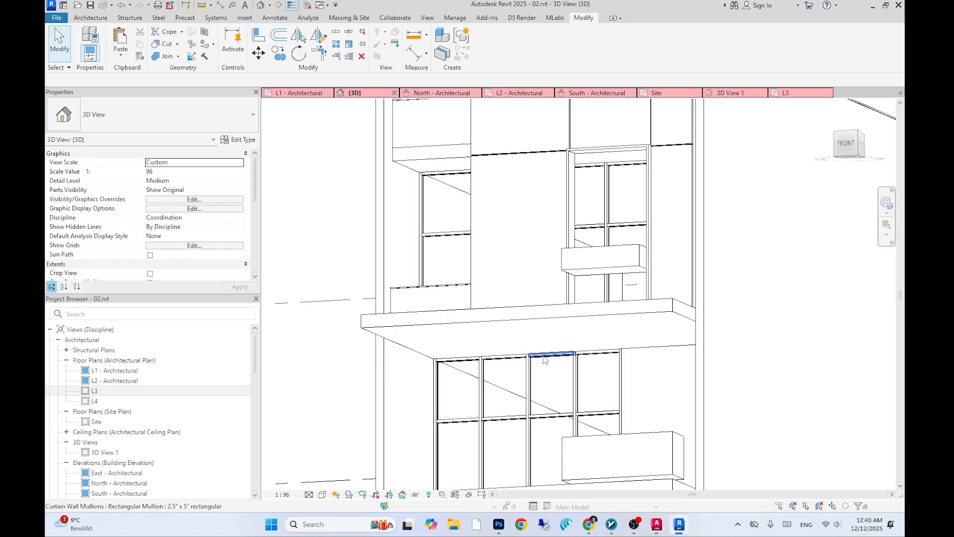
scroll(447, 263, "down", 2)
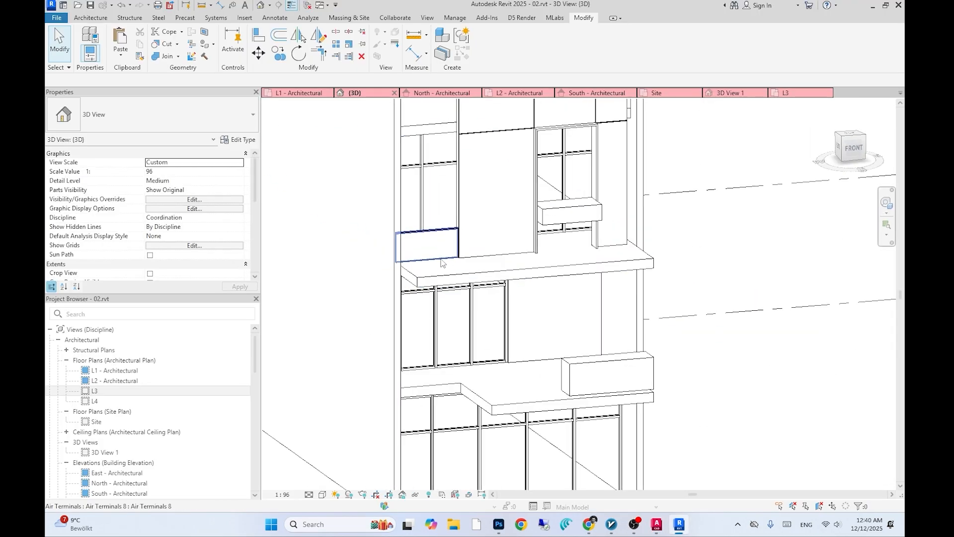
- Edit the existing in-place planter model and start a new extrusion
double_click(447, 260)
left_click(448, 260)
left_click(661, 43)
left_click(91, 18)
left_click(199, 56)
left_click(242, 90)
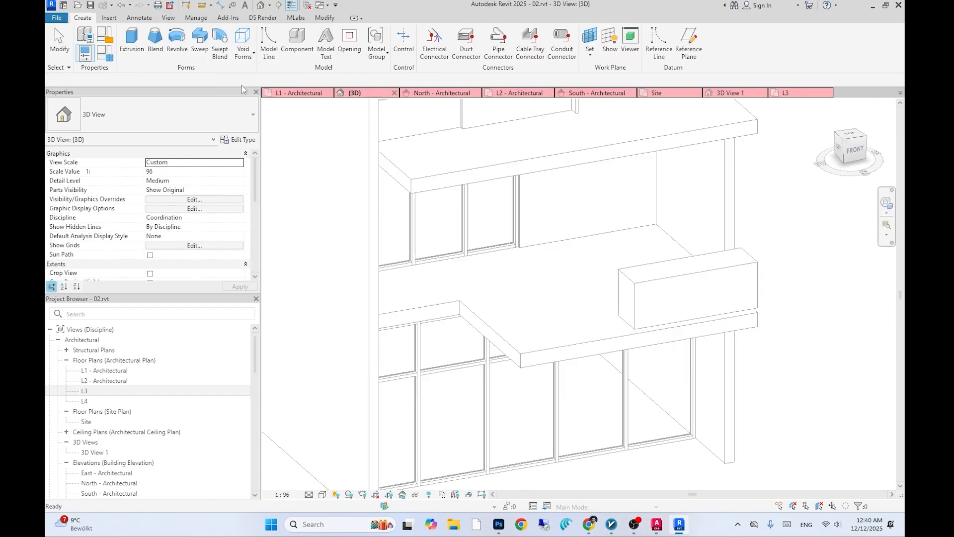
left_click(132, 42)
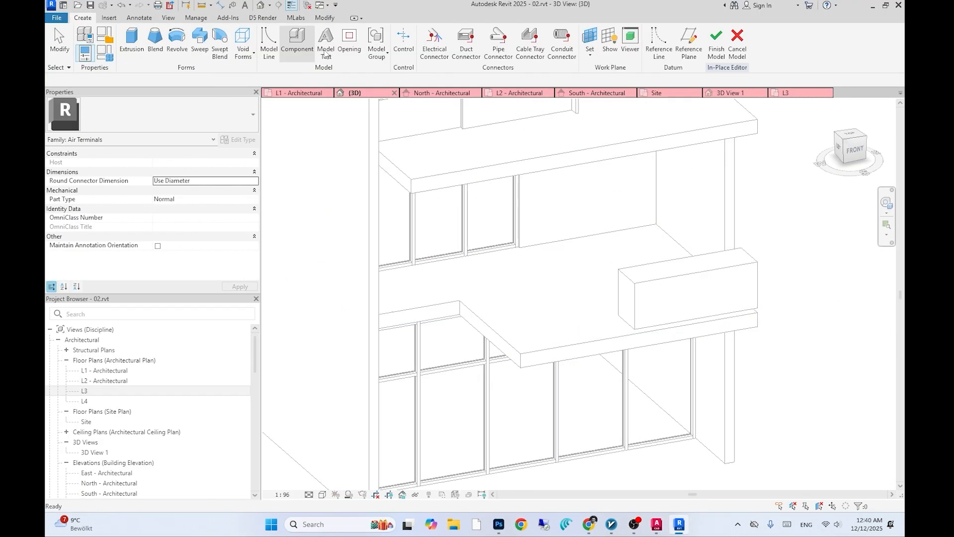
- Pick the slab edges into the sketch, trim them, and delete a stray line
left_click(449, 317)
left_click(463, 280)
left_click(586, 314)
scroll(586, 312, "up", 3)
left_click(681, 286)
left_click(312, 53)
left_click(621, 314)
left_click(680, 284)
key("Delete")
- Try offsetting the slab edge line by 0.1, then undo it
left_click(272, 35)
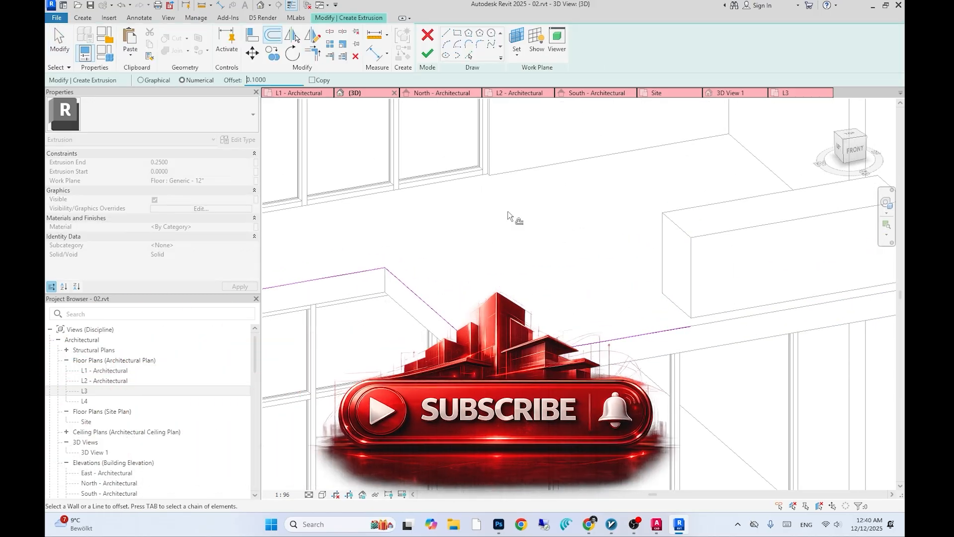
scroll(370, 273, "down", 3)
middle_click_drag(599, 314, 562, 318, "shift")
left_click(312, 80)
scroll(596, 328, "up", 3)
left_click(611, 334)
left_click(586, 330)
key("ctrl+z")
key("ctrl+z")
- Offset a copy of the slab edge line 0.02 inward
scroll(586, 330, "up", 2)
double_click(257, 80)
type("0.02")
scroll(661, 372, "up", 3)
left_click(661, 372)
left_click(599, 368)
- Draw connecting lines and trim the sketch into a closed thin outline along the slab edge
scroll(599, 368, "down", 2)
left_click(370, 254)
scroll(471, 322, "down", 1)
left_click(446, 33)
scroll(415, 318, "up", 4)
mouse_move(556, 300)
middle_mouse_down("shift")
mouse_move(497, 303)
mouse_move(507, 298)
middle_mouse_up("shift")
left_click(406, 294)
left_click(414, 288)
left_click(312, 53)
scroll(412, 296, "down", 4)
left_click(486, 232)
left_click(494, 237)
left_click(521, 337)
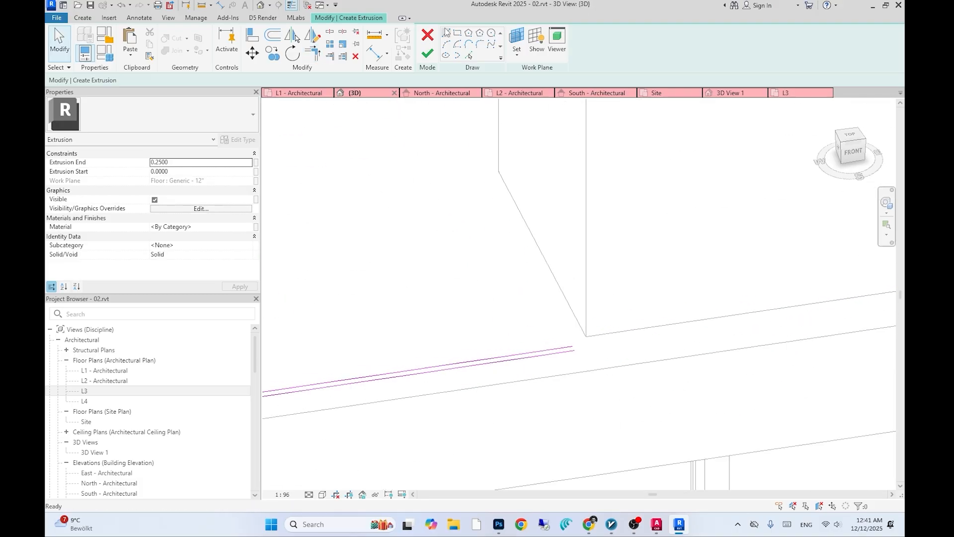
- Close the remaining end of the outline with a line and finish the sketch
left_click(446, 32)
left_click(588, 374)
left_click(591, 382)
left_click(487, 53)
- Set the extrusion depth to 0.9 and finish the in-place model
double_click(437, 50)
type("0.9")
key("Return")
scroll(713, 259, "down", 4)
mouse_move(716, 262)
middle_mouse_down("shift")
mouse_move(660, 209)
mouse_move(649, 249)
mouse_move(591, 161)
middle_mouse_up("shift")
left_click(663, 42)
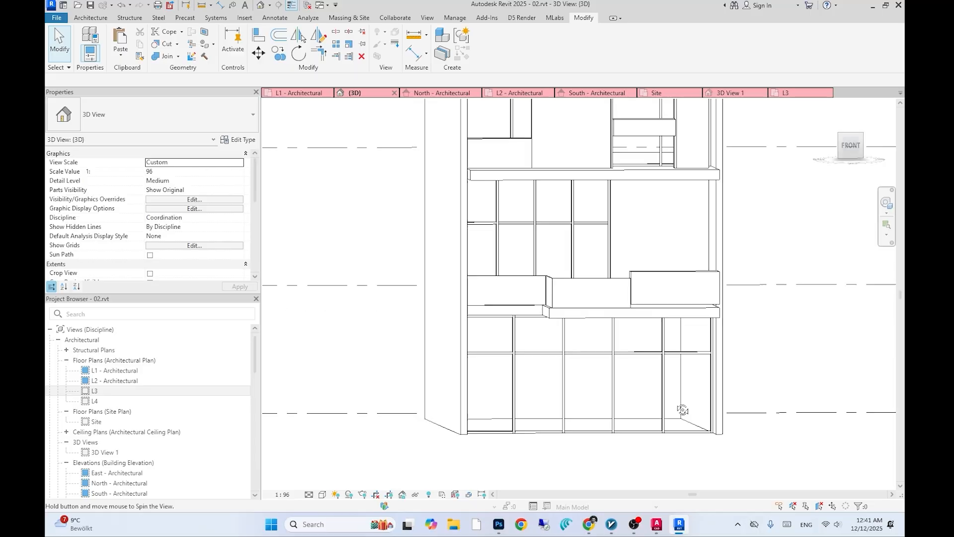
- Reopen the extrusion, set its depth to 0.8, and finish the in-place model
scroll(664, 268, "up", 3)
left_click(664, 268)
double_click(663, 267)
left_click_drag(457, 50, 365, 43)
type("0.8")
key("Return")
left_click(663, 42)
middle_click_drag(497, 264, 543, 318, "shift")
scroll(543, 317, "up", 3)
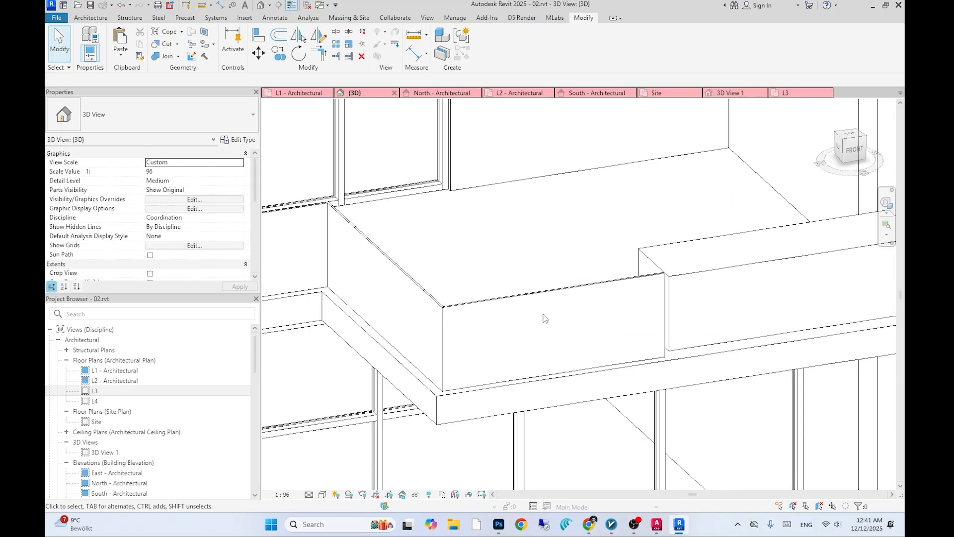
- Create another in-place model and start an extrusion
left_click(90, 18)
left_click(238, 54)
left_click(258, 92)
left_click(497, 390)
left_click(590, 42)
left_click(447, 321)
left_click(526, 318)
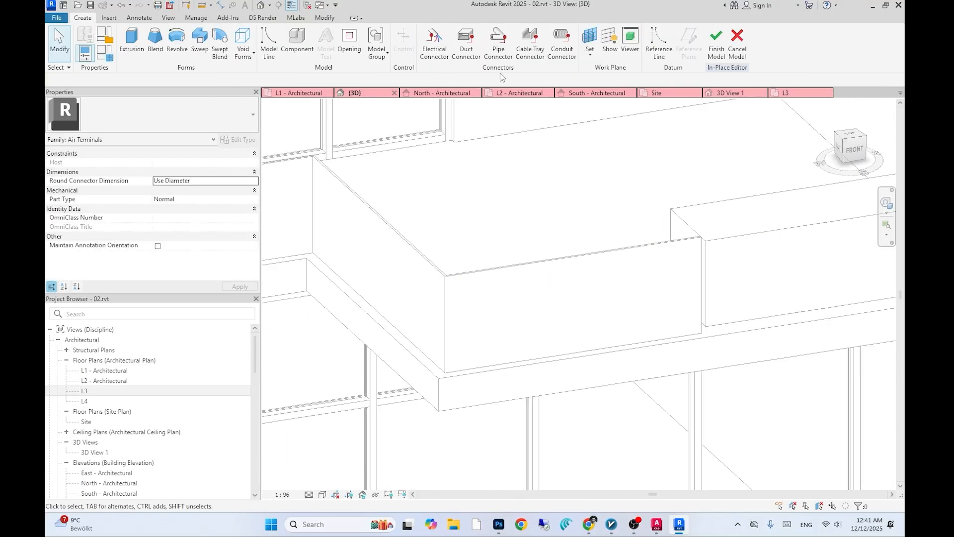
left_click(132, 43)
- Set the extrusion's work plane on the planter's top face
left_click(528, 55)
middle_click_drag(556, 124, 561, 137, "shift")
scroll(543, 260, "up", 5)
left_click(543, 260)
left_click(506, 257)
scroll(413, 313, "down", 4)
left_click(486, 325)
scroll(563, 202, "up", 4)
left_click(563, 202)
middle_click_drag(564, 202, 462, 209, "shift")
scroll(650, 244, "up", 4)
- Offset the planter's top edges 0.02 to sketch a thin rim outline and finish the sketch
key("o")
key("f")
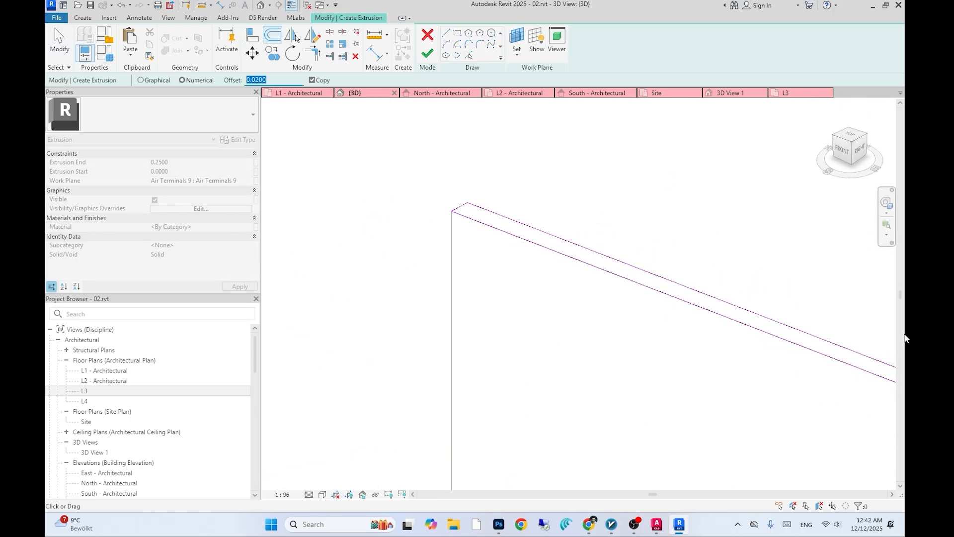
left_click(511, 220)
scroll(517, 224, "down", 4)
mouse_move(502, 298)
middle_mouse_down("shift")
mouse_move(558, 285)
mouse_move(596, 304)
middle_mouse_up("shift")
left_click(653, 307)
middle_click_drag(656, 318, 526, 209)
left_click(576, 364)
scroll(576, 347, "down", 3)
left_click(427, 54)
- Set the rim extrusion's end to 0.02 and finish the in-place model
left_click(194, 162)
type("0.02")
scroll(565, 317, "down", 5)
middle_click_drag(564, 318, 648, 152, "shift")
left_click(602, 40)
middle_click_drag(572, 259, 601, 377, "shift")
left_click(91, 18)
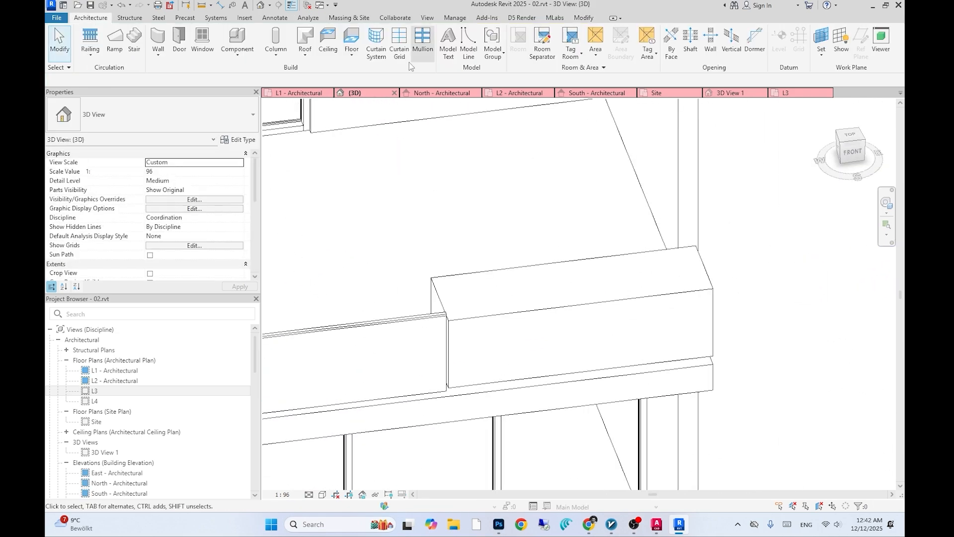
left_click(238, 54)
left_click(256, 89)
left_click(612, 40)
left_click(447, 320)
left_click(132, 40)
left_click(527, 55)
scroll(474, 299, "up", 2)
left_click(477, 331)
left_click(409, 293)
left_click(462, 255)
scroll(467, 256, "down", 2)
middle_click_drag(487, 254, 361, 285)
left_click(611, 280)
key("o")
key("f")
scroll(342, 339, "up", 3)
middle_click_drag(342, 339, 399, 298)
left_click(427, 35)
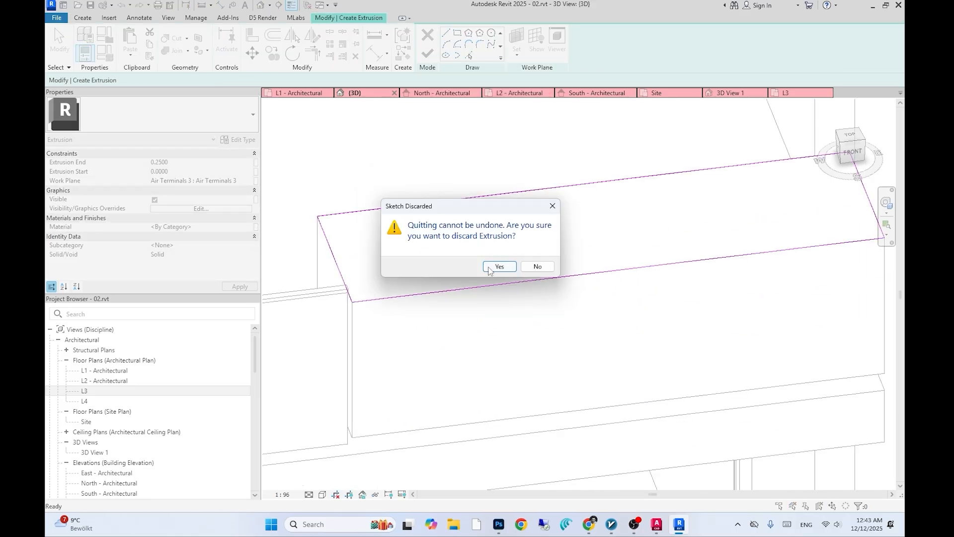
left_click(498, 266)
scroll(542, 338, "down", 4)
left_click(427, 40)
left_click(536, 266)
- Edit the planter's extrusion sketch, offset its outline 0.01 inward to hollow it, and finish the model
left_click(448, 39)
double_click(512, 319)
double_click(512, 319)
middle_click_drag(468, 284, 467, 261, "shift")
key("o")
key("f")
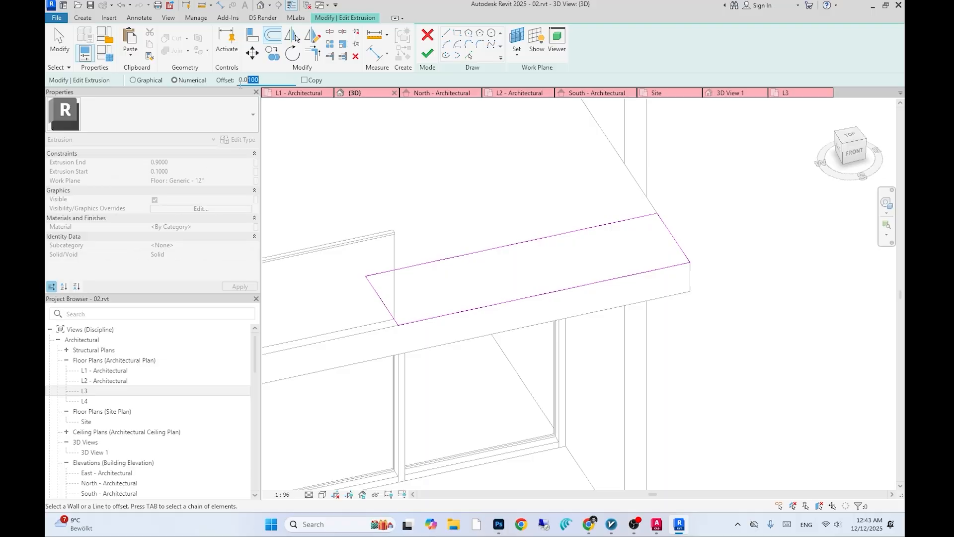
left_click(676, 234)
key("Escape")
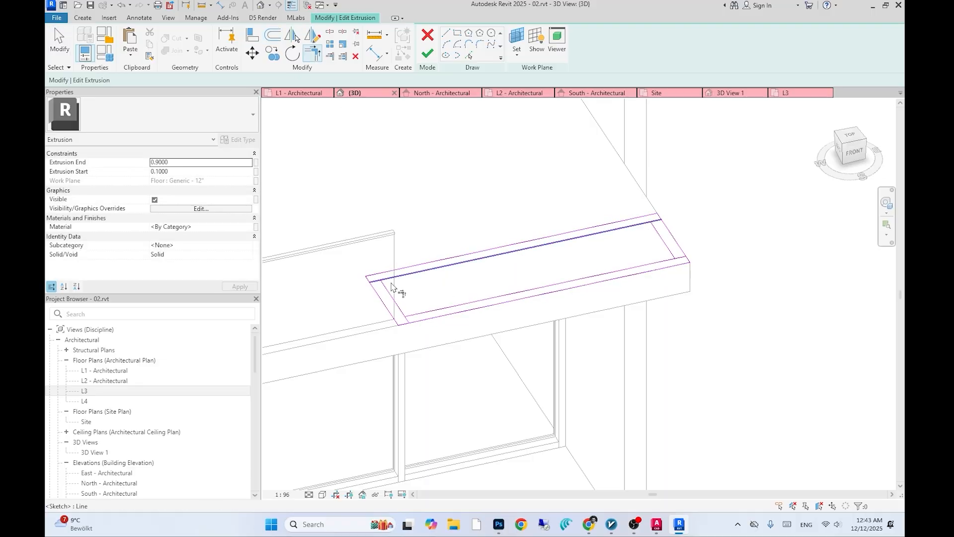
left_click(667, 251)
left_click(427, 53)
left_click(660, 43)
- Create another in-place model and start an extrusion on the planter's top face
scroll(575, 273, "down", 2)
scroll(481, 188, "up", 2)
left_click(91, 18)
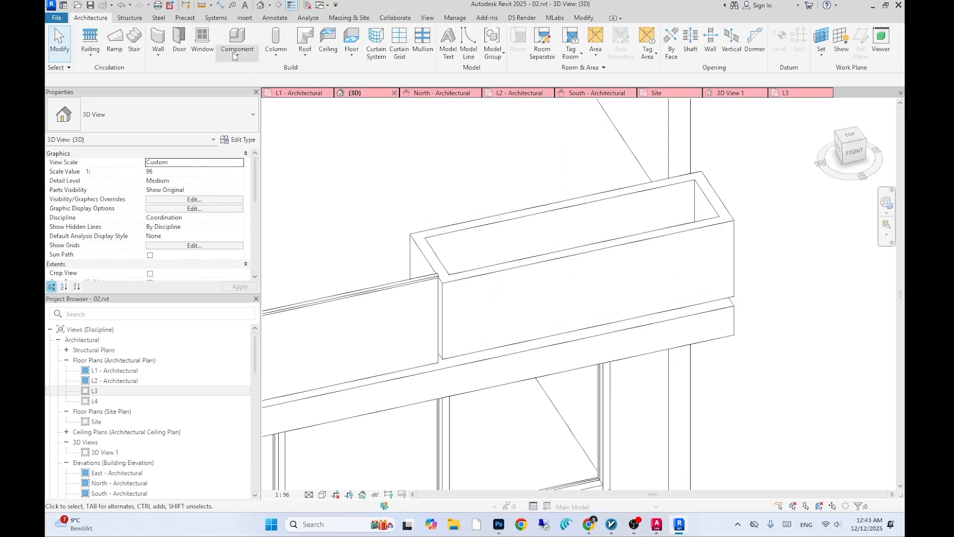
left_click(237, 53)
left_click(248, 86)
left_click(590, 52)
left_click(447, 320)
left_click(433, 249)
left_click(83, 18)
left_click(131, 41)
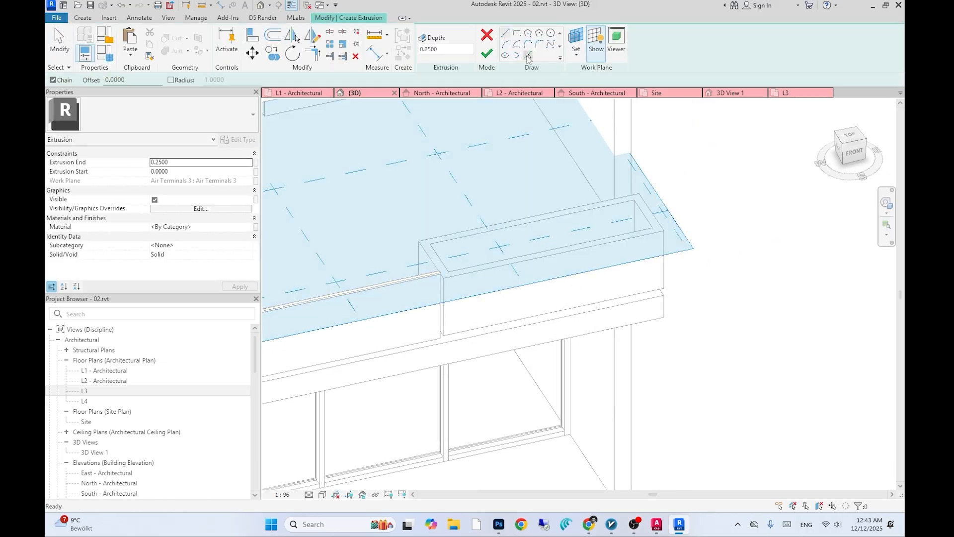
- Pick the planter's top edges, offset them 0.02 into a rim outline, and finish the 0.02-deep extrusion and model
left_click(528, 55)
scroll(473, 190, "up", 3)
left_click(433, 248)
left_click(735, 226)
left_click(685, 250)
left_click(611, 217)
left_click(418, 282)
left_click(272, 36)
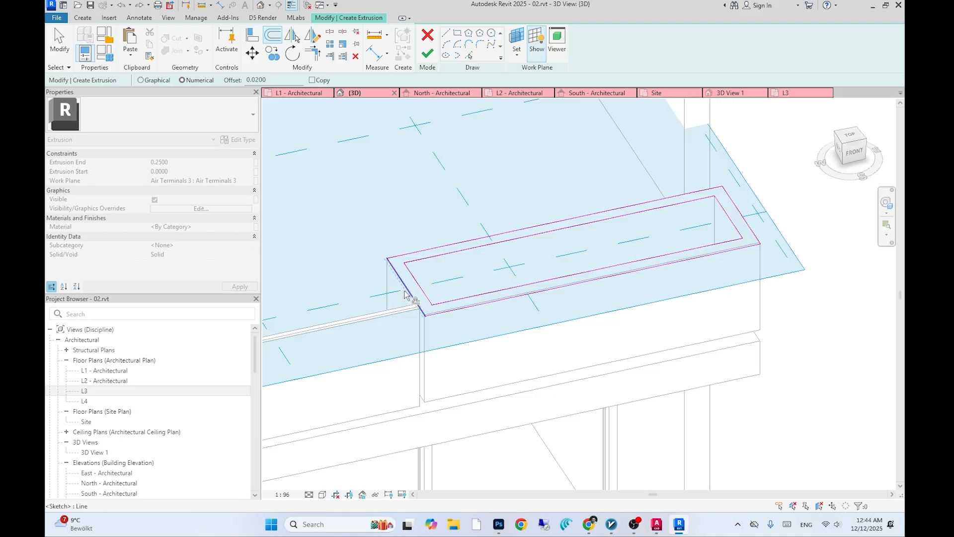
left_click(428, 53)
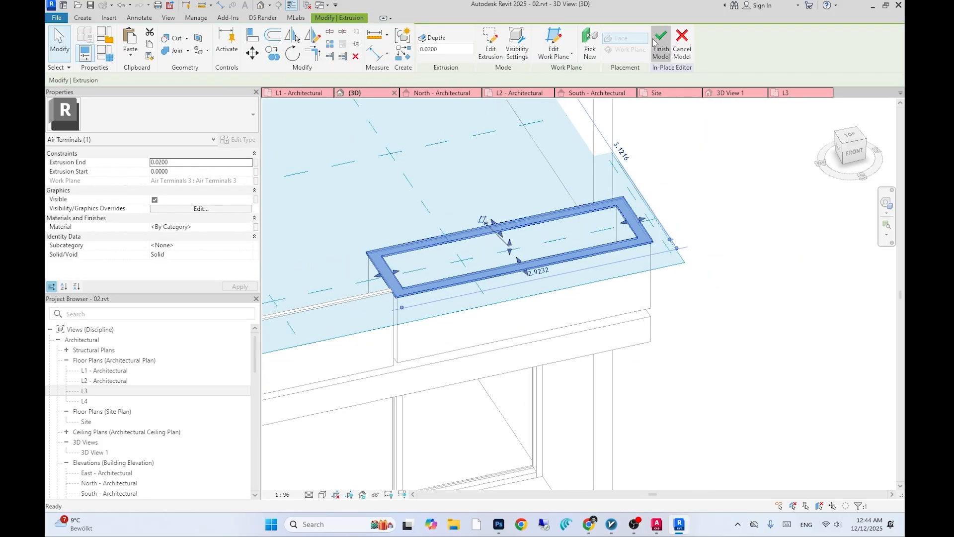
left_click(661, 46)
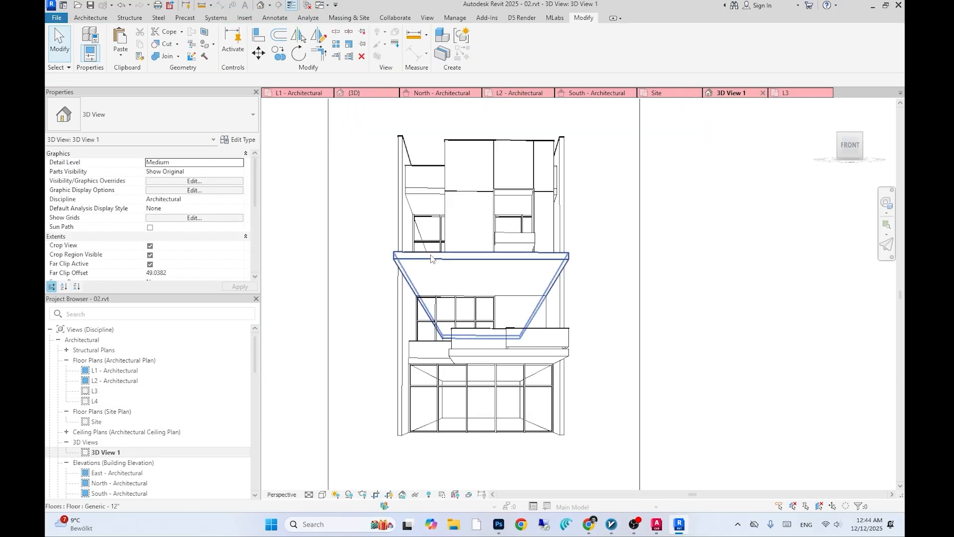
- Edit the upper planter box in place, set its extrusion depth to 0.5, and finish the model
double_click(430, 258)
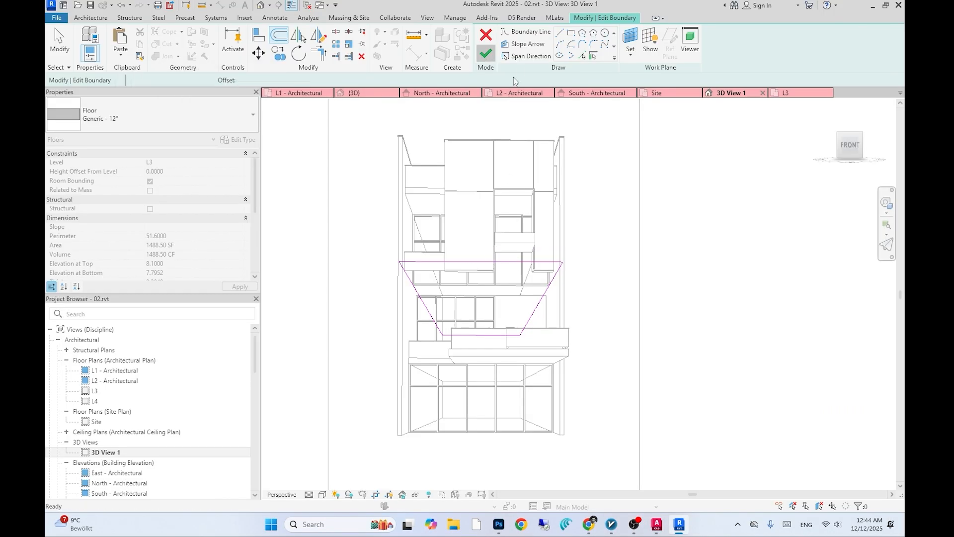
left_click(486, 53)
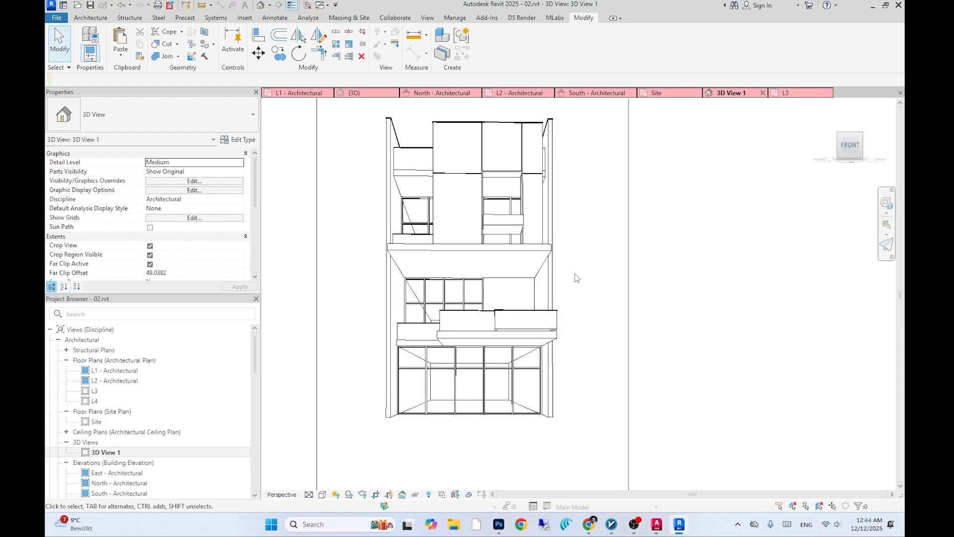
left_click(497, 203)
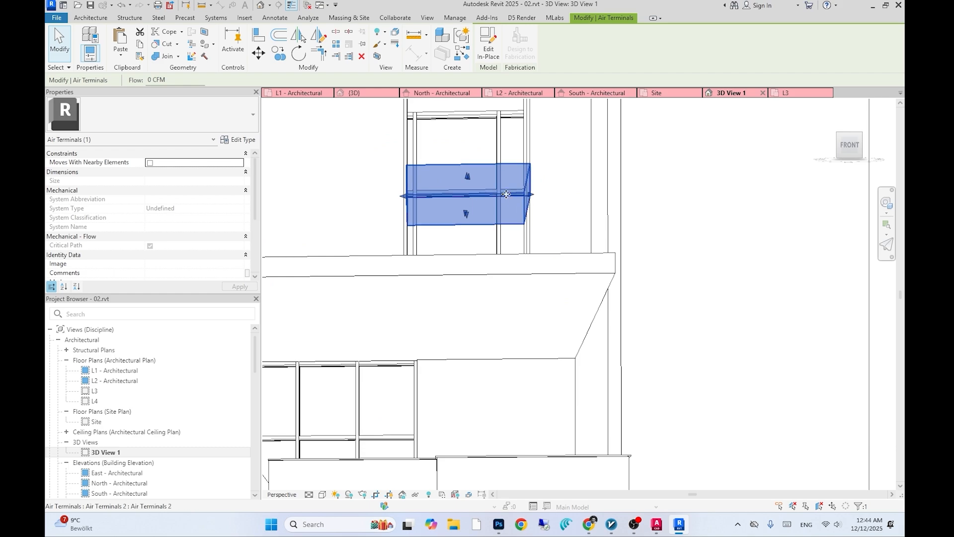
left_click(488, 43)
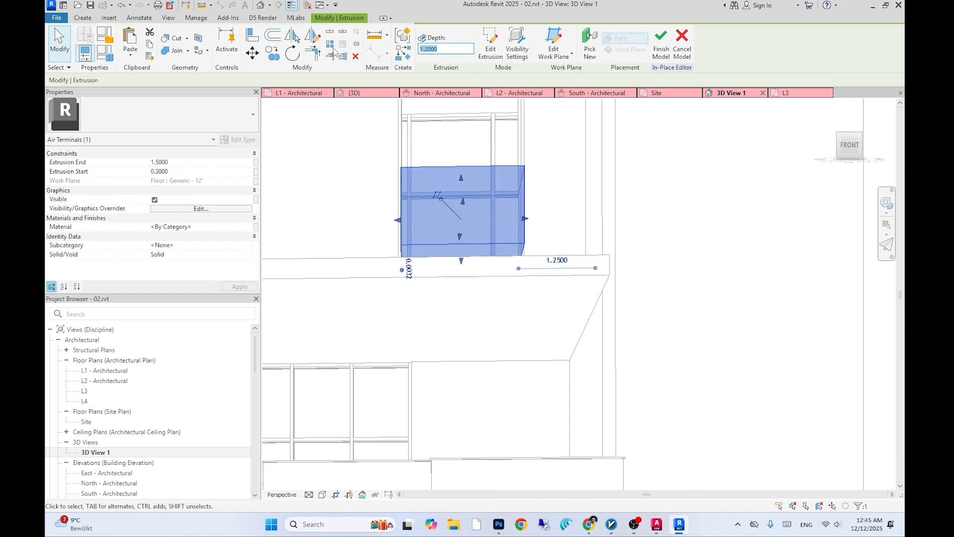
double_click(439, 48)
type("0.5")
key("Return")
left_click(661, 44)
- Compare the model's front view with the AutoCAD reference image of the facade
scroll(647, 244, "down", 9)
middle_click_drag(639, 245, 614, 245)
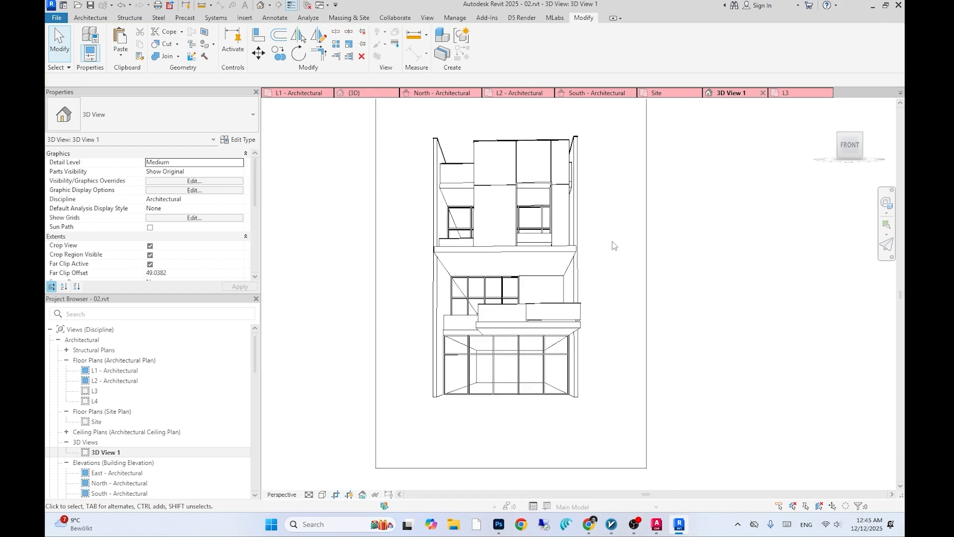
key("alt+Tab")
key("alt+Tab")
key("alt+Tab")
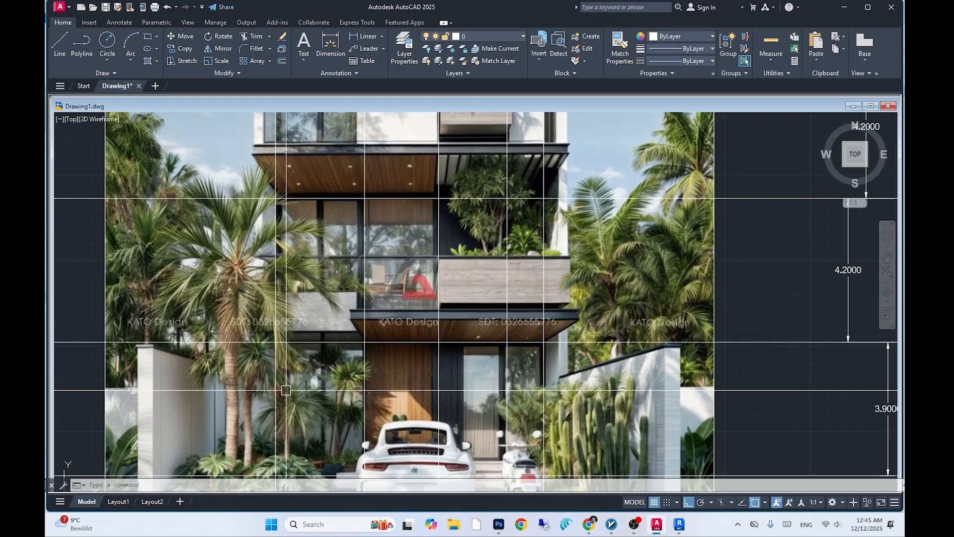
middle_click_drag(293, 387, 300, 378)
key("alt+Tab")
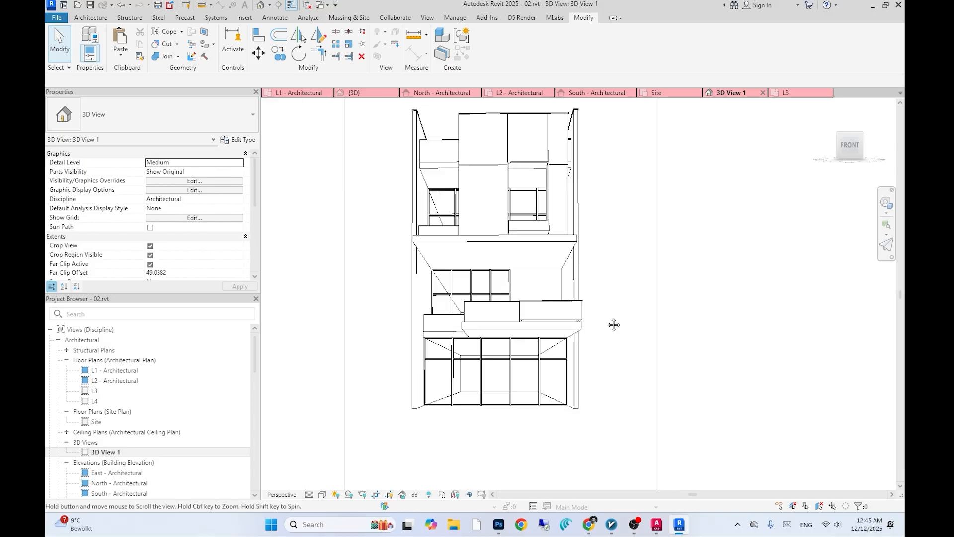
scroll(564, 320, "up", 2)
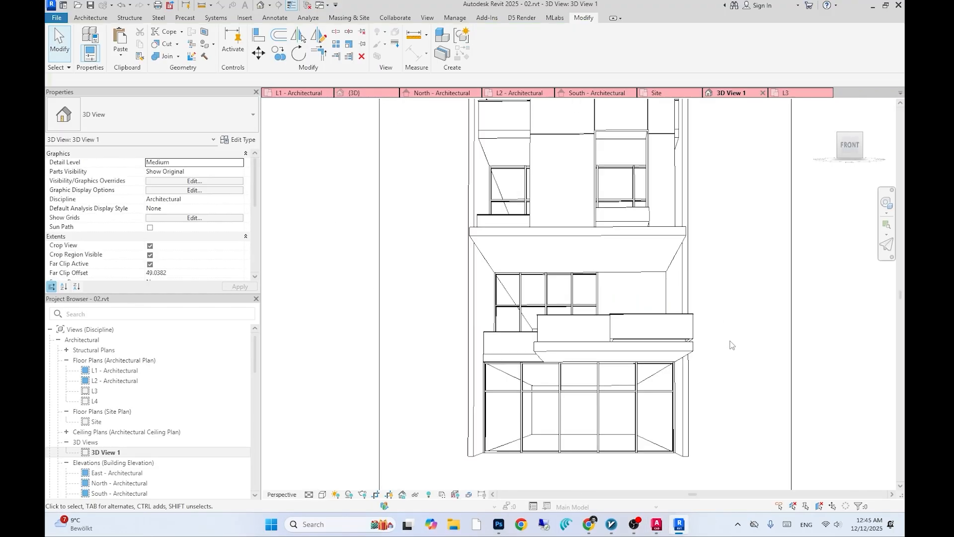
scroll(627, 343, "up", 2)
scroll(627, 343, "up", 2)
left_click(628, 343)
key("alt+Tab")
key("alt+Tab")
- Edit the lower planters in place, dragging their top faces upward, and finish the edits
left_click(488, 43)
left_click(522, 319)
left_click_drag(540, 317, 539, 292)
left_click(773, 43)
scroll(574, 262, "down", 1)
left_click(377, 332)
scroll(378, 335, "up", 2)
left_click(487, 44)
left_click(369, 334)
left_click_drag(360, 317, 360, 295)
left_click(658, 42)
- Set the lower planter's extrusion depth to 1.12
scroll(784, 264, "down", 3)
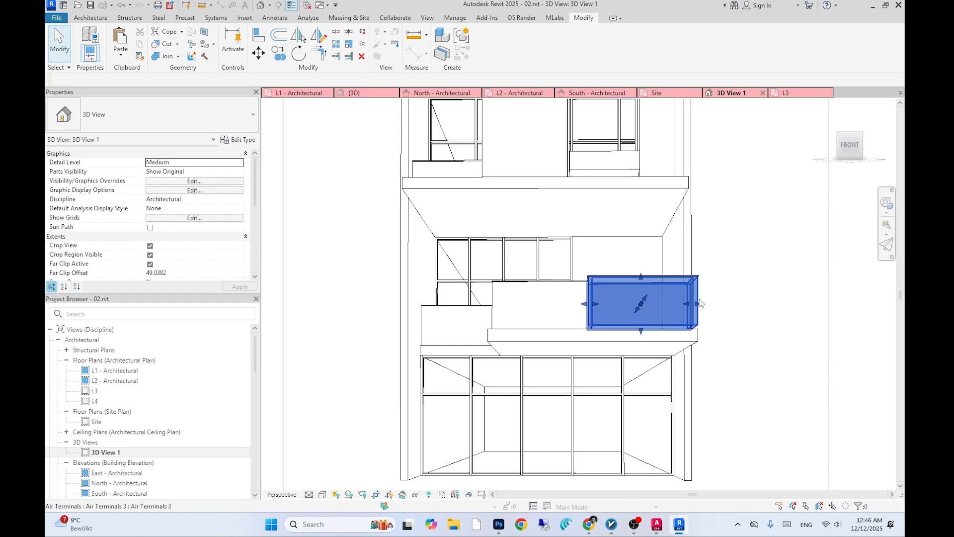
scroll(581, 132, "up", 3)
left_click(487, 44)
left_click(546, 318)
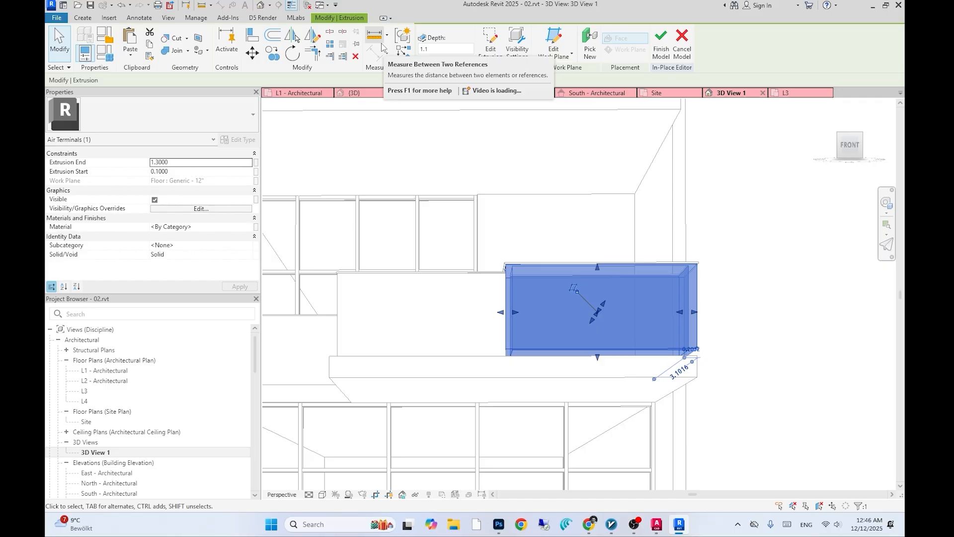
type("1.12")
key("Return")
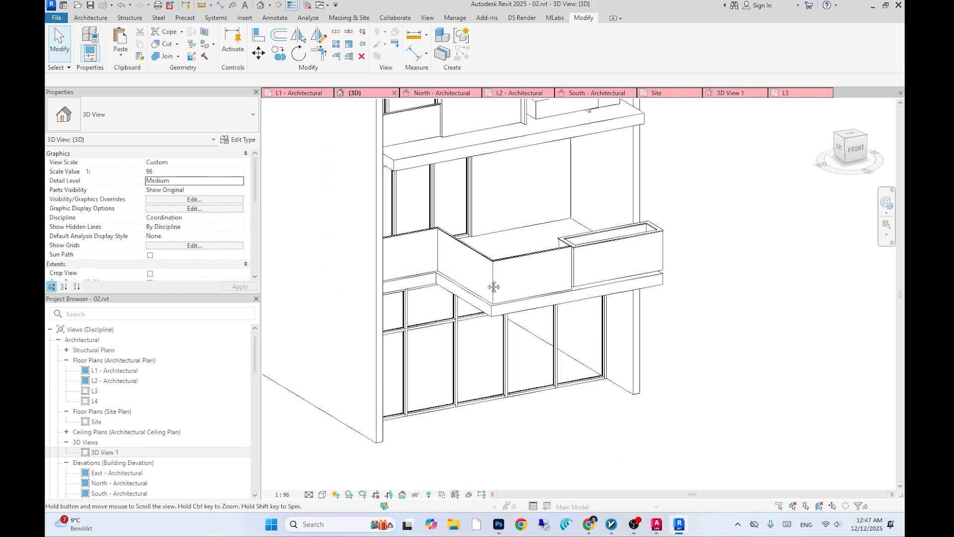
left_click(588, 15)
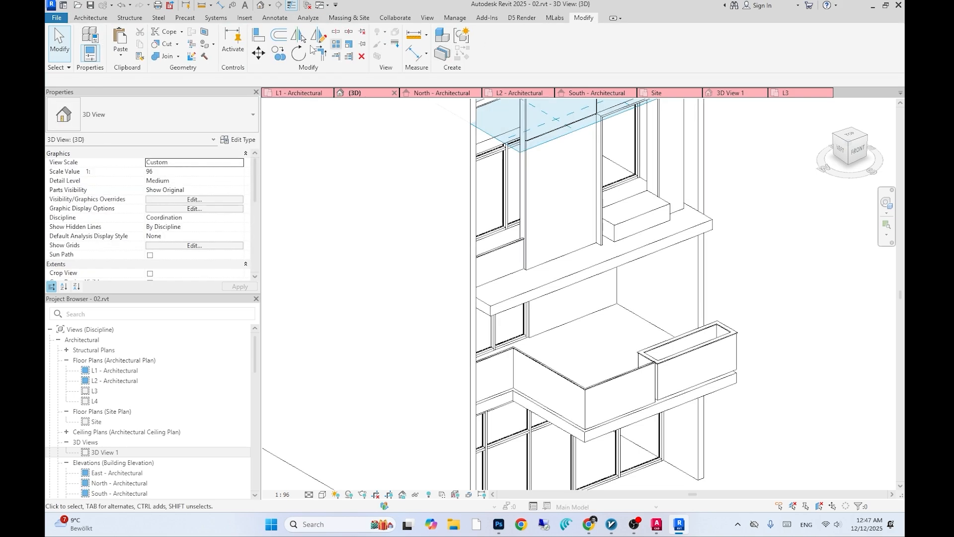
- Create a new in-place model and start a sweep, choosing to pick its path
left_click(89, 18)
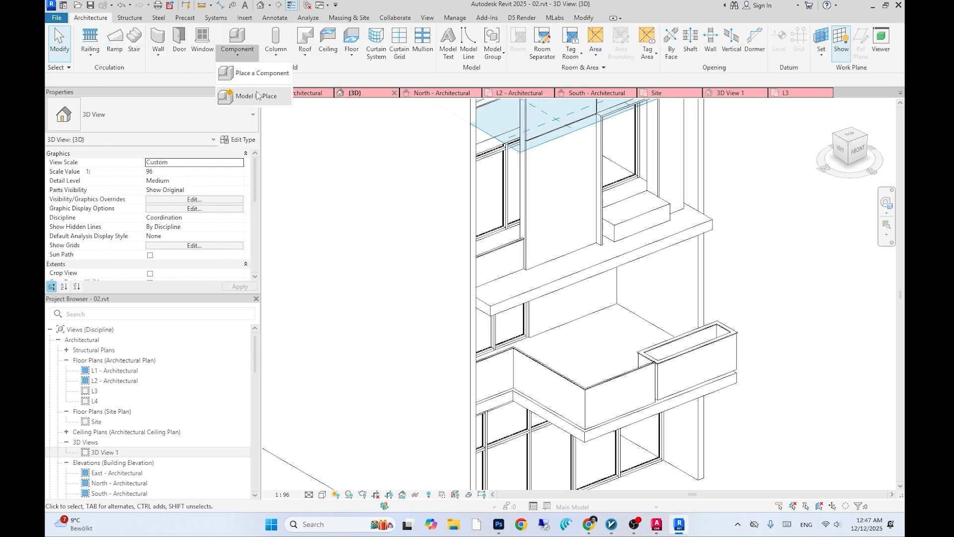
left_click(257, 95)
left_click(483, 366)
left_click(482, 273)
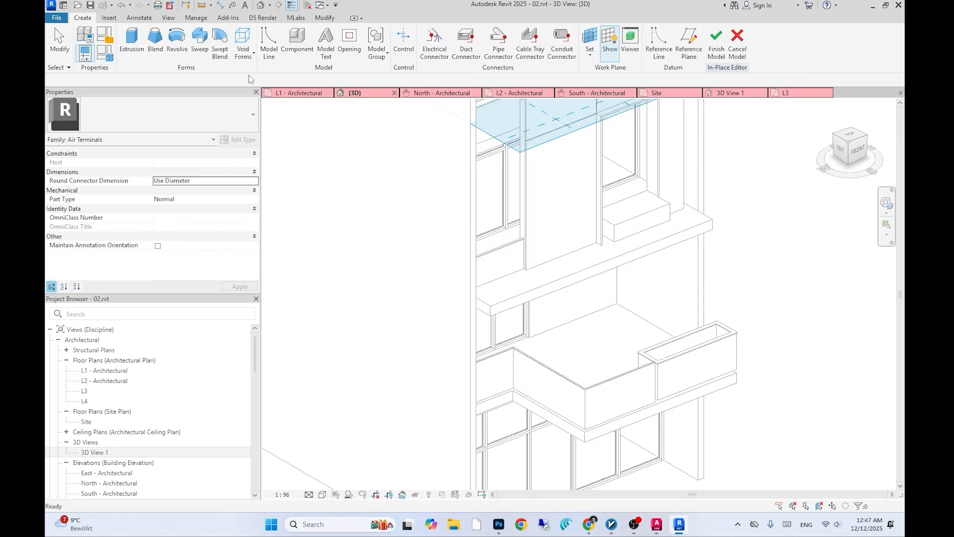
left_click(207, 58)
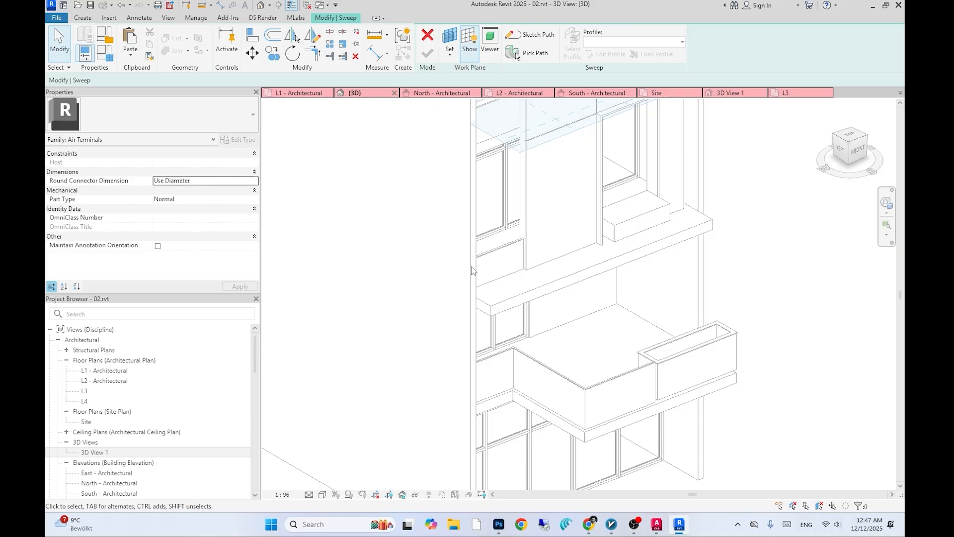
scroll(470, 271, "up", 2)
left_click(528, 53)
scroll(453, 331, "up", 2)
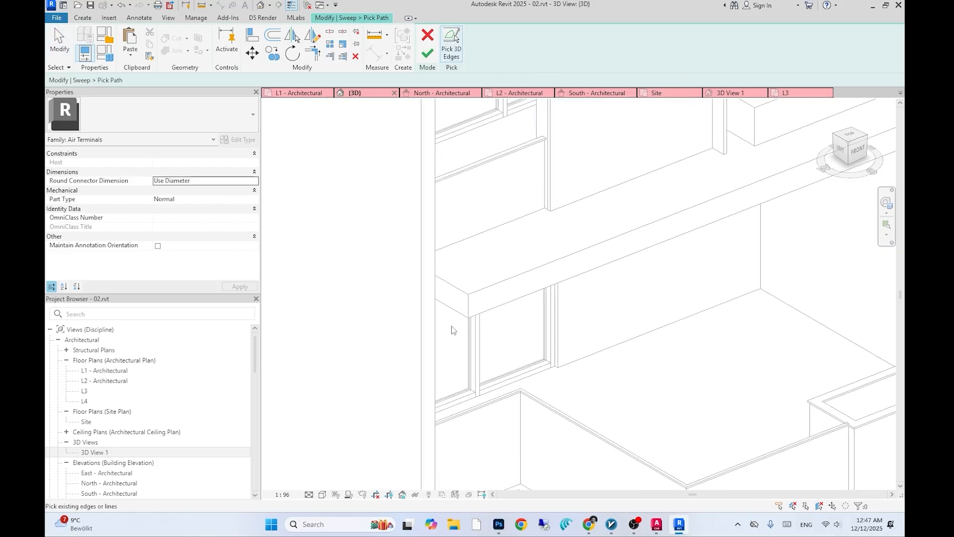
- Pick the projecting slab's edges as the sweep path, undoing a wrong pick
scroll(519, 315, "down", 4)
middle_click_drag(549, 324, 541, 345, "shift")
scroll(339, 326, "up", 4)
scroll(348, 323, "down", 3)
scroll(707, 327, "up", 2)
middle_click_drag(707, 328, 585, 335)
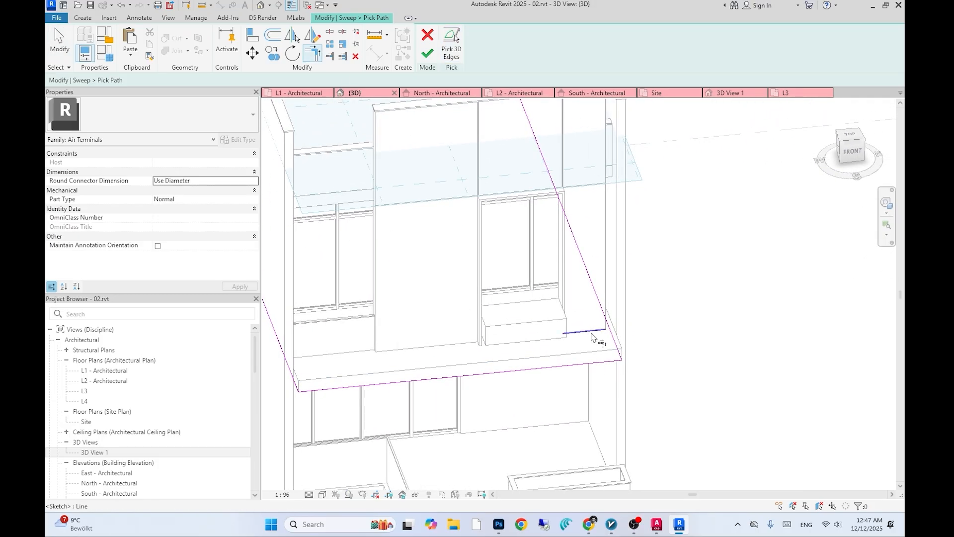
scroll(602, 344, "down", 2)
key("ctrl+z")
scroll(427, 367, "down", 3)
middle_click_drag(432, 369, 502, 376, "shift")
scroll(504, 376, "up", 2)
- Open the L2 plan and drag the sweep path's line ends to the wall corners
double_click(107, 371)
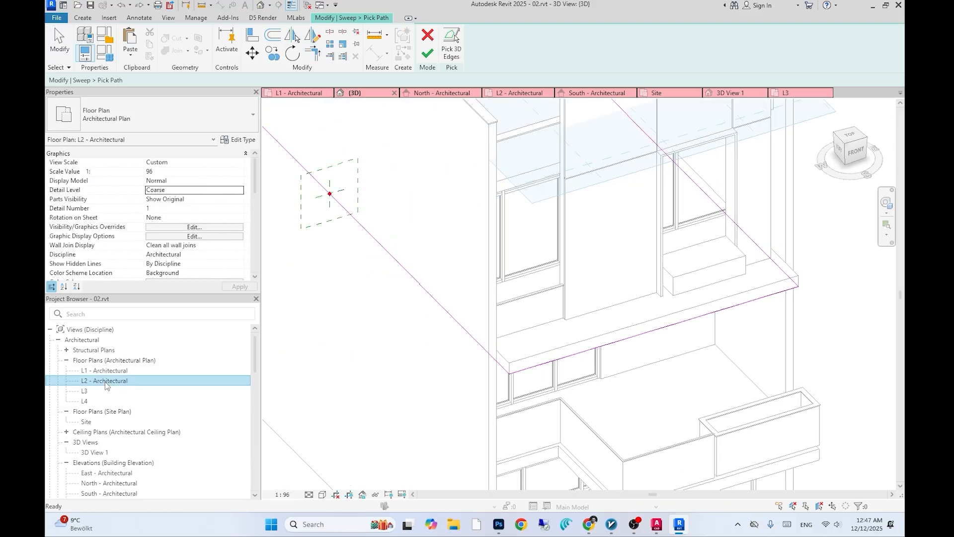
double_click(106, 381)
scroll(365, 360, "up", 3)
scroll(383, 372, "down", 4)
left_click(374, 235)
scroll(392, 261, "down", 3)
middle_click_drag(392, 261, 380, 335)
left_click_drag(366, 164, 366, 396)
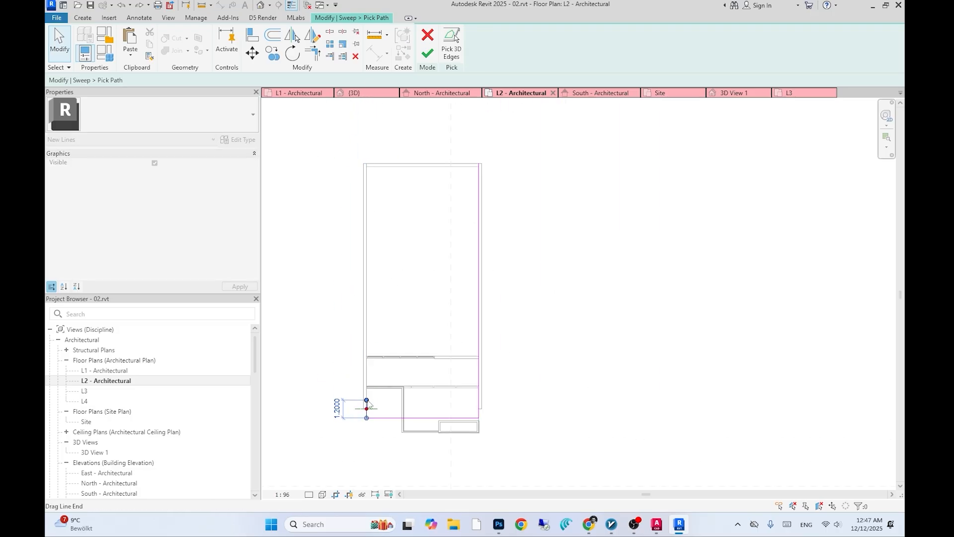
scroll(368, 405, "up", 5)
mouse_move(362, 346)
left_mouse_down()
mouse_move(363, 309)
mouse_move(362, 403)
left_mouse_up()
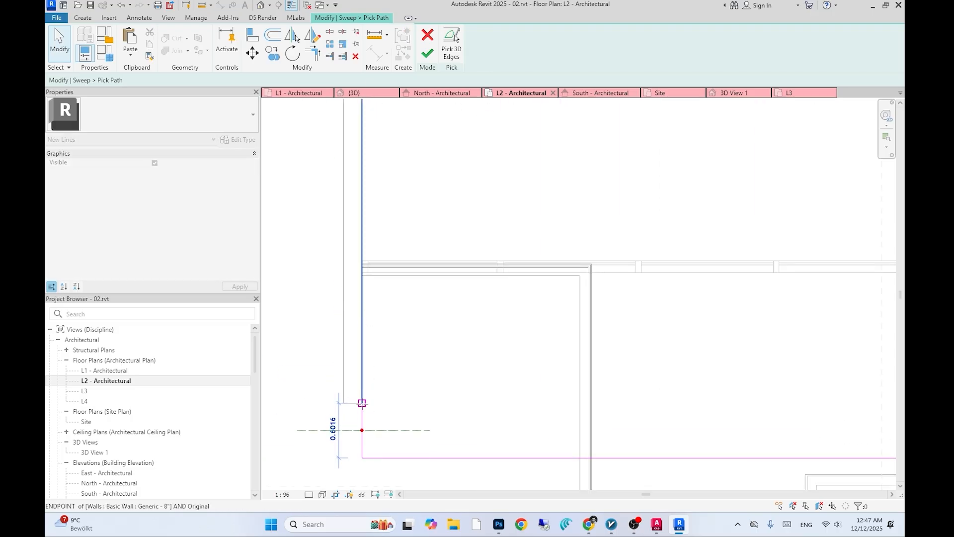
left_click(403, 399)
scroll(403, 400, "down", 3)
scroll(575, 392, "down", 2)
middle_click_drag(574, 392, 409, 393)
left_click(509, 310)
scroll(514, 312, "down", 2)
middle_click_drag(515, 312, 515, 387)
left_click_drag(505, 121, 505, 446)
scroll(507, 453, "up", 2)
left_click(527, 437)
middle_click_drag(514, 435, 519, 405)
- Return to the 3D view and finish the sweep path
left_click(354, 93)
scroll(397, 293, "down", 2)
middle_click_drag(408, 308, 449, 347, "shift")
scroll(508, 338, "up", 3)
scroll(509, 338, "up", 2)
middle_click_drag(508, 337, 465, 354)
left_click(426, 56)
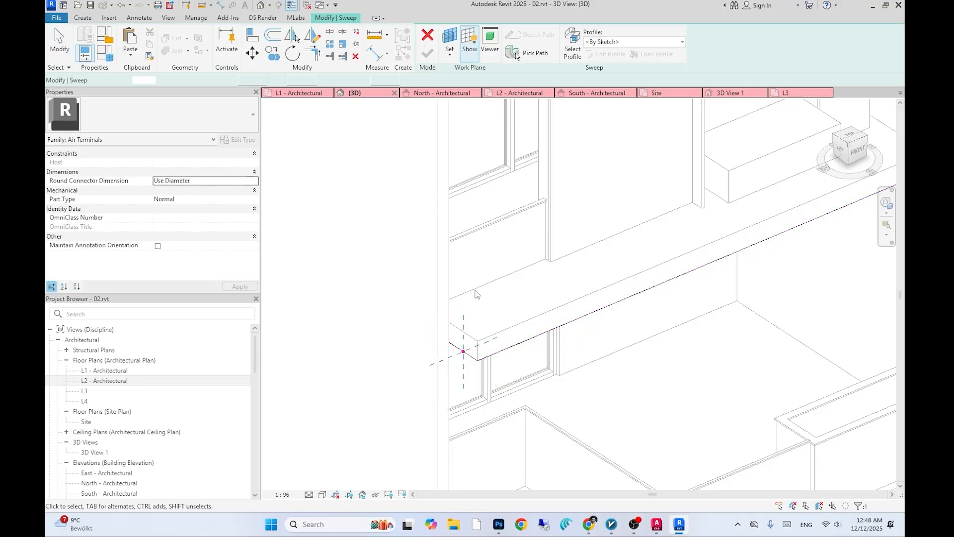
- Edit the sweep profile, sketching lines along the slab's end face
scroll(464, 305, "down", 2)
left_click(604, 57)
scroll(476, 344, "up", 4)
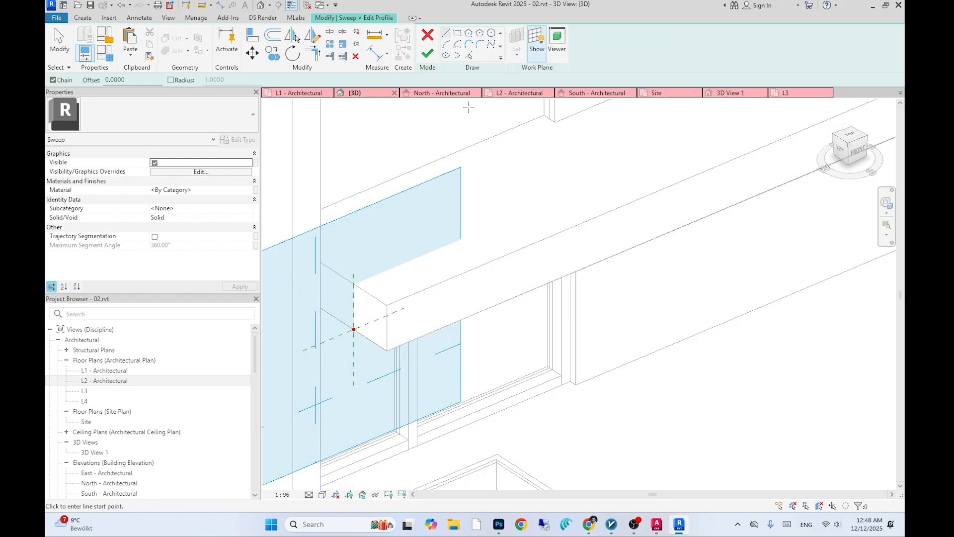
left_click(353, 329)
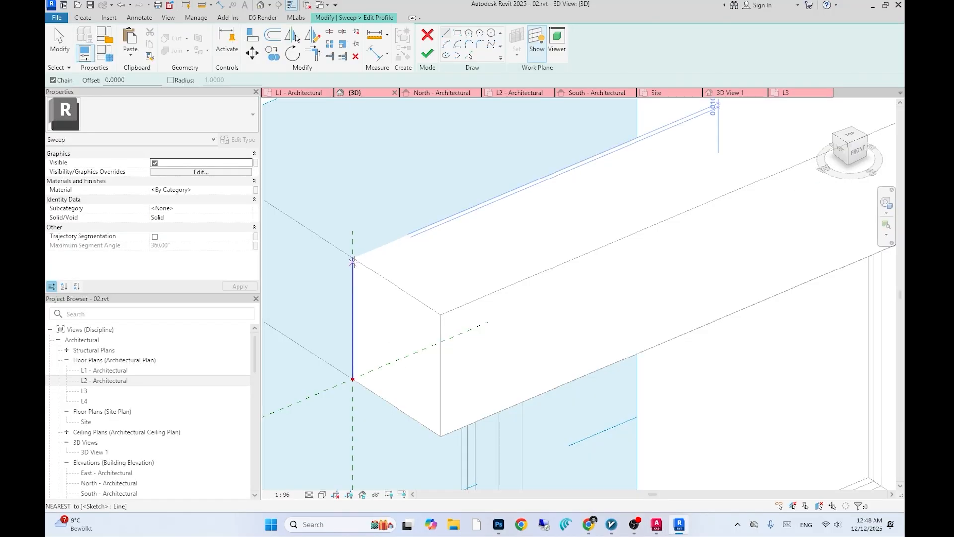
left_click(353, 261)
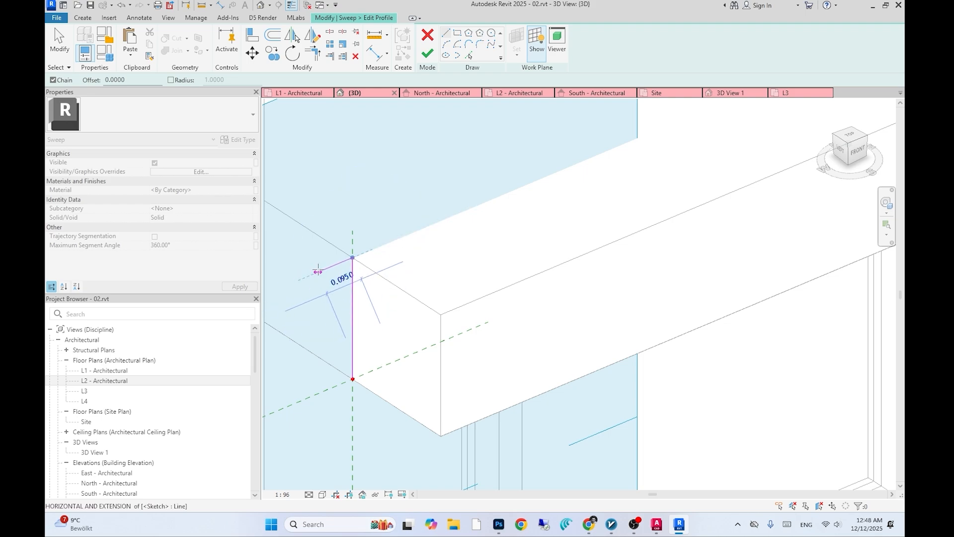
left_click(318, 271)
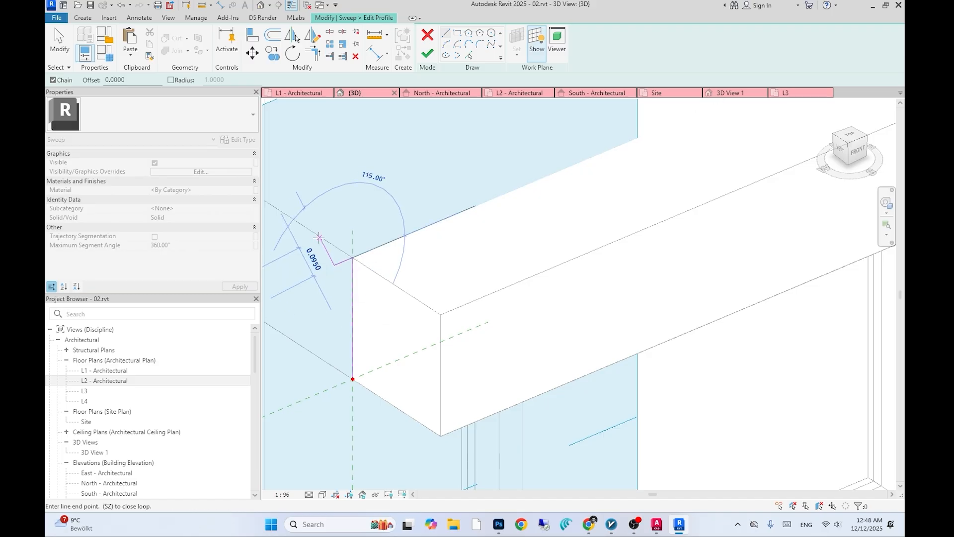
scroll(354, 347, "up", 2)
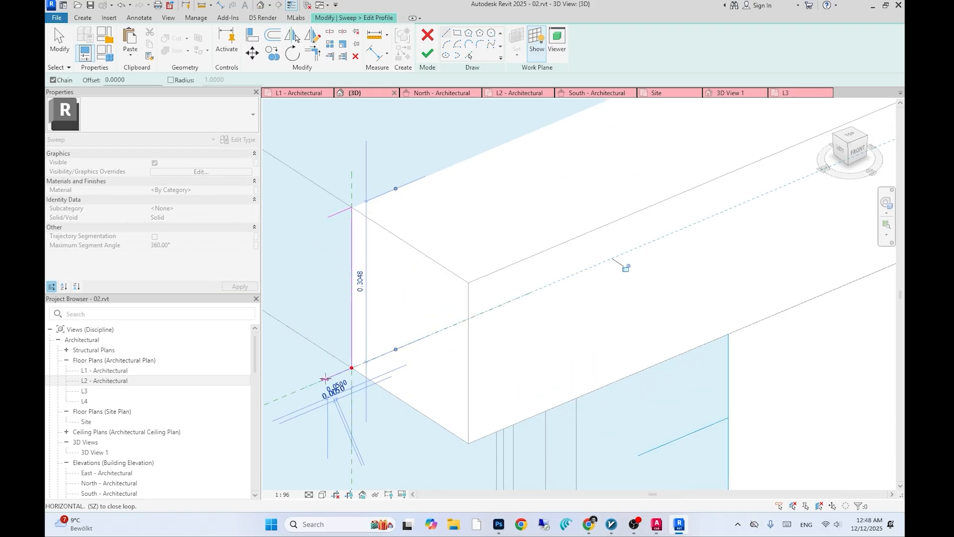
- Offset the profile's vertical line by 0.02 and sketch connecting lines to close the trim profile
left_click(273, 37)
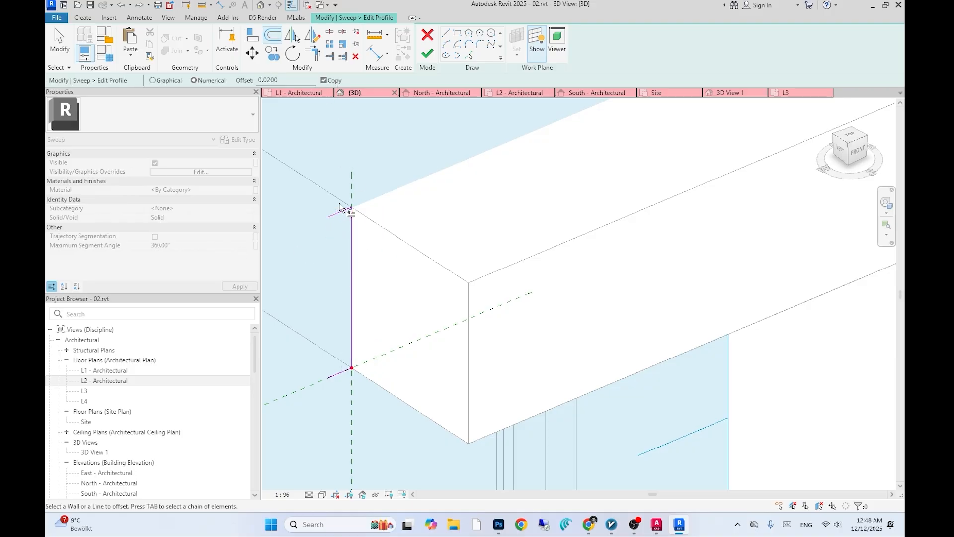
left_click(351, 327)
left_click(446, 33)
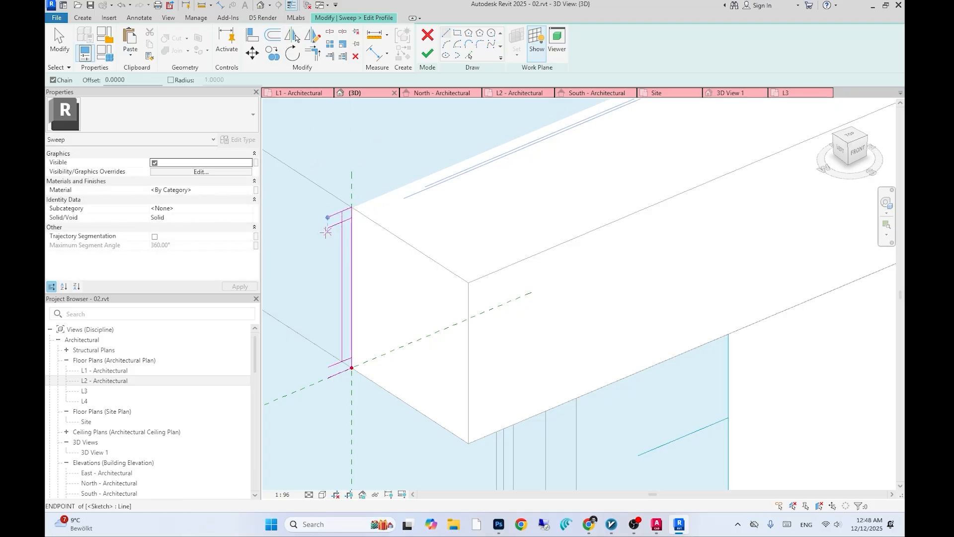
left_click(326, 228)
left_click(328, 217)
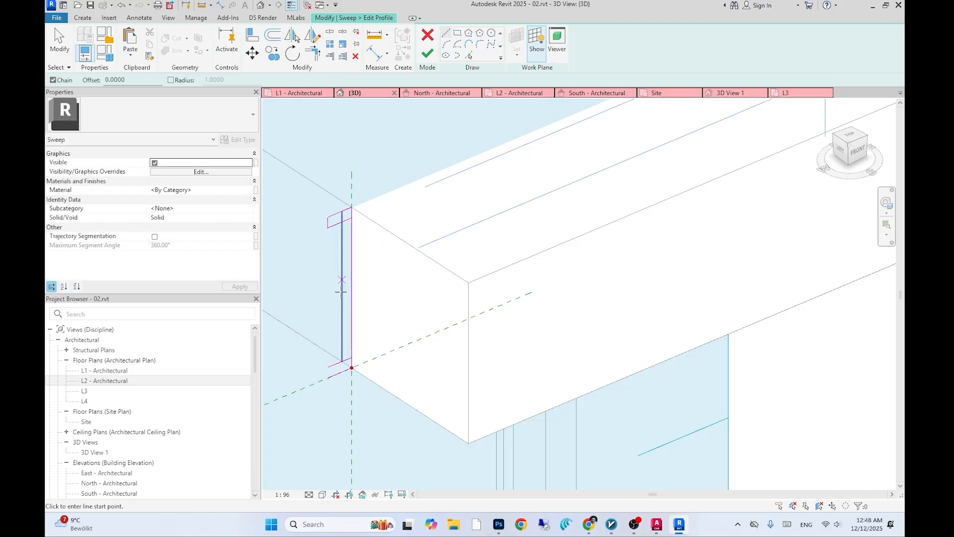
left_click(328, 368)
left_click(328, 377)
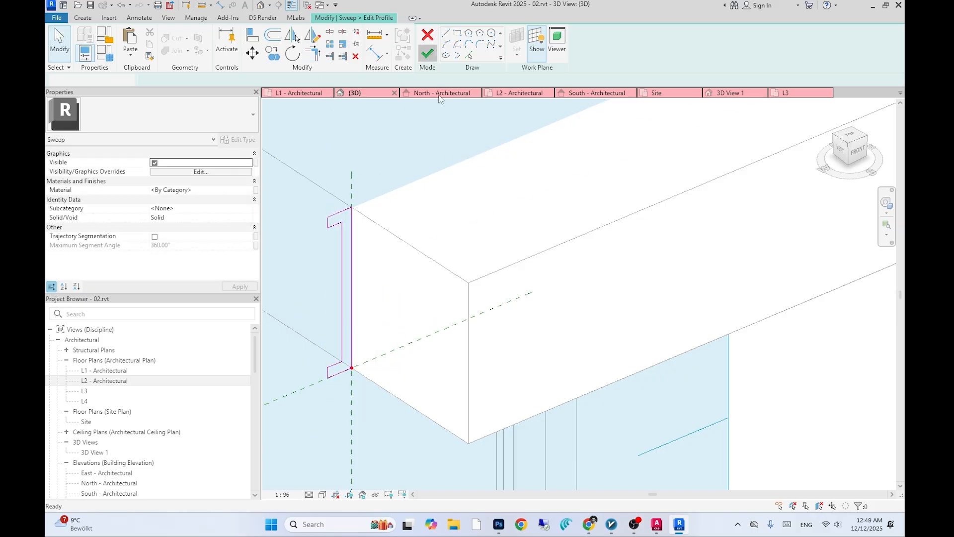
- Finish the trim profile and complete the sweep along the slab edges
scroll(413, 284, "down", 5)
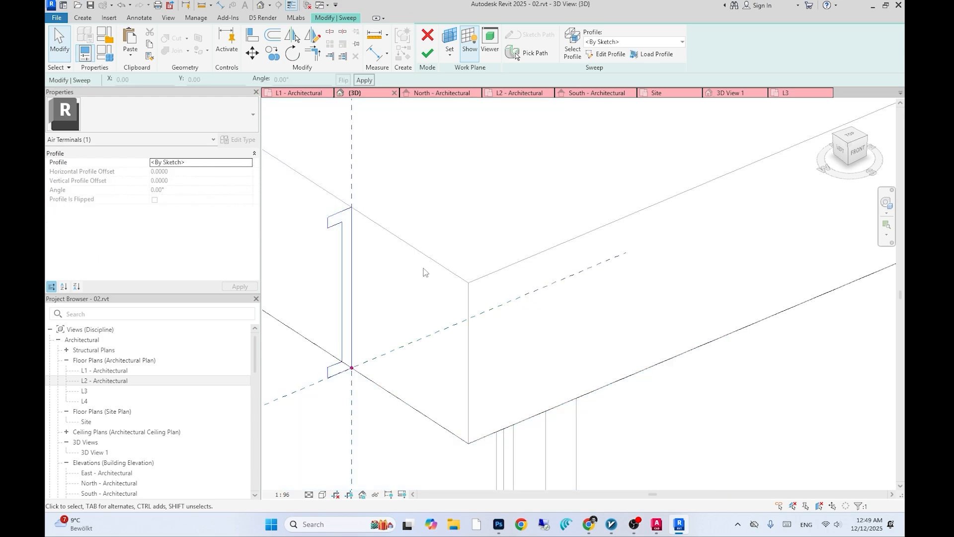
left_click(431, 54)
scroll(441, 290, "down", 5)
middle_click_drag(447, 290, 511, 277, "shift")
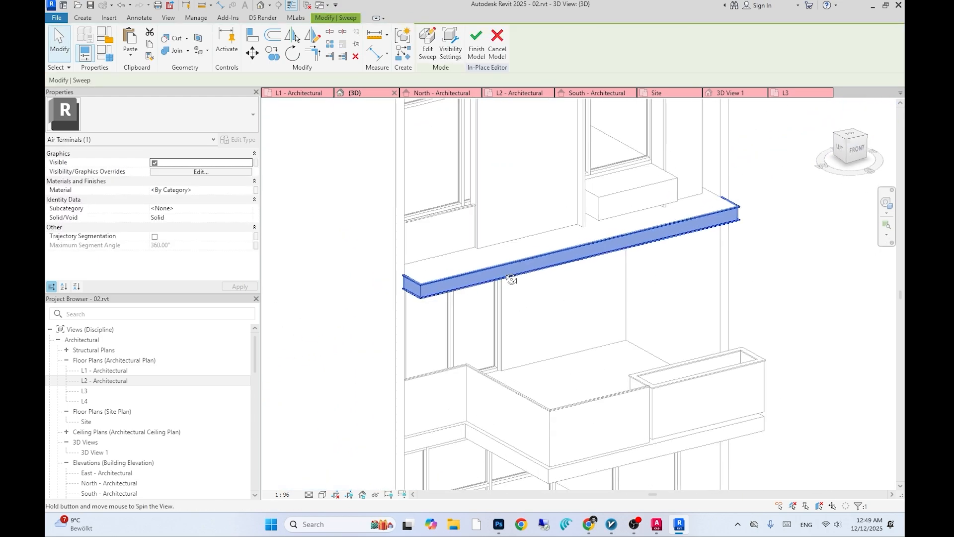
left_click(759, 250)
middle_click_drag(727, 300, 702, 204, "shift")
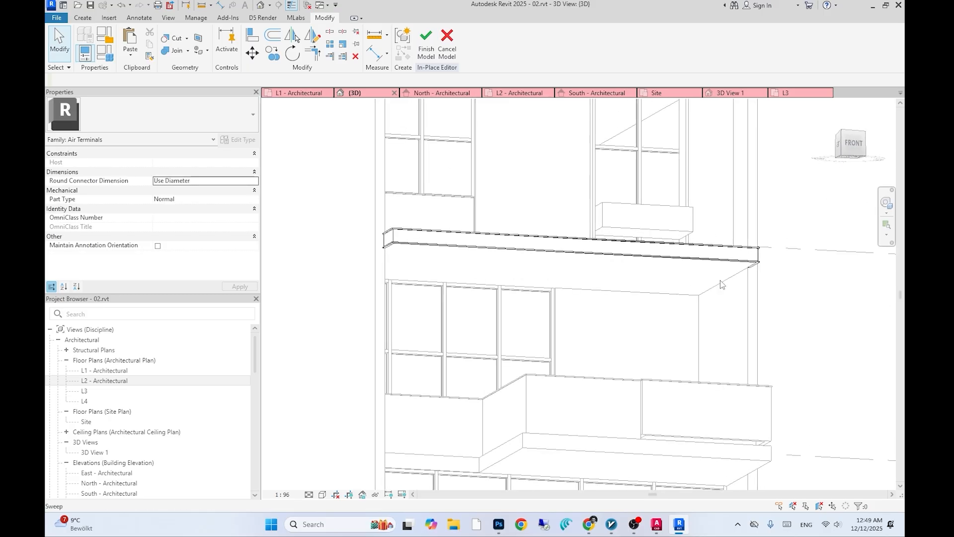
- Check the AutoCAD reference image and finish the in-place model
key("alt+Tab")
scroll(693, 344, "down", 3)
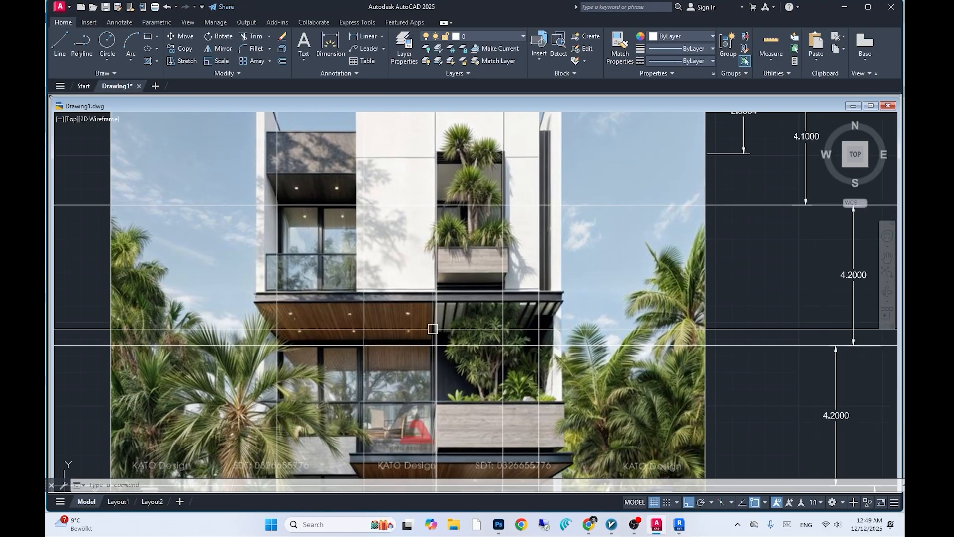
key("alt+Tab")
scroll(591, 221, "down", 2)
left_click(425, 40)
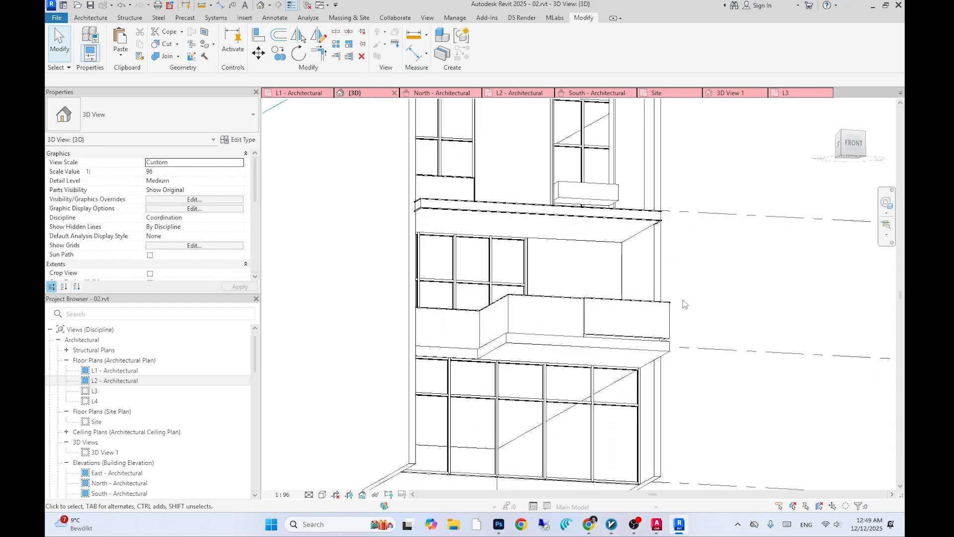
- Orbit around the L2 slab and planters and compare them with the reference image
middle_click_drag(719, 305, 717, 397, "shift")
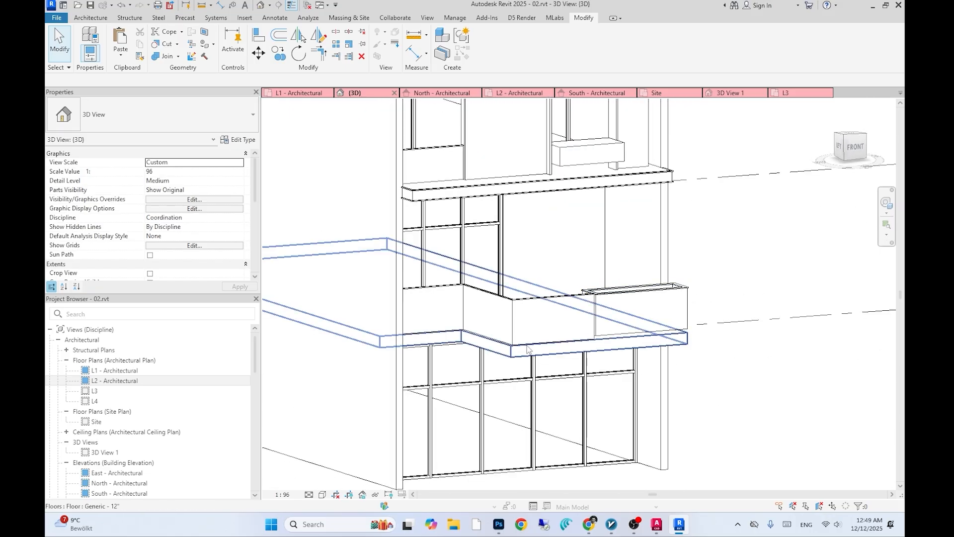
left_click(525, 360)
scroll(525, 360, "up", 3)
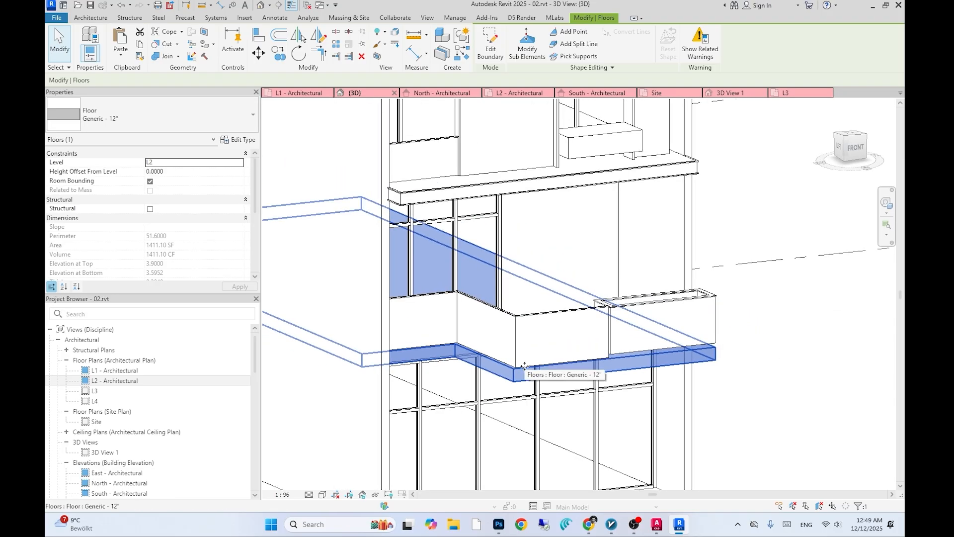
key("alt+Tab")
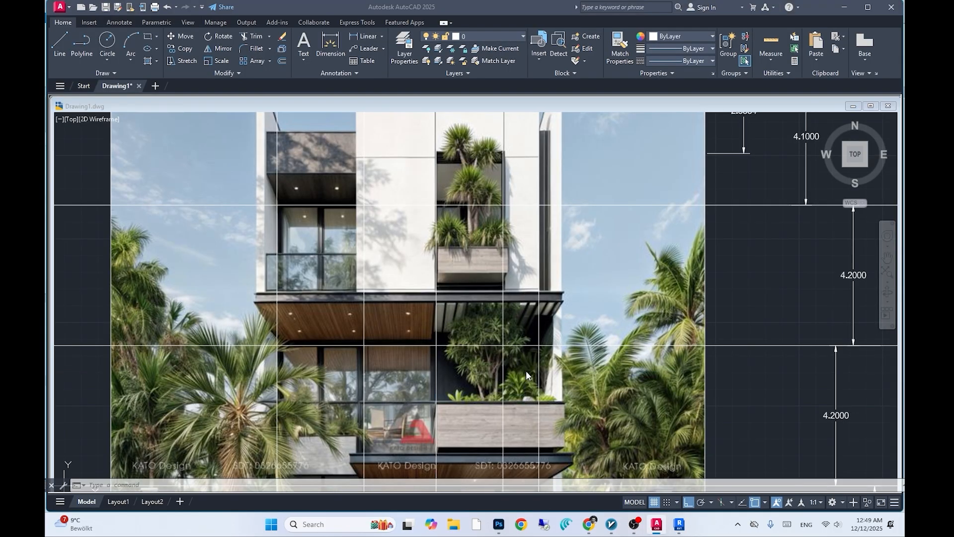
key("alt+Tab")
middle_click_drag(527, 370, 527, 372, "shift")
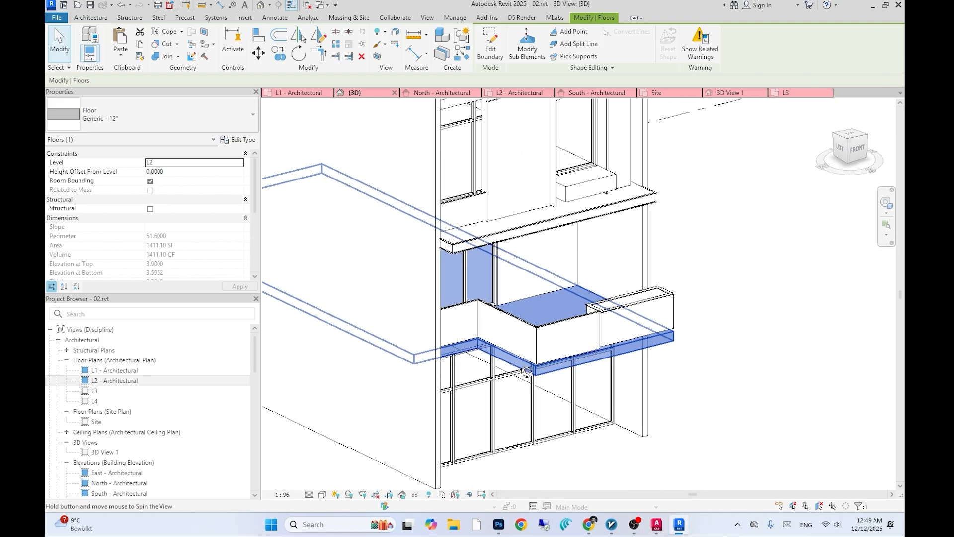
scroll(520, 366, "down", 2)
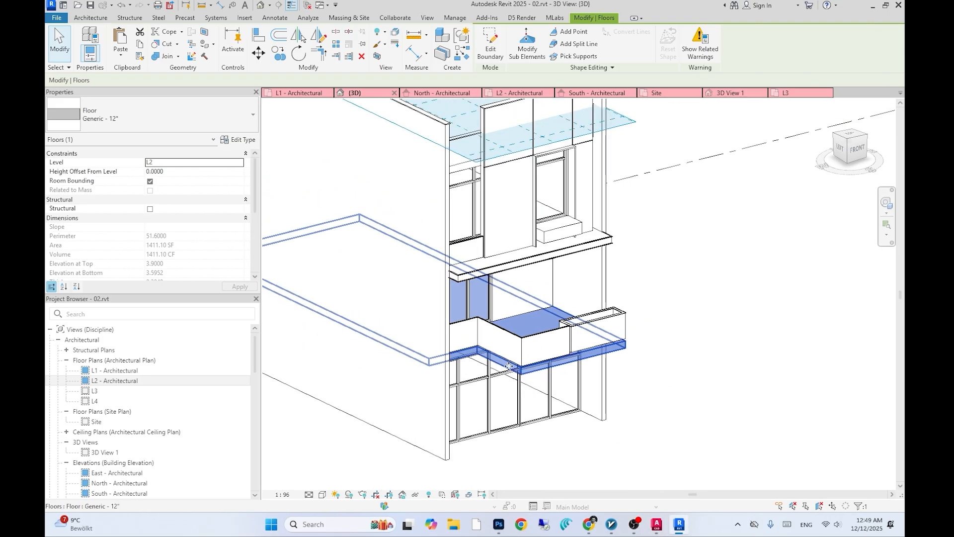
middle_click_drag(511, 377, 307, 370, "shift")
key("alt+Tab")
middle_click_drag(436, 399, 435, 303)
middle_click_drag(476, 328, 465, 295)
mouse_move(530, 422)
middle_mouse_down()
mouse_move(526, 415)
mouse_move(546, 407)
mouse_move(552, 415)
mouse_move(594, 355)
middle_mouse_up()
scroll(547, 386, "down", 4)
scroll(542, 392, "up", 2)
- Compare the reference image's lower storeys with the model's storefront and projecting slab
key("alt+Tab")
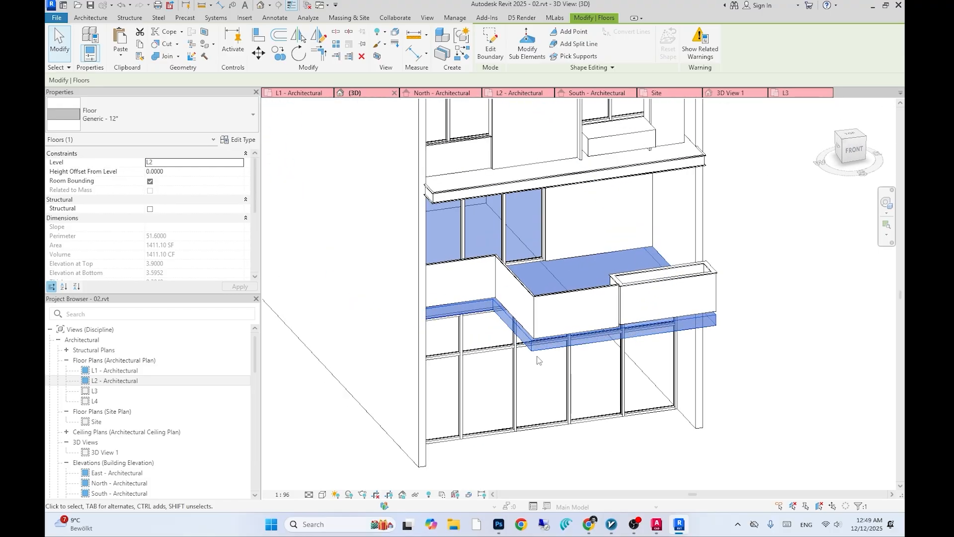
key("alt+Tab")
scroll(495, 391, "up", 5)
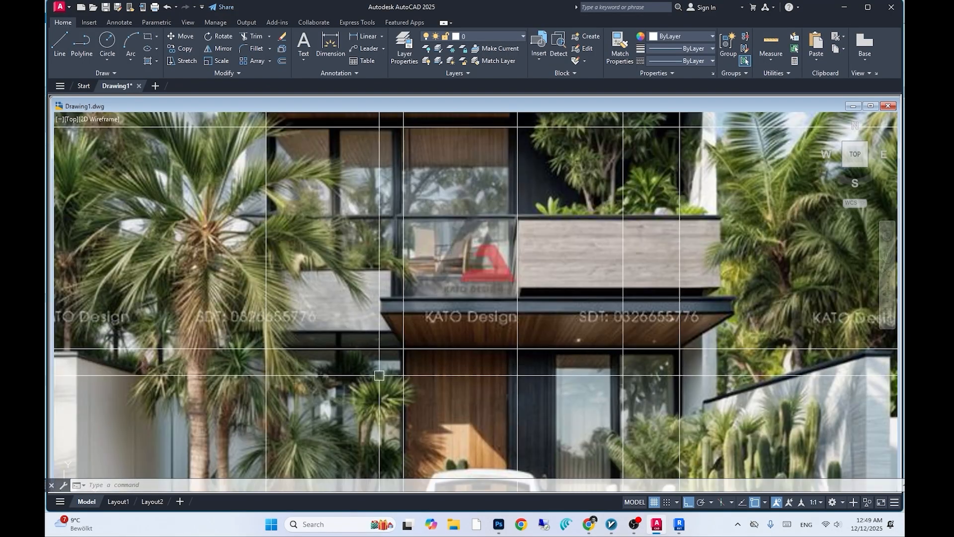
middle_click_drag(379, 376, 391, 381)
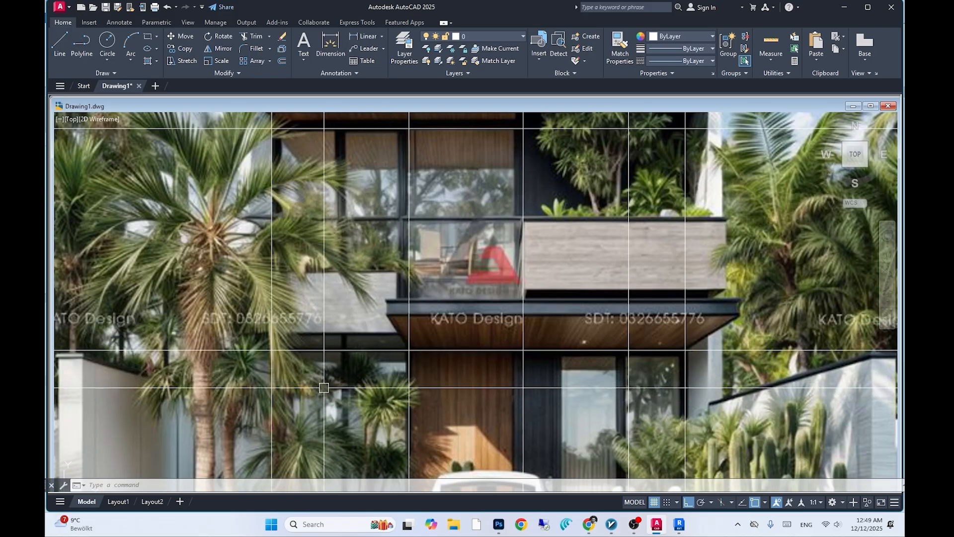
scroll(324, 387, "down", 2)
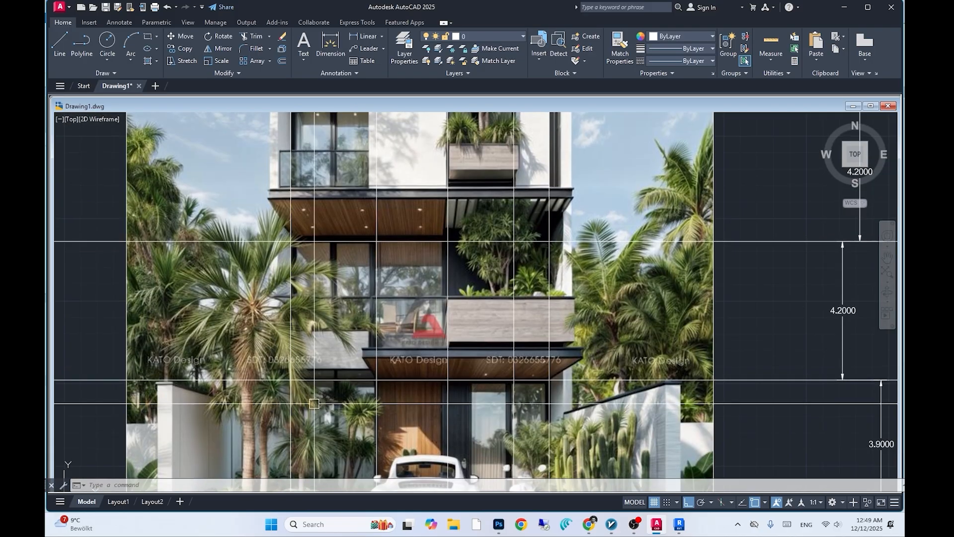
key("alt+Tab")
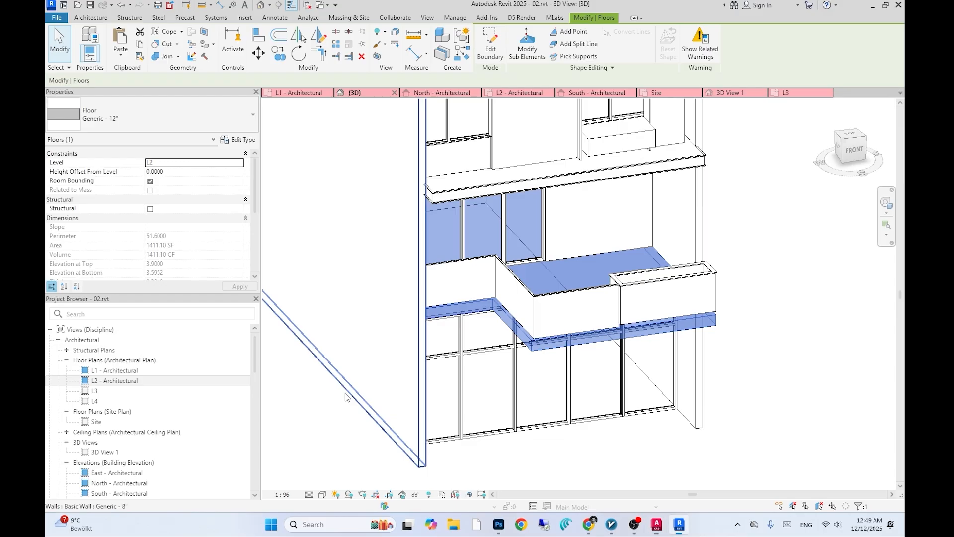
middle_click_drag(373, 381, 368, 383, "shift")
key("alt+Tab")
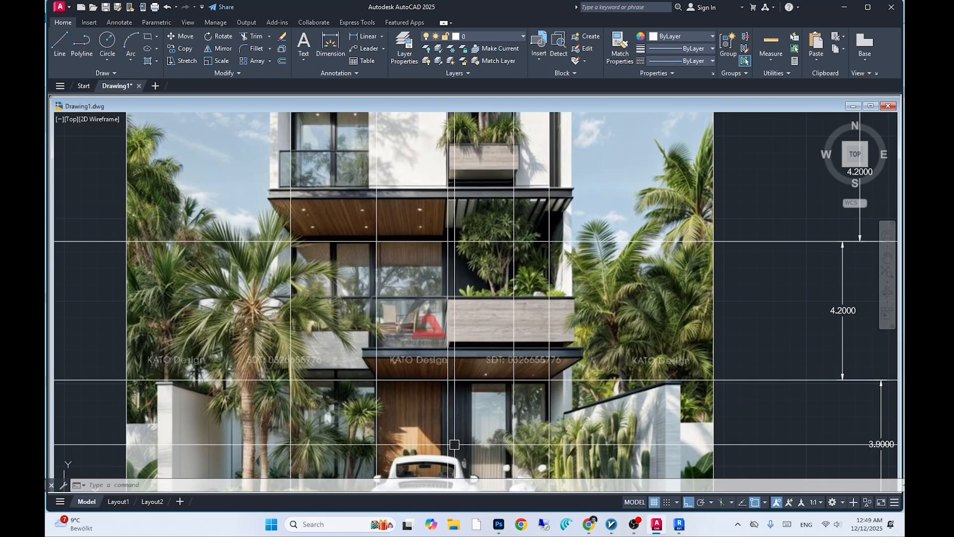
key("alt+Tab")
middle_click_drag(443, 385, 441, 383, "shift")
key("Escape")
scroll(442, 380, "up", 3)
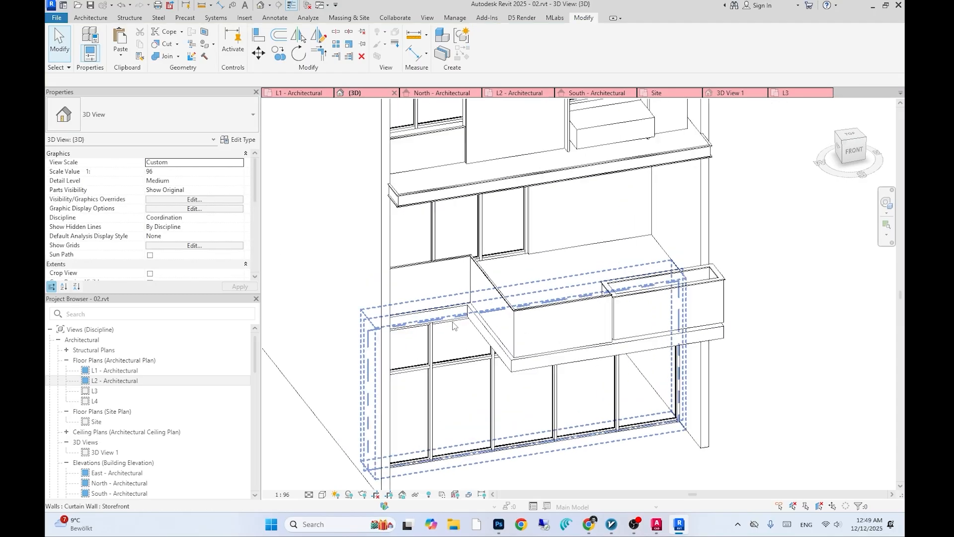
left_click(454, 329)
mouse_move(454, 329)
middle_mouse_down()
mouse_move(446, 367)
mouse_move(406, 329)
mouse_move(455, 344)
middle_mouse_up()
key("Escape")
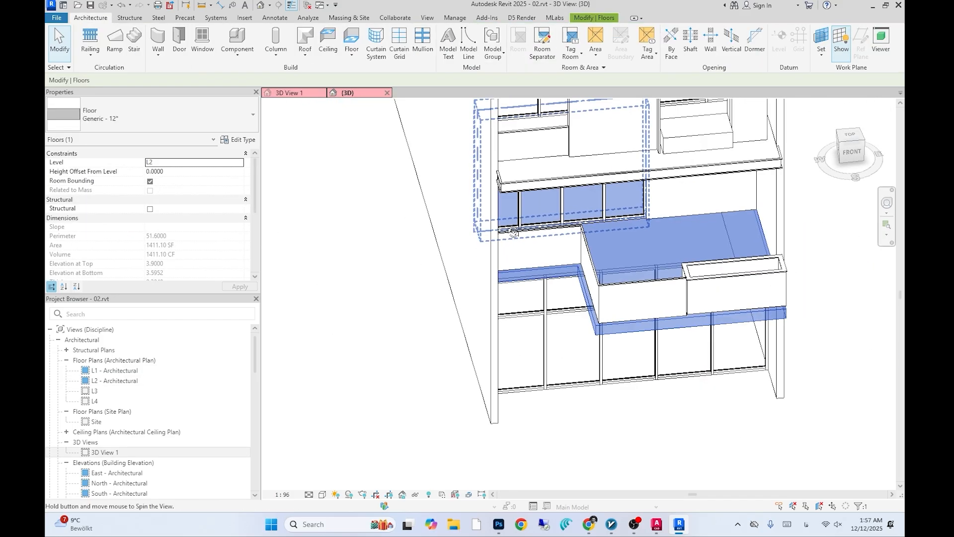
- Start a new in-place model sweep and pick the upper projecting slab's edges as its path
left_click(236, 47)
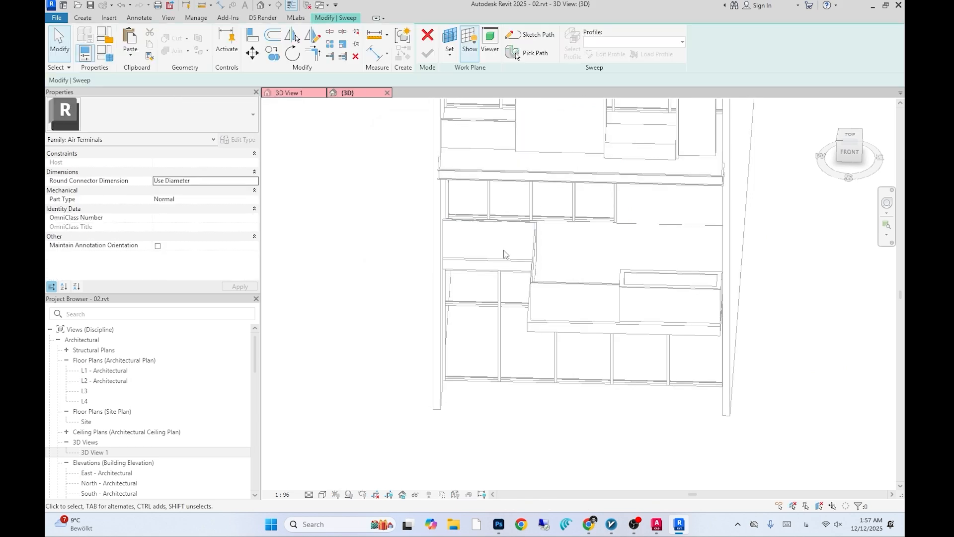
left_click(527, 53)
scroll(461, 272, "up", 3)
left_click(462, 265)
middle_click_drag(467, 278, 551, 279, "shift")
left_click(584, 264)
left_click(691, 336)
middle_click_drag(691, 347, 577, 362, "shift")
left_click(379, 309)
middle_click_drag(402, 284, 392, 261, "shift")
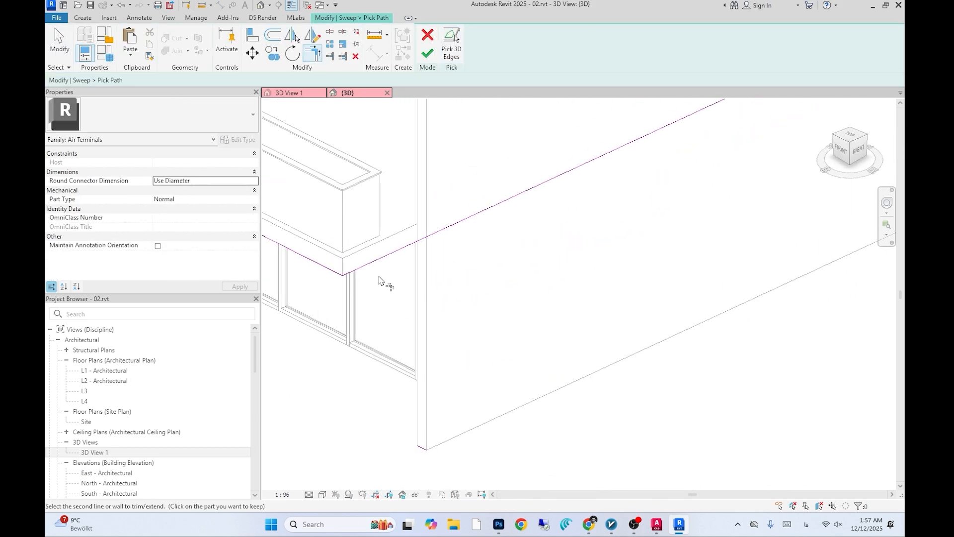
- In the L2 plan, drag the sweep path's line end to the wall corner and finish the path
double_click(106, 380)
middle_click_drag(540, 347, 523, 386)
scroll(523, 386, "down", 1)
left_click(483, 199)
left_click_drag(483, 164, 482, 408)
left_click(523, 411)
scroll(517, 249, "down", 3)
left_click(428, 54)
- Return to the 3D view, edit the sweep profile and sketch a line along the slab's end face
left_click(347, 93)
middle_click_drag(392, 302, 442, 293, "shift")
middle_click_drag(442, 294, 458, 314)
left_click(572, 45)
left_click(605, 53)
middle_click_drag(571, 224, 539, 248, "shift")
left_click(469, 55)
middle_click_drag(447, 278, 479, 268, "shift")
scroll(408, 308, "up", 4)
left_click(395, 305)
scroll(443, 277, "down", 3)
scroll(454, 271, "up", 2)
middle_click_drag(475, 323, 512, 324, "shift")
scroll(502, 199, "up", 4)
scroll(502, 198, "down", 5)
scroll(512, 325, "up", 2)
- Offset the profile line by 0.02 and trim the profile lines together
key("o")
key("f")
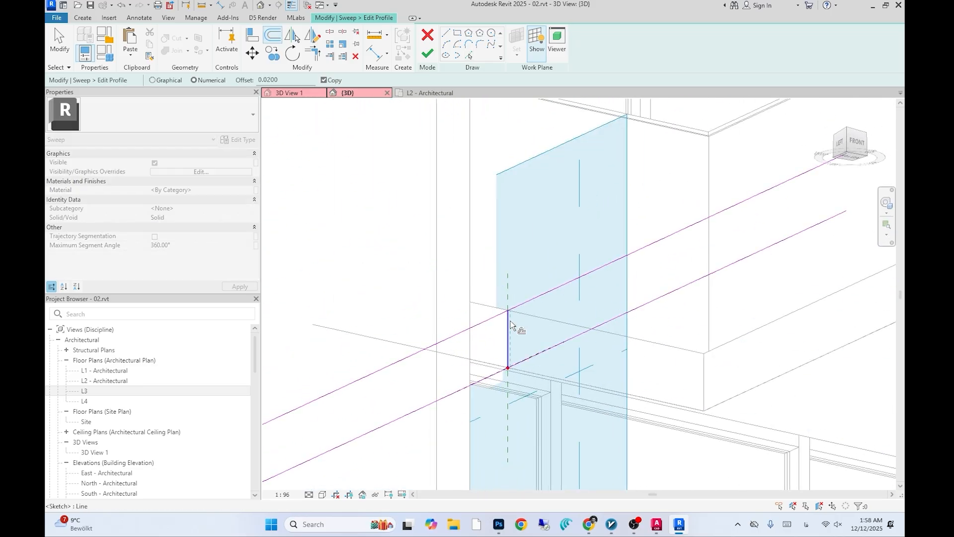
left_click(510, 323)
scroll(511, 327, "up", 4)
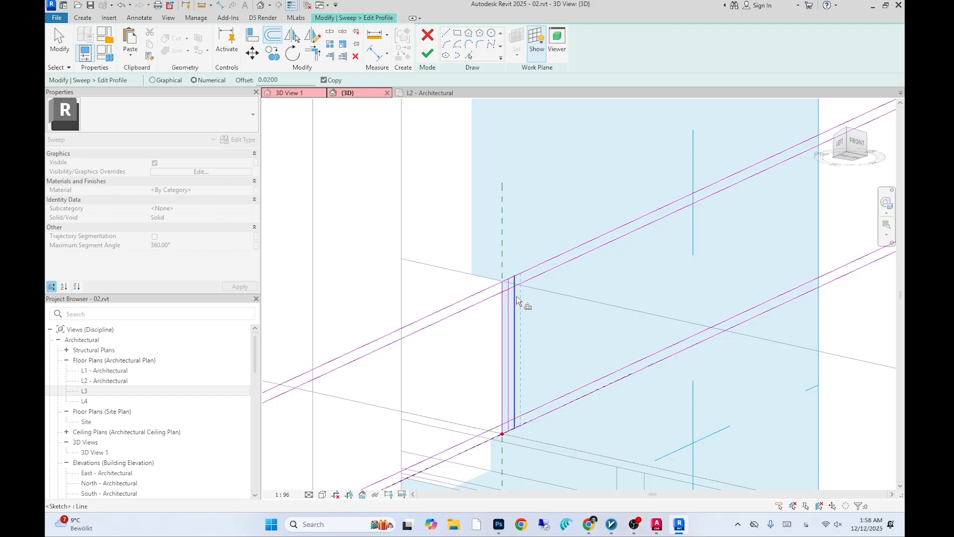
key("t")
key("r")
scroll(527, 294, "up", 2)
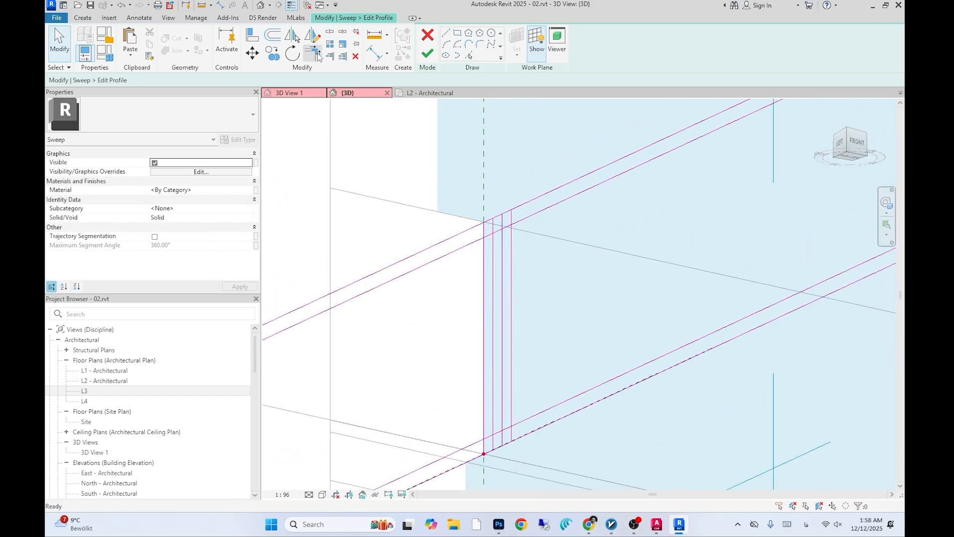
- Adjust the profile line ends to close the loop and finish the profile
key("Escape")
left_click(521, 370)
scroll(522, 370, "down", 1)
middle_click_drag(522, 370, 514, 231)
left_click(492, 399)
left_click(510, 407)
scroll(536, 401, "down", 2)
left_click(427, 53)
- Finish the sweep and the in-place model
scroll(532, 286, "down", 10)
middle_click_drag(537, 298, 560, 392, "shift")
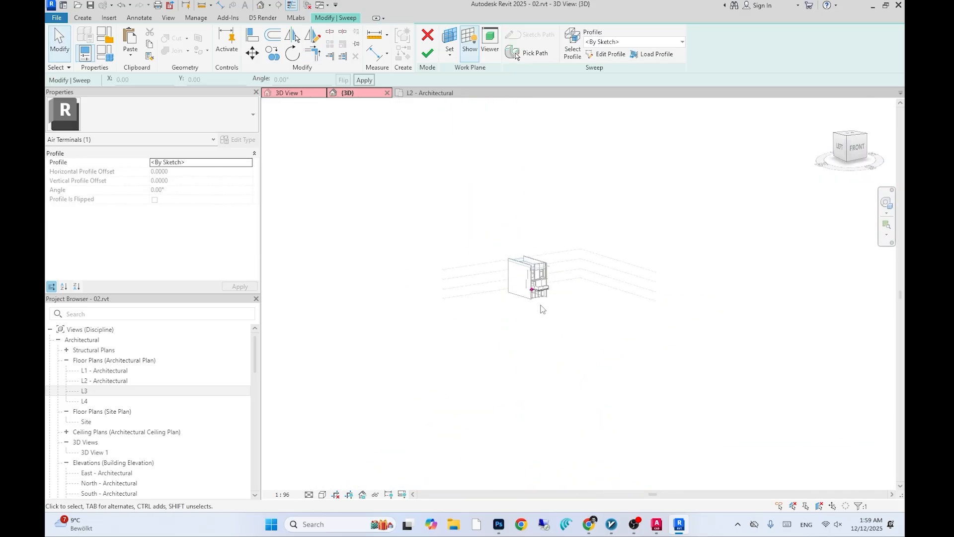
left_click(428, 53)
scroll(631, 347, "down", 3)
middle_click_drag(681, 428, 633, 389, "shift")
scroll(586, 348, "up", 3)
left_click(425, 37)
- Open 3D View 1 to review the whole facade
scroll(587, 338, "down", 2)
middle_click_drag(576, 338, 626, 383, "shift")
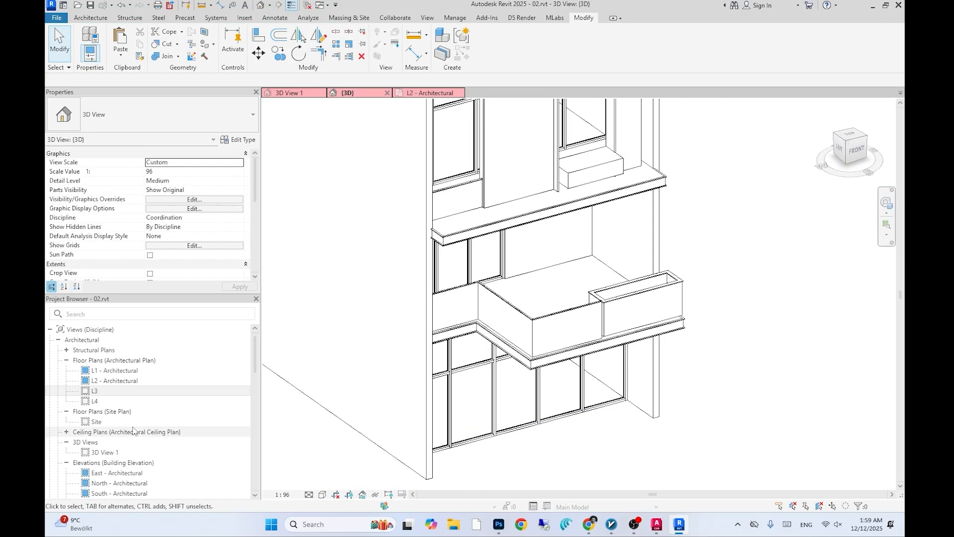
double_click(105, 452)
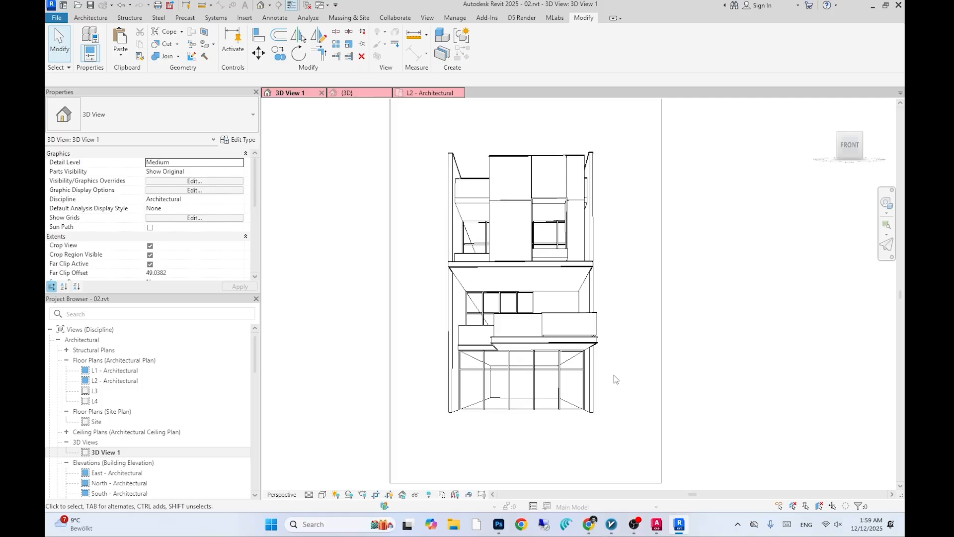
scroll(584, 284, "up", 3)
- Try to trim the L3 floor's boundary lines in its boundary sketch
double_click(578, 254)
left_click(582, 55)
key("ctrl+Tab")
middle_click_drag(518, 300, 479, 295, "shift")
scroll(507, 299, "up", 5)
left_click(507, 299)
scroll(507, 299, "down", 4)
key("Escape")
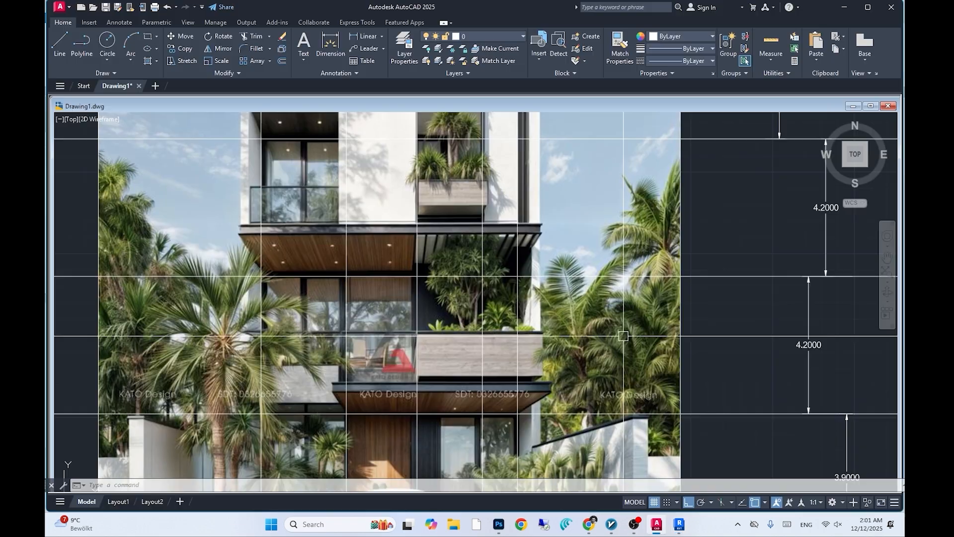
key("alt+Tab")
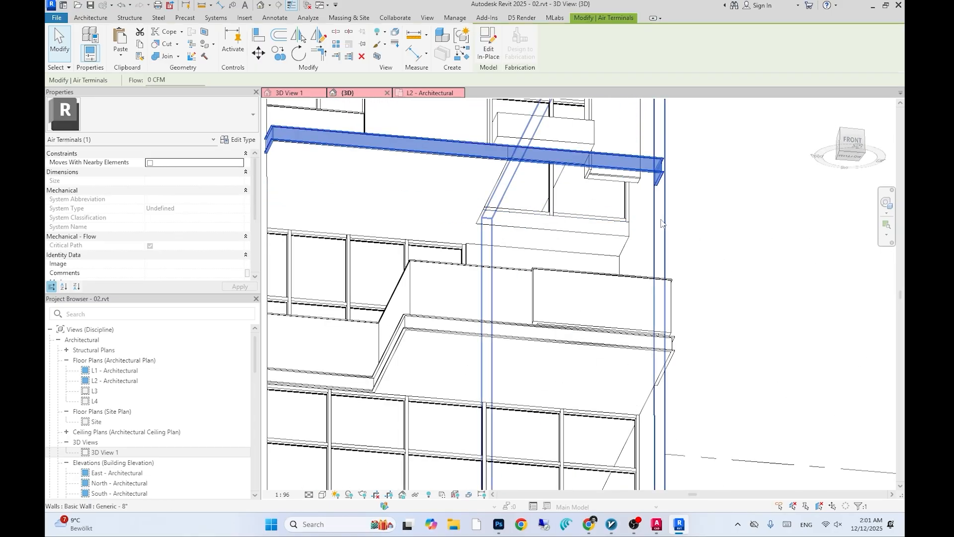
- Open the upper trim sweep for editing and inspect the facade mullions in 3D
left_click(527, 52)
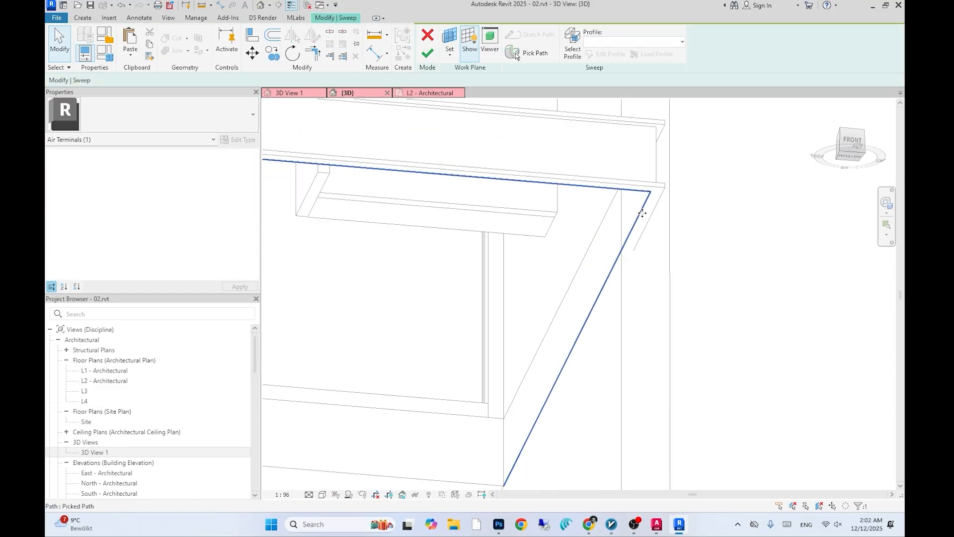
double_click(109, 472)
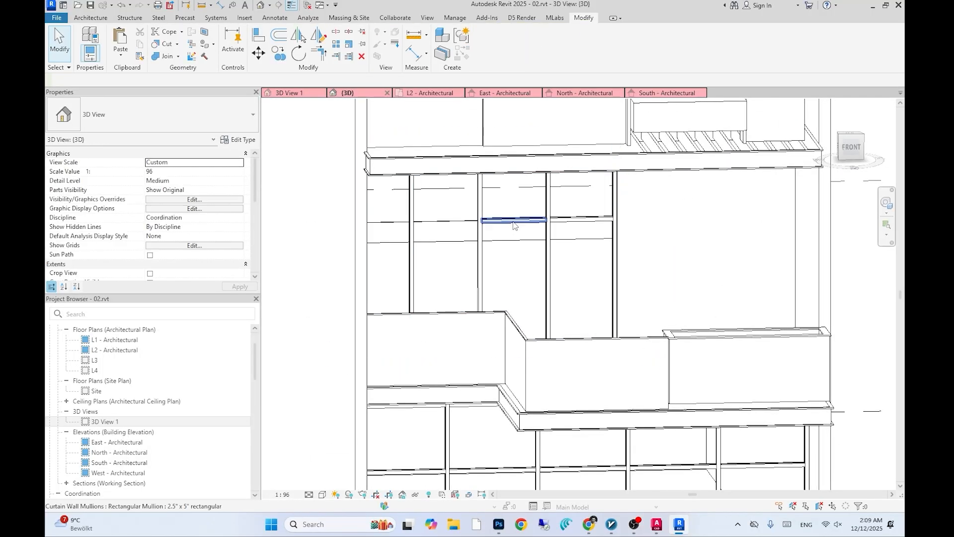
left_click(513, 221)
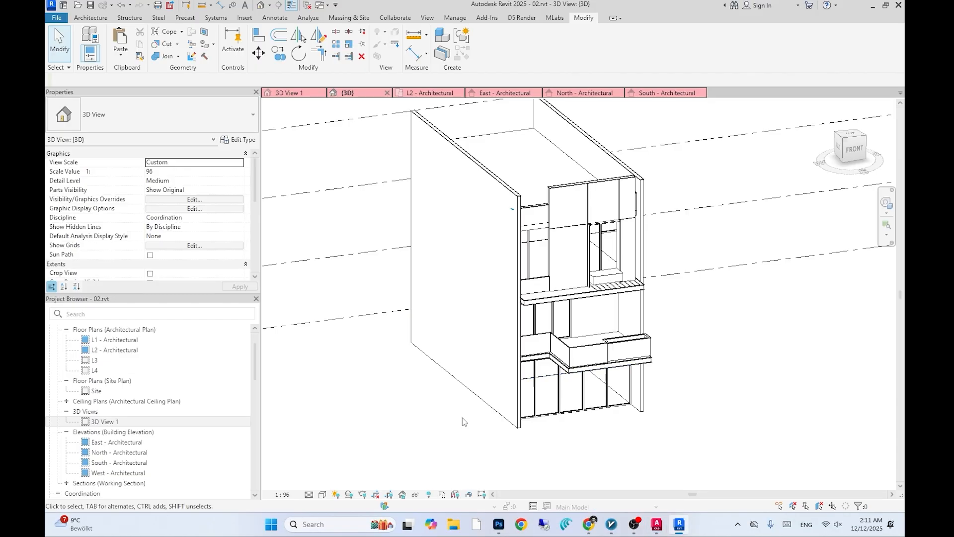
- Open the L1 plan and try to split the front storefront curtain wall
middle_click_drag(462, 417, 598, 272, "shift")
scroll(561, 258, "up", 3)
middle_click_drag(486, 153, 487, 173)
middle_click_drag(700, 214, 711, 236, "shift")
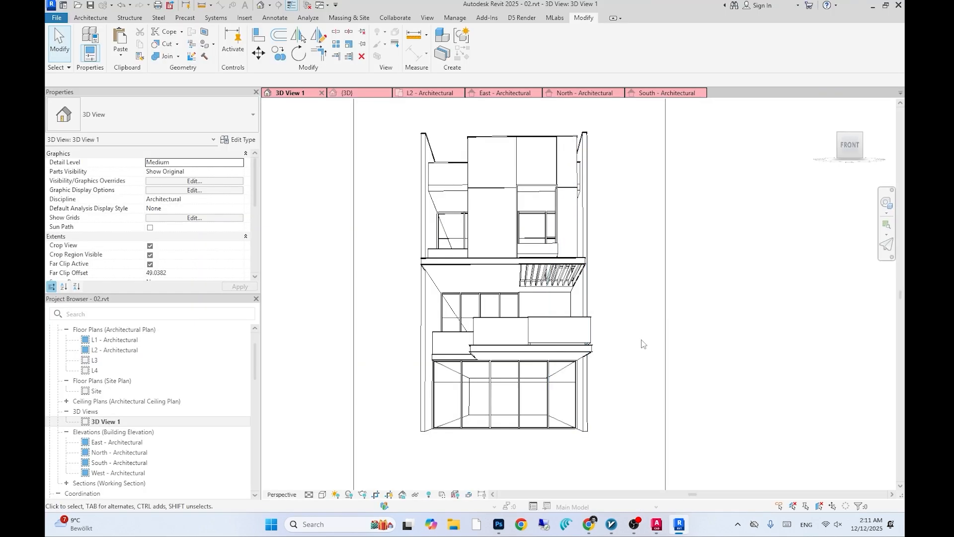
scroll(105, 377, "up", 1)
double_click(104, 380)
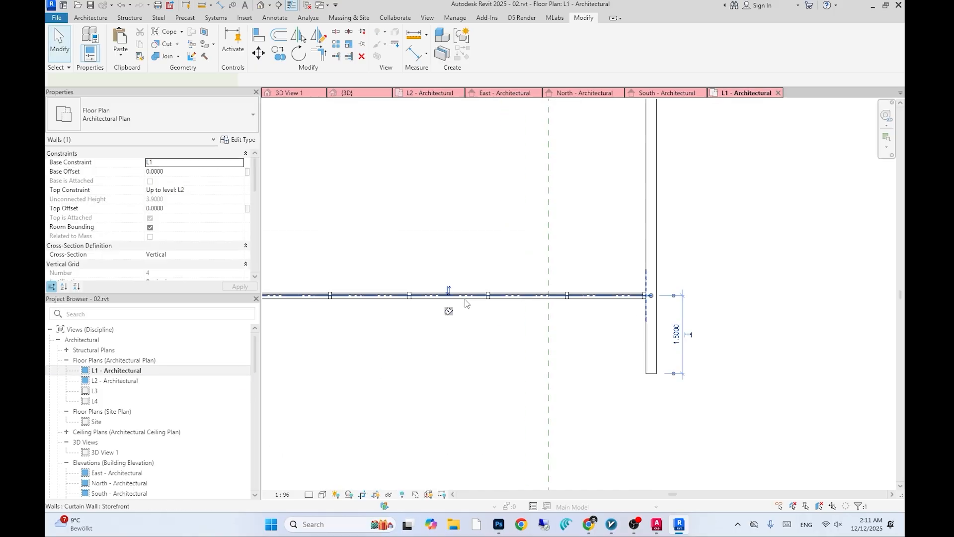
left_click(423, 322)
left_click(718, 497)
left_click(504, 321)
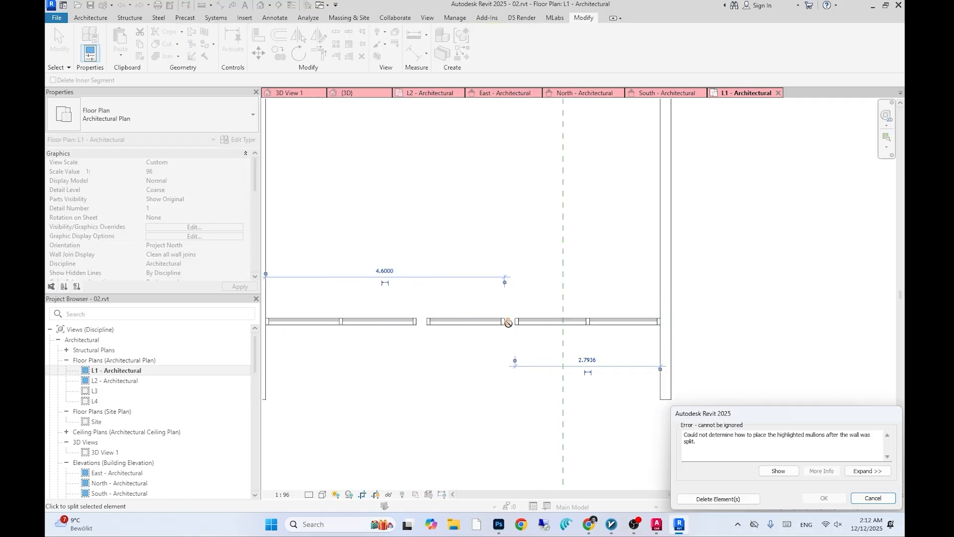
left_click(719, 497)
key("Escape")
- Delete a segment of the storefront curtain wall in the L1 plan
scroll(465, 334, "up", 1)
left_click(457, 325)
key("Delete")
left_click(419, 333)
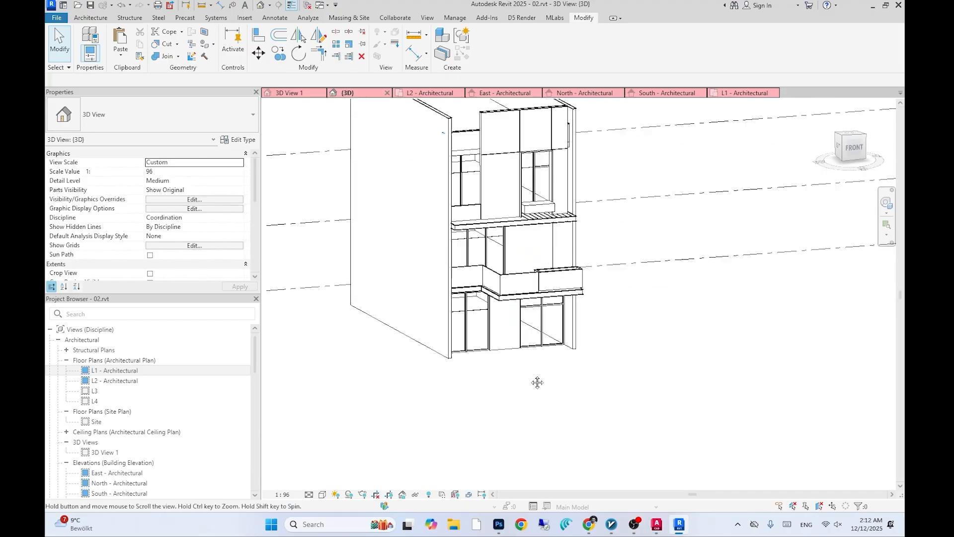
- Select and copy the L1 floor, then inspect the building front in 3D
scroll(539, 383, "up", 4)
left_click(508, 265)
key("ctrl+c")
left_click(120, 55)
left_click(162, 91)
scroll(554, 309, "down", 2)
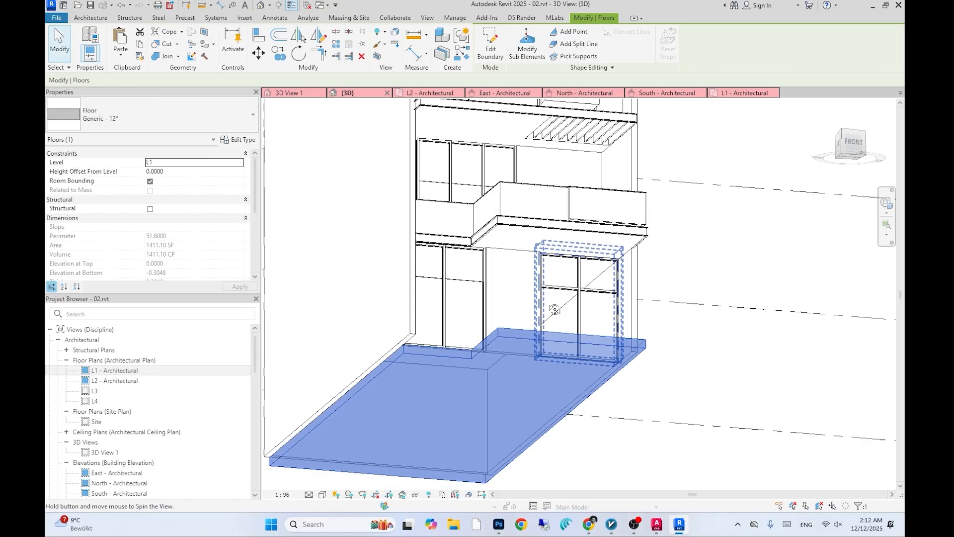
left_click(487, 41)
middle_click_drag(462, 258, 525, 309, "shift")
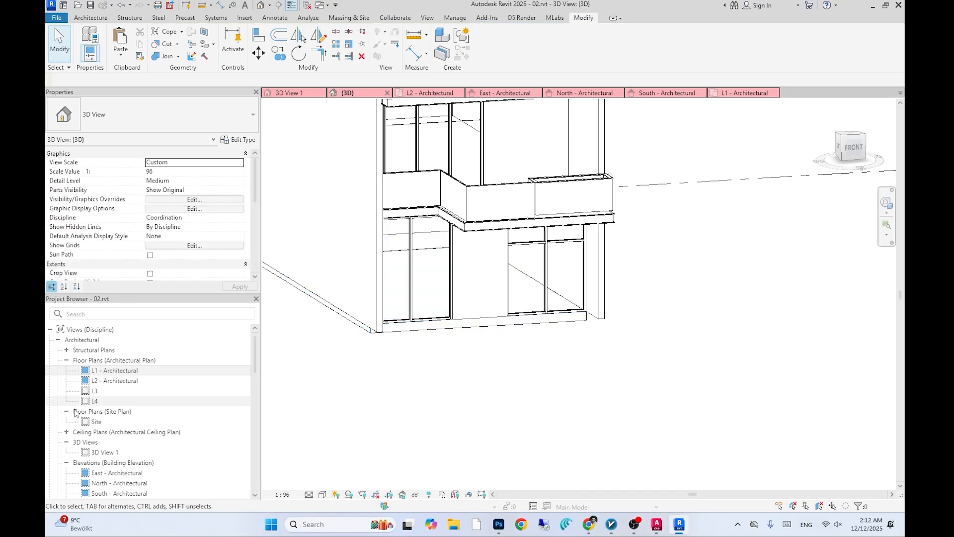
- Open the L1 plan and then 3D View 1
double_click(114, 370)
scroll(120, 444, "down", 1)
double_click(119, 453)
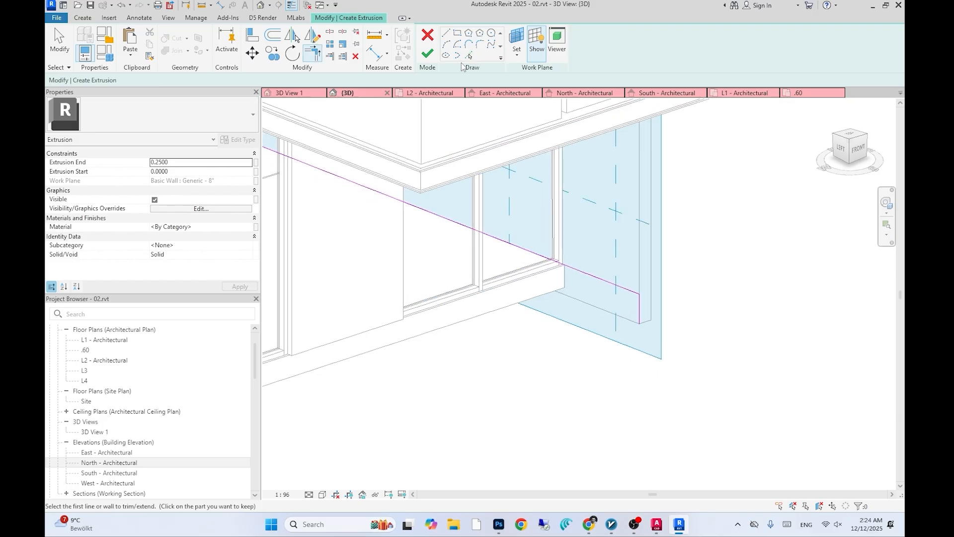
- Sketch the extrusion profile lines along the projecting slab's edge
scroll(609, 304, "up", 2)
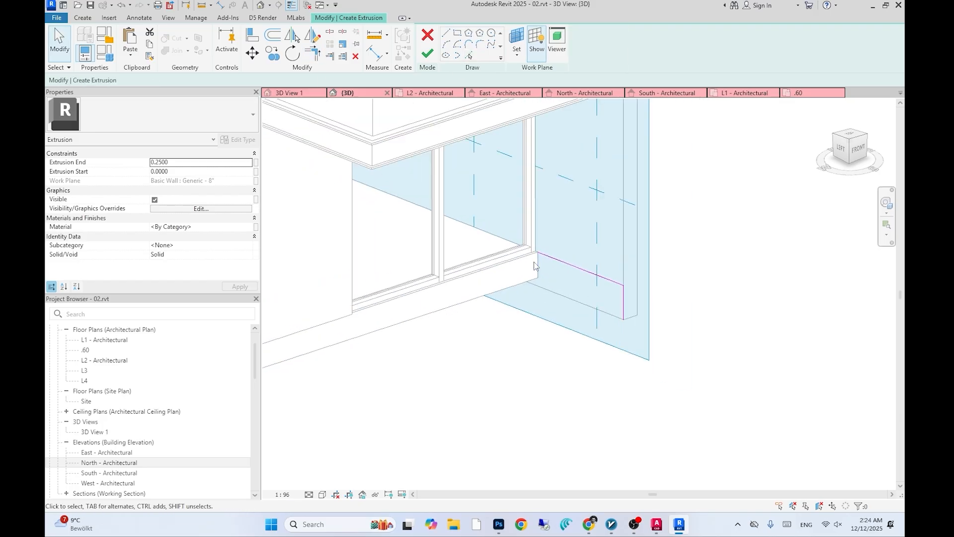
scroll(534, 262, "up", 2)
scroll(397, 125, "down", 1)
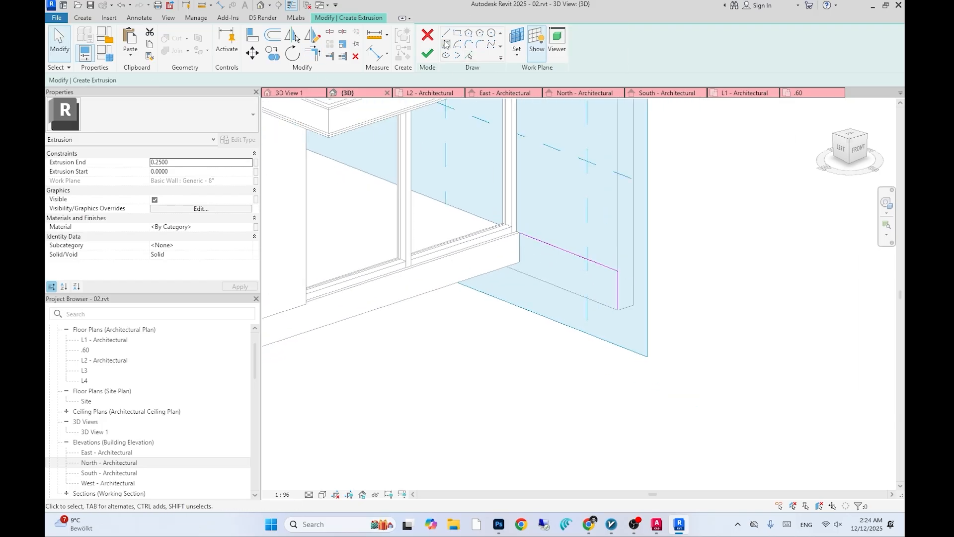
left_click(446, 33)
left_click(618, 290)
key("Return")
left_click(582, 257)
scroll(584, 270, "down", 3)
middle_click_drag(581, 311, 590, 311)
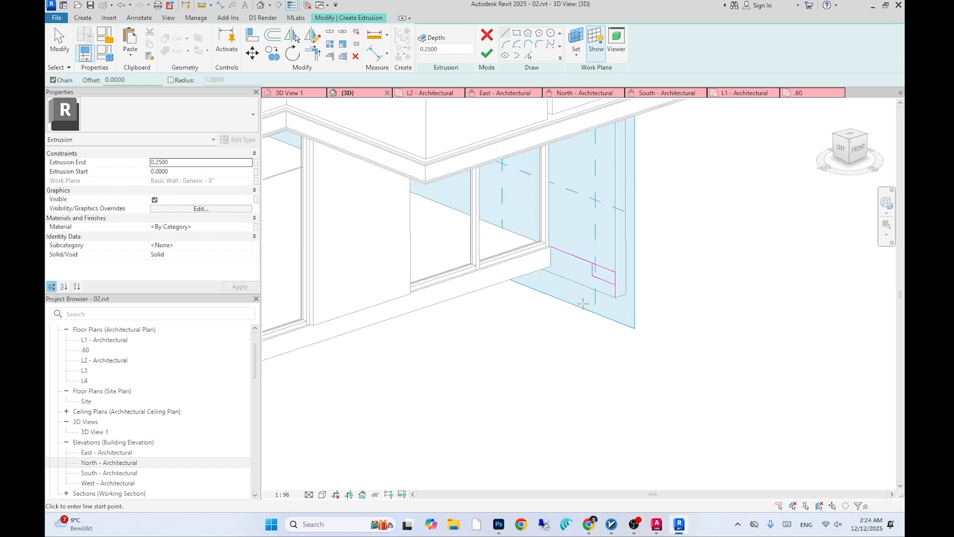
middle_click_drag(599, 278, 631, 322)
scroll(632, 322, "up", 2)
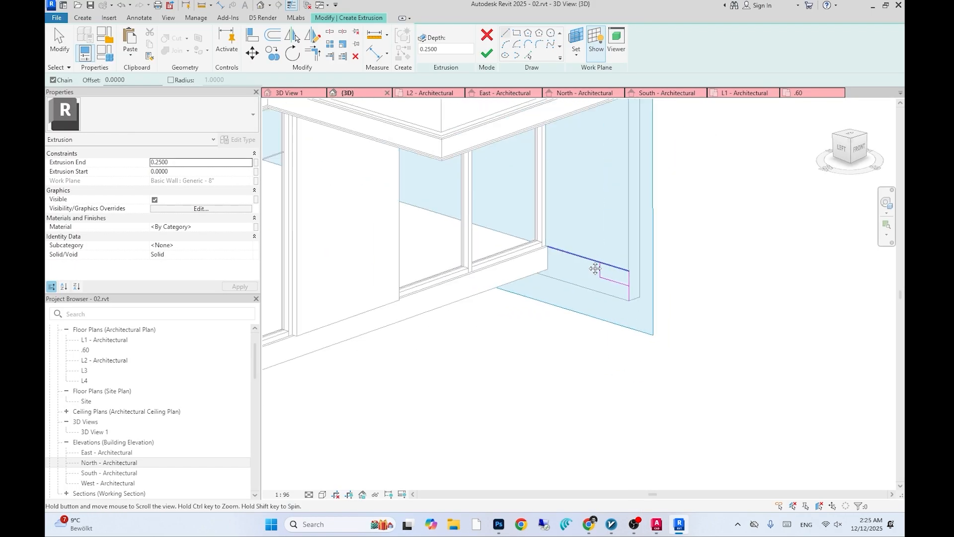
- Adjust the stepped profile sketch lines at the slab corner
scroll(613, 289, "up", 4)
key("Escape")
key("Escape")
left_click(651, 304)
key("Escape")
key("Escape")
scroll(600, 257, "down", 2)
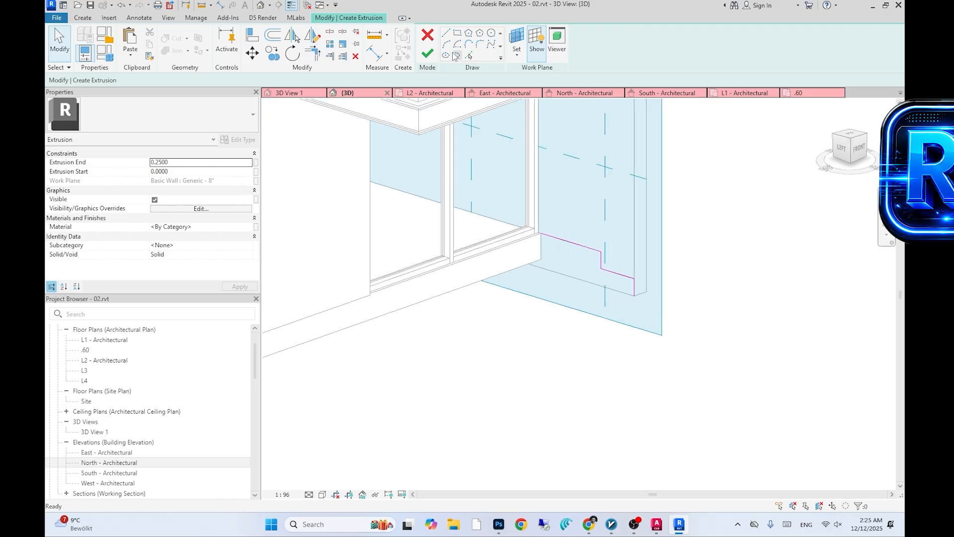
scroll(593, 261, "up", 4)
middle_click_drag(592, 284, 609, 297)
mouse_move(641, 224)
left_mouse_down()
mouse_move(582, 282)
mouse_move(607, 273)
left_mouse_up()
key("d")
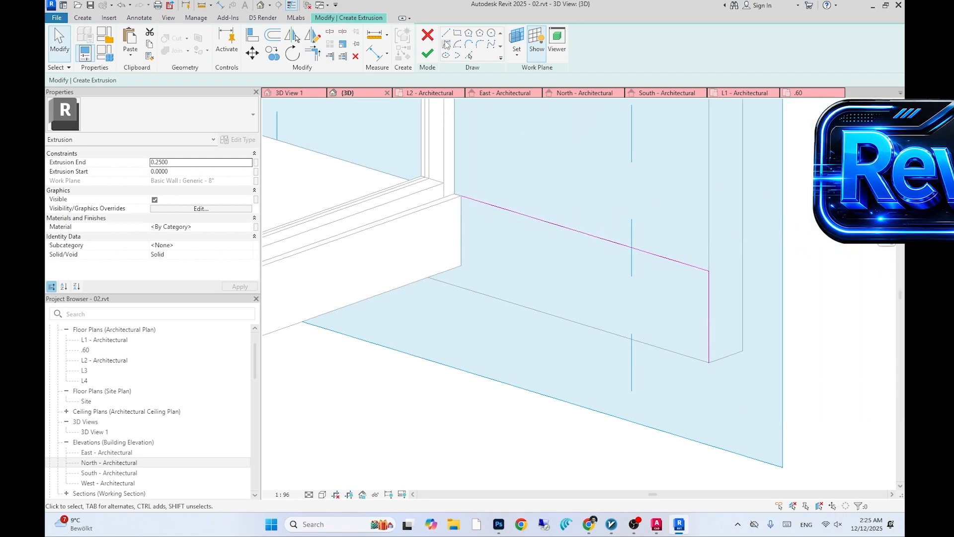
key("super+r")
key("Return")
key("4")
left_click(904, 4)
- Finish the extrusion sketch and enter a value of .54 in the North elevation view
left_click(428, 55)
left_click(551, 298)
left_click(584, 92)
left_click(426, 42)
left_click(544, 300)
scroll(794, 340, "up", 3)
left_click(778, 343)
left_click(822, 323)
type(".54")
key("Return")
left_click(878, 371)
scroll(885, 325, "down", 3)
- Return to 3D and offset a profile line to add a step to the planter outline
left_click(348, 93)
scroll(467, 248, "up", 3)
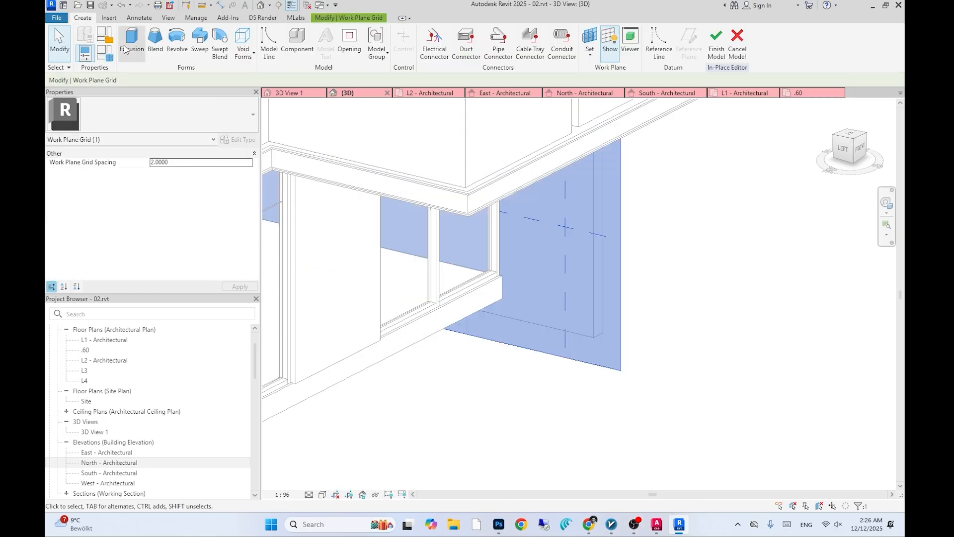
left_click(131, 42)
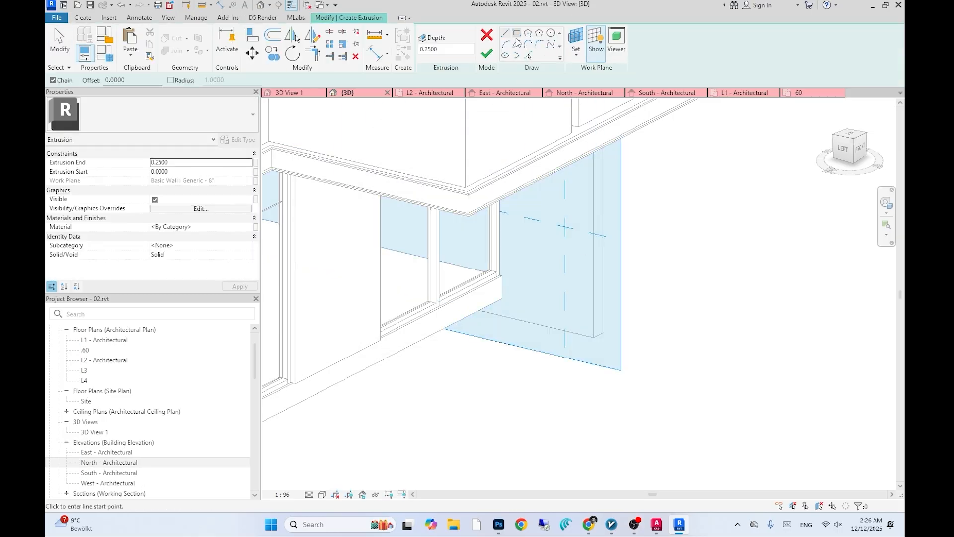
scroll(502, 274, "up", 3)
scroll(564, 293, "down", 1)
key("t")
key("r")
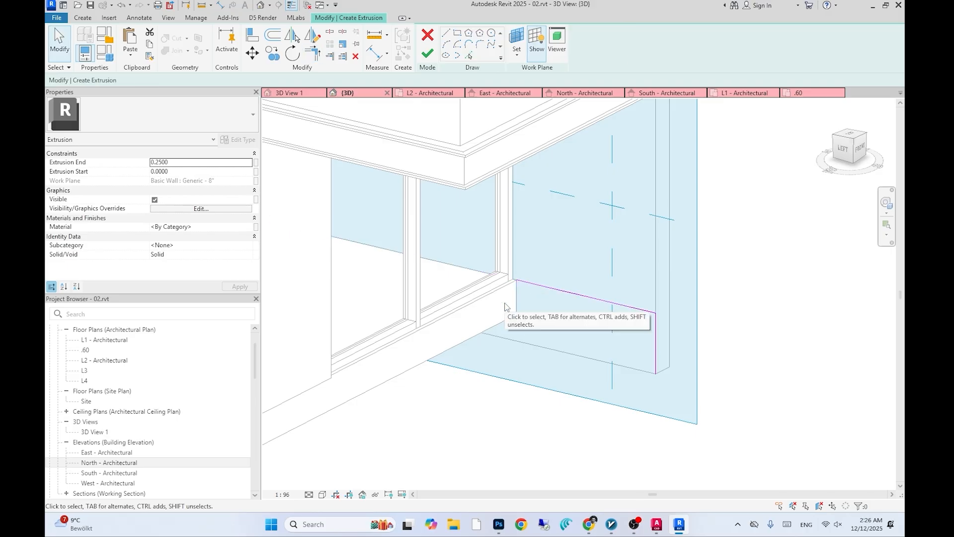
key("o")
key("f")
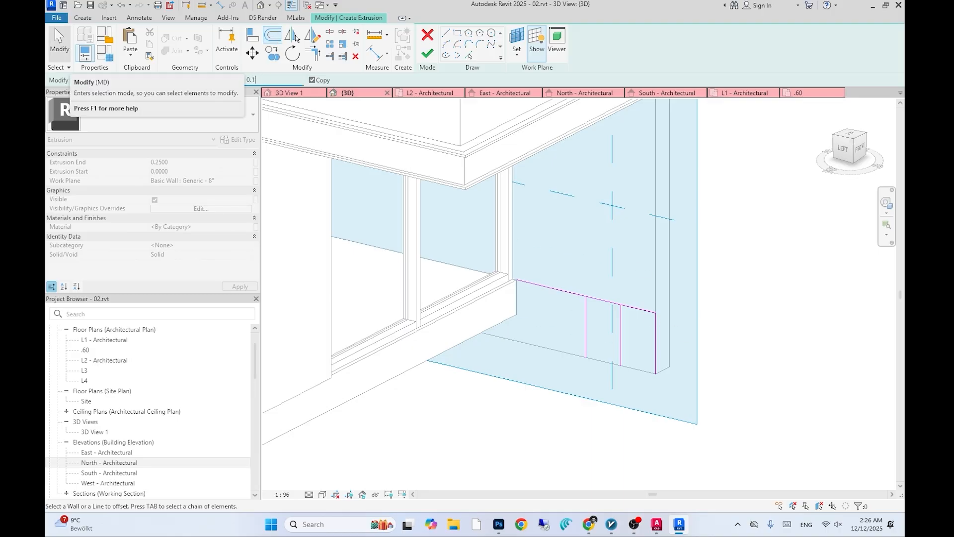
left_click(601, 328)
scroll(715, 352, "up", 1)
- Trim the step corners and offset the profile lines 0.02 for the rim thickness
key("t")
key("r")
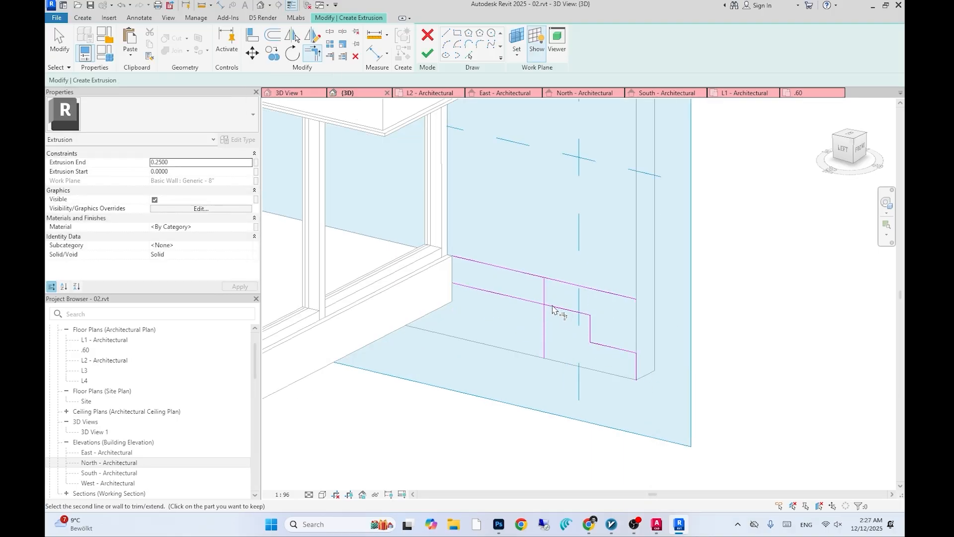
scroll(534, 287, "up", 2)
key("o")
key("f")
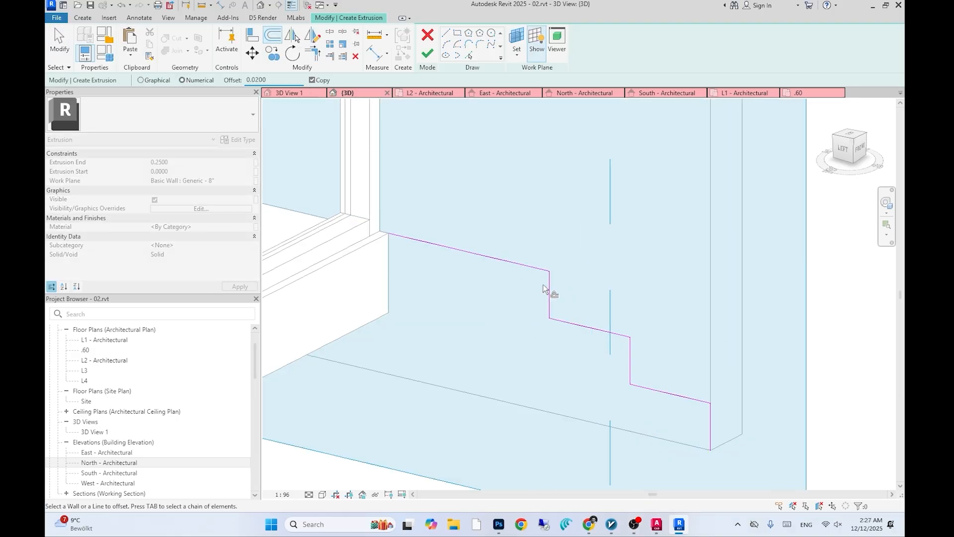
left_click(312, 52)
scroll(541, 283, "up", 3)
key("ctrl+z")
key("o")
key("f")
scroll(535, 289, "up", 2)
left_click(552, 300)
scroll(566, 316, "up", 1)
key("Escape")
- Offset another profile line and delete a stray sketch line
scroll(468, 219, "down", 2)
left_click(271, 35)
left_click(521, 283)
key("Escape")
left_click(530, 286)
key("Delete")
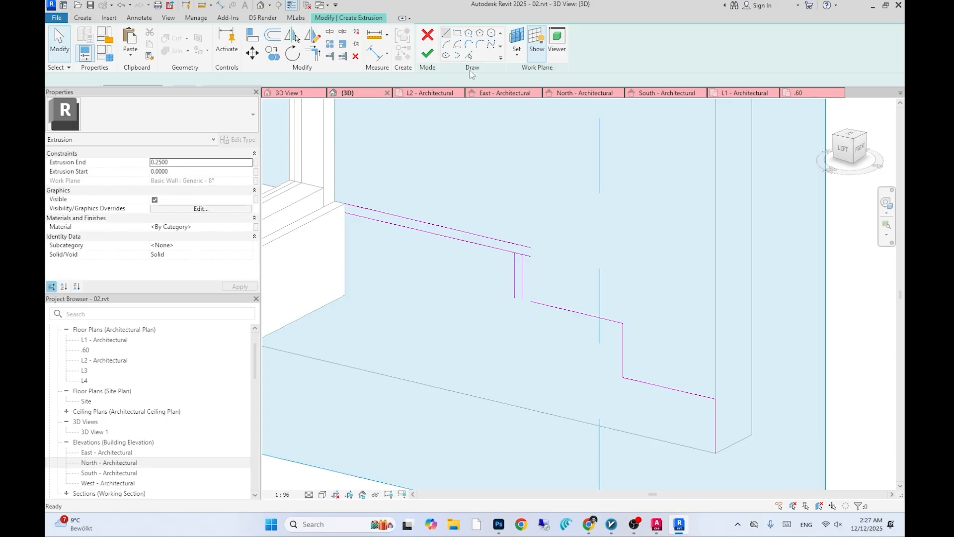
- Draw a short connecting line and trim the rim corner
left_click(446, 33)
left_click(522, 299)
left_click(514, 298)
scroll(496, 271, "up", 2)
left_click(313, 53)
scroll(507, 243, "up", 2)
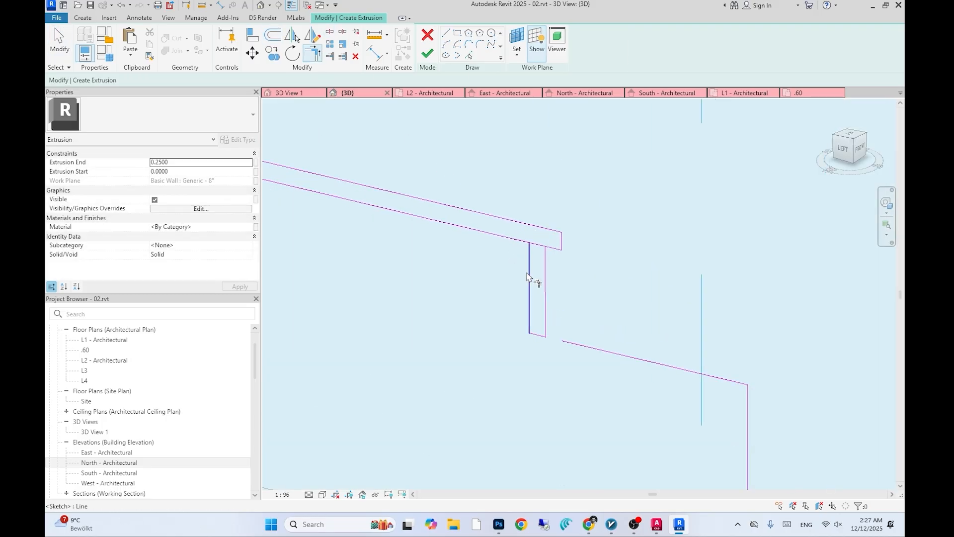
- Offset and trim the next step of the rim outline
scroll(497, 283, "down", 4)
left_click(271, 35)
left_click(559, 325)
middle_click_drag(591, 356, 577, 339)
left_click(616, 365)
left_click(609, 364)
left_click(313, 53)
scroll(623, 338, "up", 3)
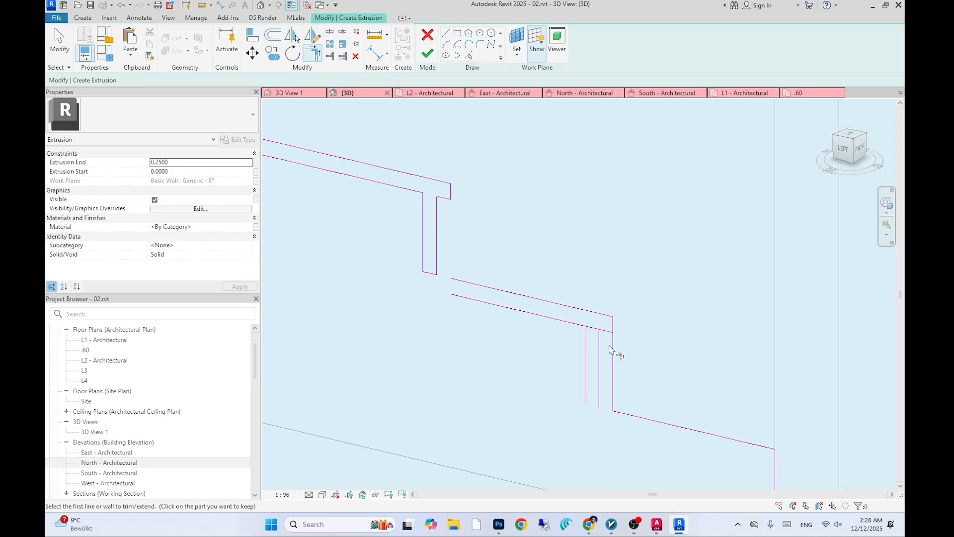
- Offset and trim the remaining step corners of the rim outline
left_click(330, 32)
scroll(537, 349, "up", 2)
scroll(639, 328, "down", 3)
left_click(459, 284)
middle_click_drag(587, 406, 555, 390)
left_click(271, 35)
left_click(569, 362)
left_click(602, 407)
left_click(594, 407)
scroll(545, 382, "up", 2)
left_click(313, 53)
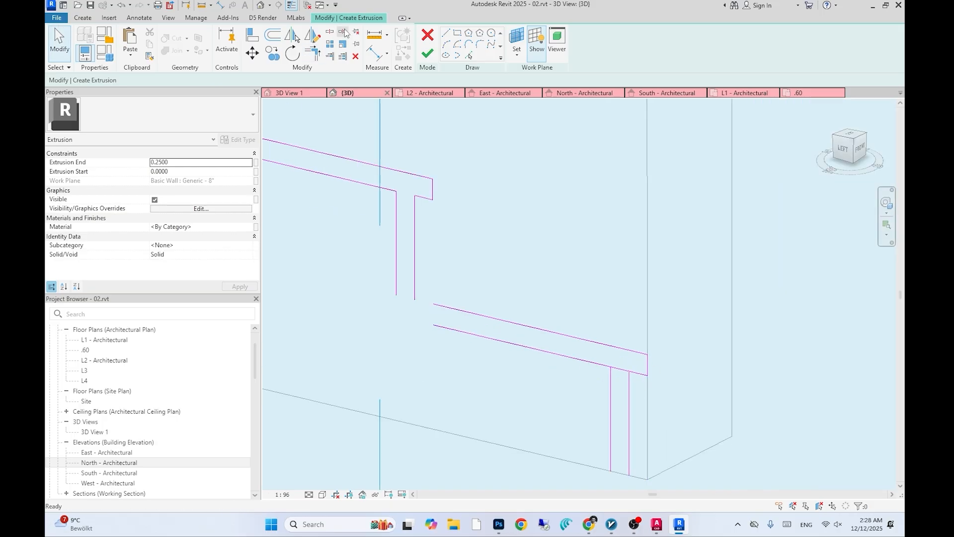
left_click(611, 420)
scroll(515, 400, "down", 4)
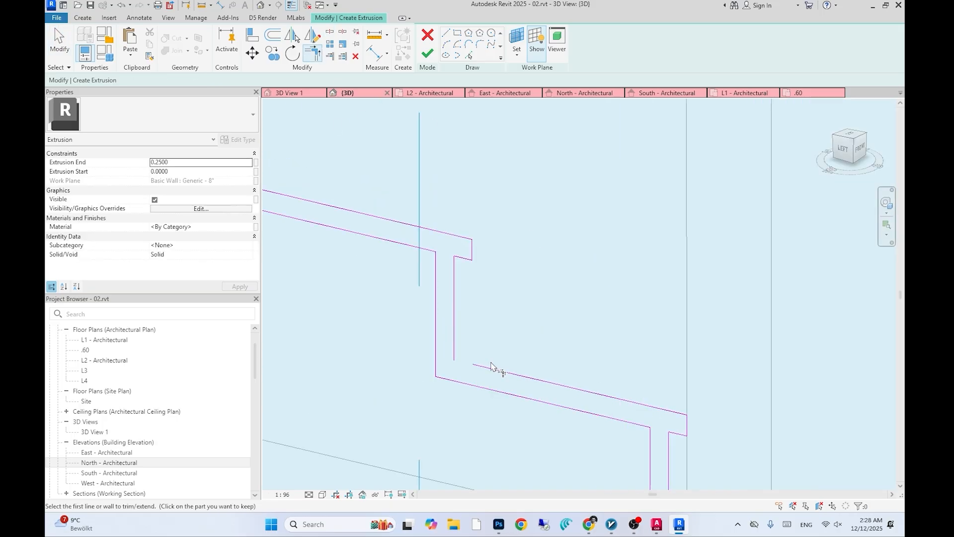
- Trim the last corner to close the double-line rim profile
key("Escape")
scroll(463, 389, "down", 2)
left_click(564, 407)
left_click(569, 408)
key("Escape")
key("Escape")
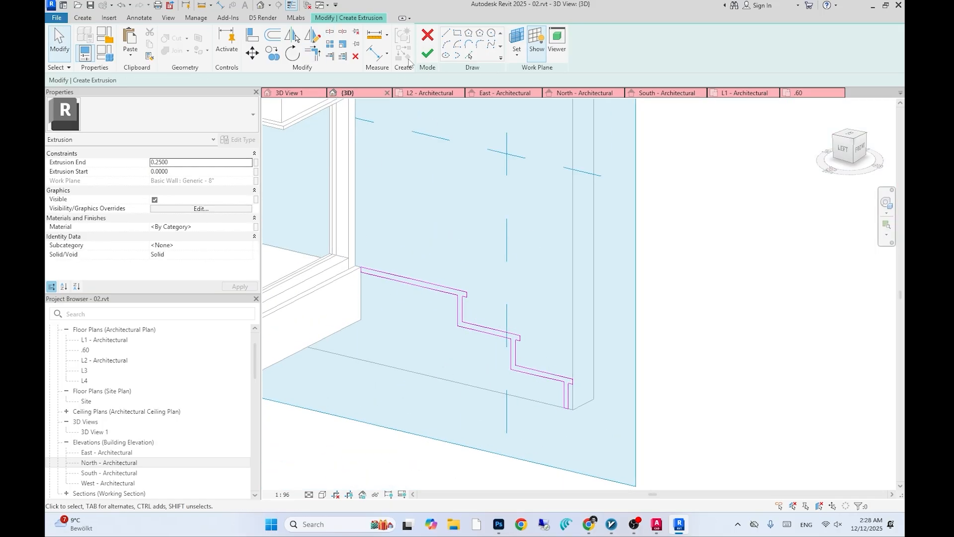
- Finish the extrusion and the in-place model
left_click(426, 53)
scroll(559, 332, "down", 4)
middle_click_drag(559, 332, 643, 341, "shift")
left_click_drag(663, 319, 485, 298)
key("Escape")
left_click(426, 42)
middle_click_drag(534, 377, 646, 378, "shift")
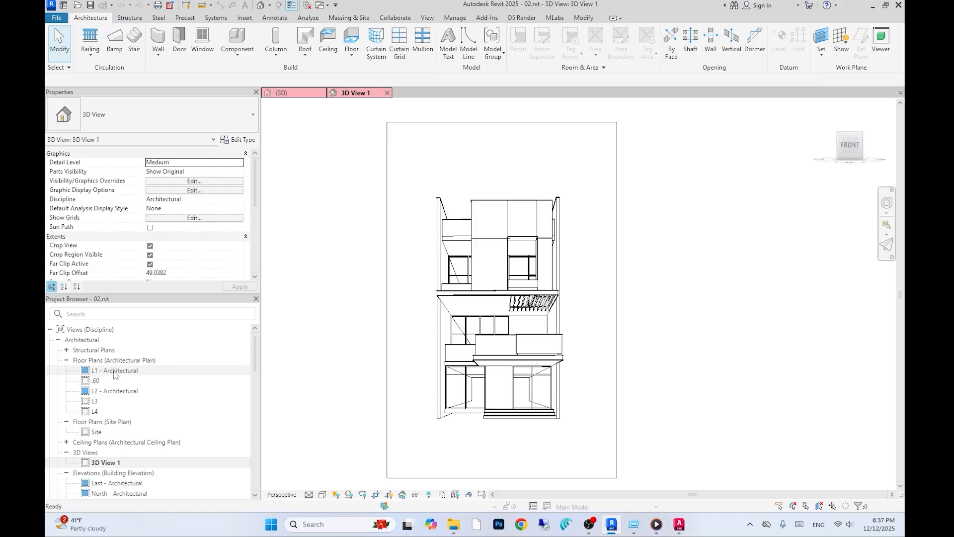
- Draw a Generic 8" wall about 8 m long in front of the L1 facade
double_click(114, 371)
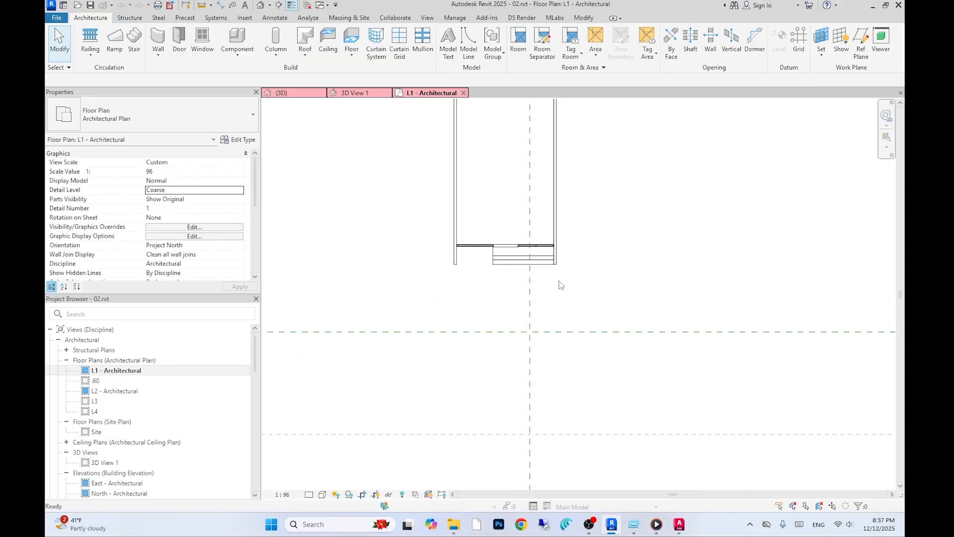
key("w")
key("a")
left_click(561, 176)
type("8.15")
key("Return")
key("Escape")
key("Escape")
- Move the new wall and constrain its top up to level L2
left_click(566, 238)
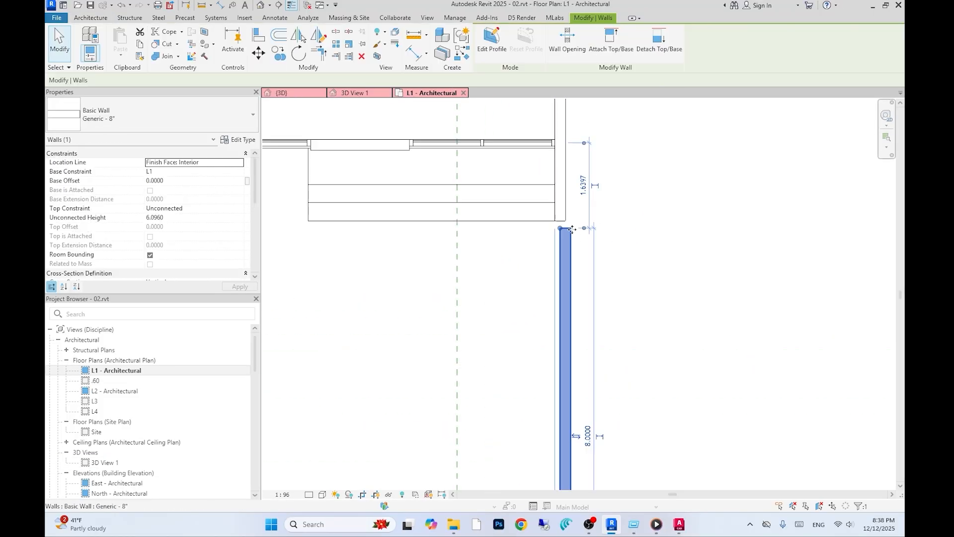
key("m")
key("v")
left_click(586, 237)
left_click(293, 93)
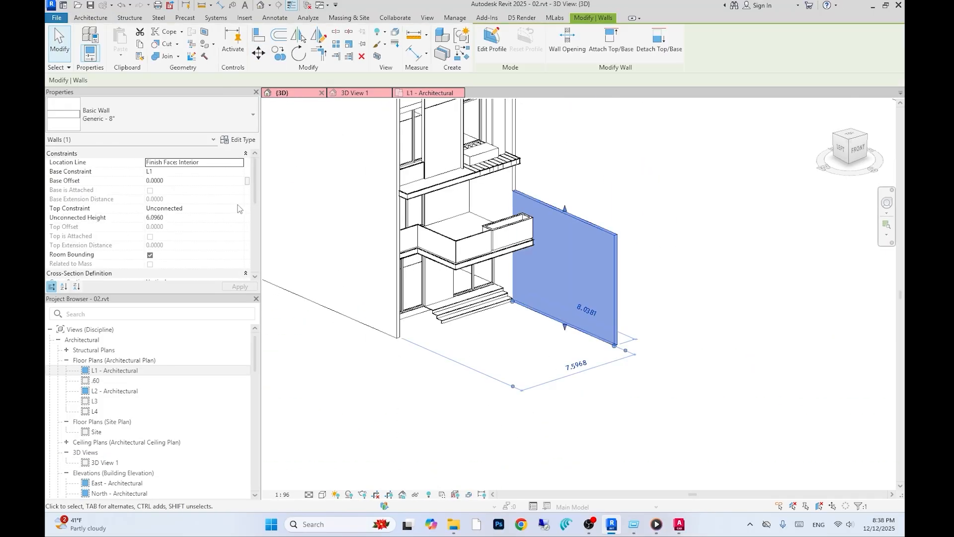
left_click(239, 214)
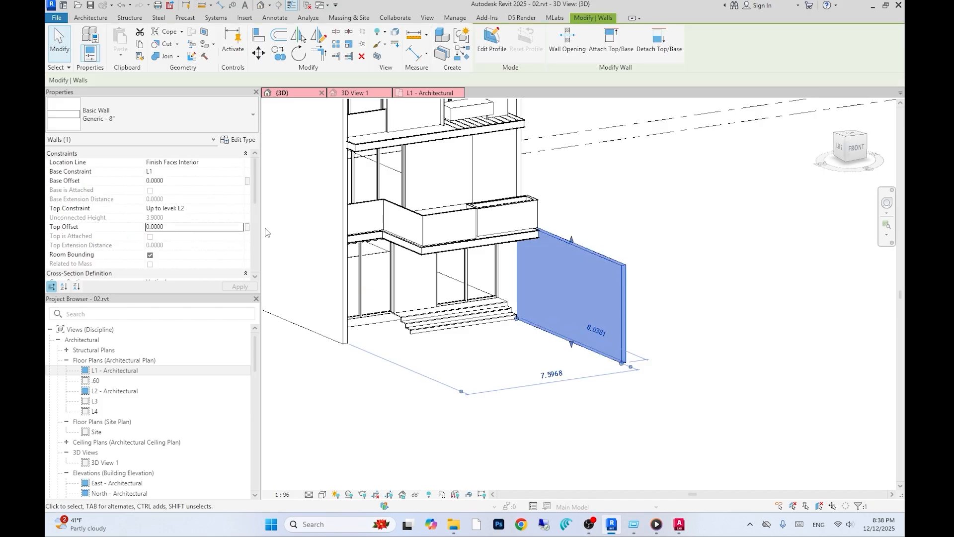
- Set the wall's top offset to -2 and pull its front end back
left_click(199, 227)
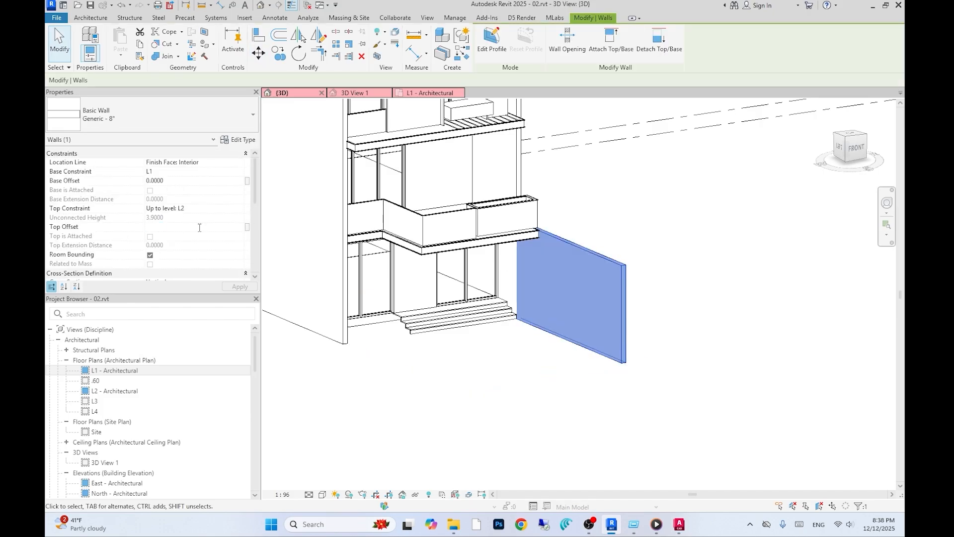
type("-2")
left_click(556, 424)
middle_click_drag(556, 424, 527, 420, "shift")
left_click(601, 299)
- Set the wall's top offset to -1.5 and shorten its front end again
left_click(181, 227)
type("-1.5")
left_click(604, 407)
middle_click_drag(603, 408, 573, 393, "shift")
double_click(112, 372)
left_click(584, 338)
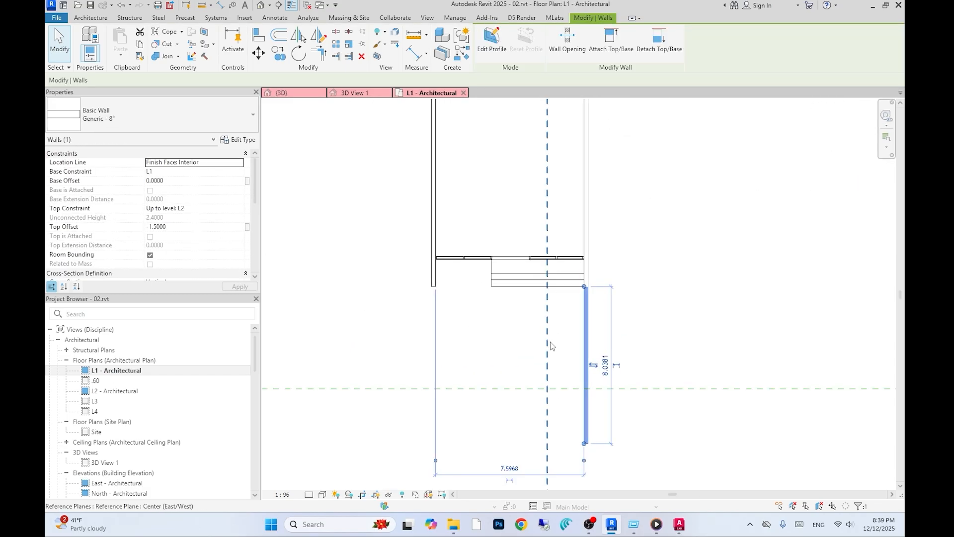
- Copy the new front wall across to the opposite side of the front yard
middle_click_drag(550, 341, 537, 351)
key("c")
key("o")
left_click(571, 297)
left_click(419, 297)
key("Escape")
key("Escape")
key("ctrl+Tab")
key("ctrl+Tab")
left_click(580, 450)
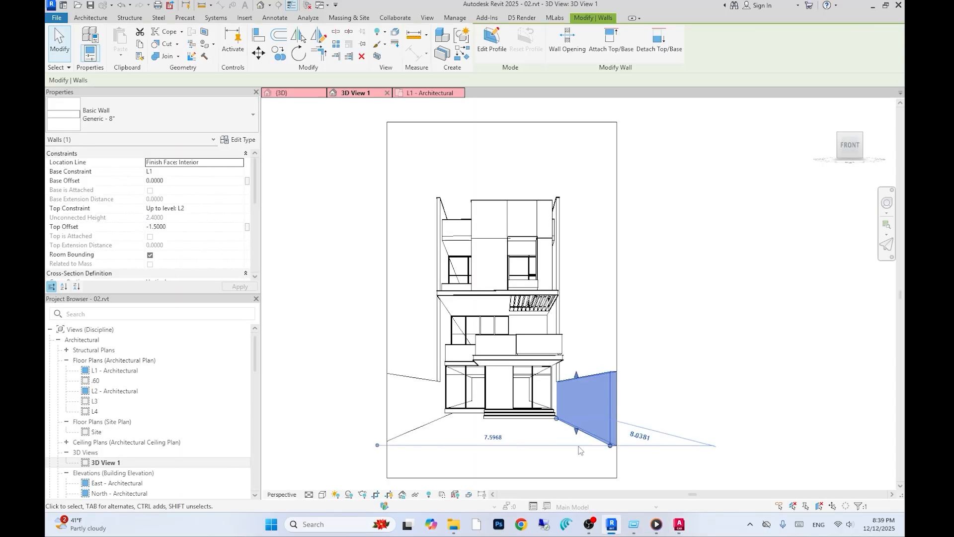
key("ctrl+Tab")
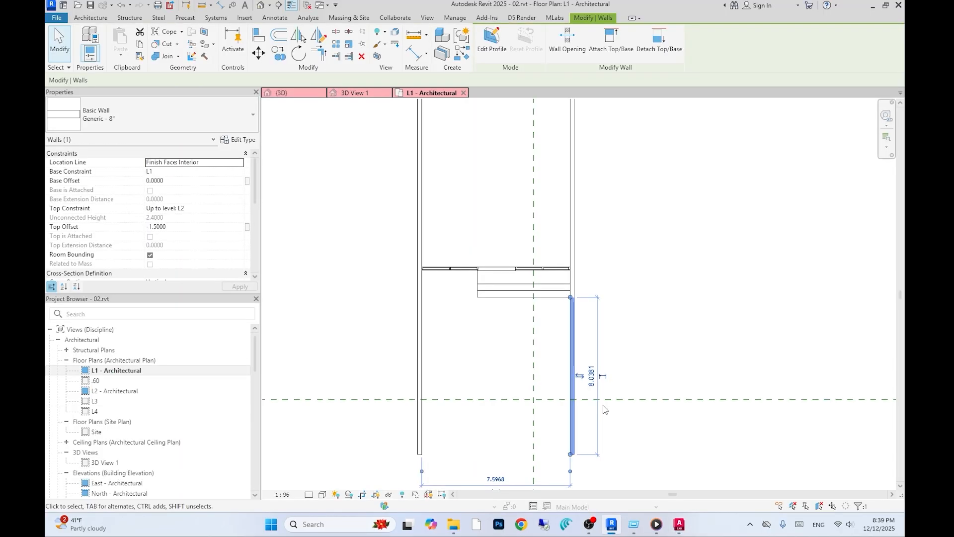
key("Escape")
- Draw a horizontal reference plane across the front of the facade and place it 3 from the wall
key("r")
key("p")
left_click(560, 256)
left_click(743, 256)
left_click(263, 58)
left_click(701, 298)
type("3")
key("Return")
- Reposition the reference plane and front wall ends in the L1 floor plan, entering an offset of 2
left_click(562, 398)
left_click_drag(561, 413, 560, 315)
double_click(104, 462)
double_click(117, 370)
left_click(596, 315)
left_click(258, 53)
left_click(749, 241)
type("2")
key("Return")
left_click(563, 302)
left_click_drag(560, 316, 561, 354)
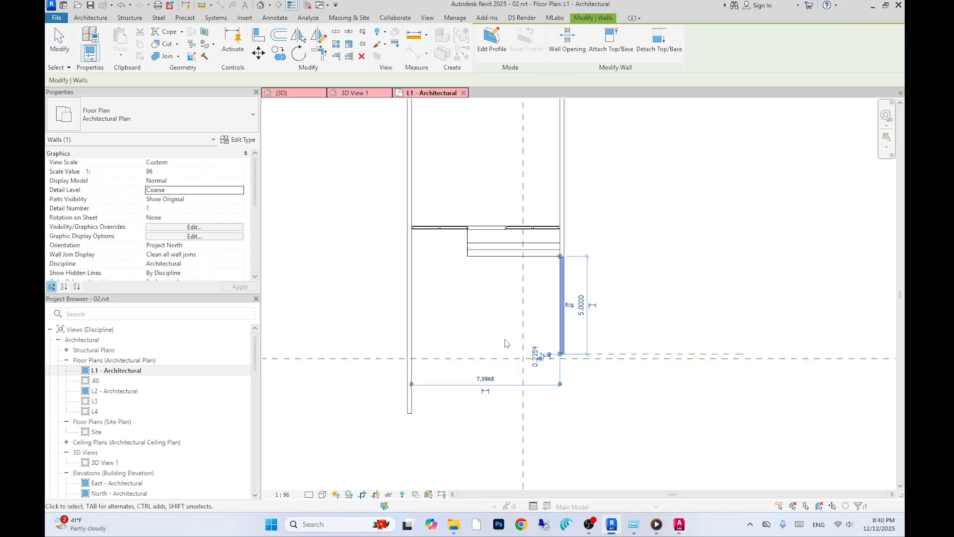
- Examine the AutoCAD reference image and its level dimensions for the front garden walls
left_click(258, 53)
left_click(715, 188)
type("1")
key("Return")
left_click_drag(561, 354, 318, 374)
left_click(596, 373)
left_click(409, 396)
key("Escape")
double_click(105, 462)
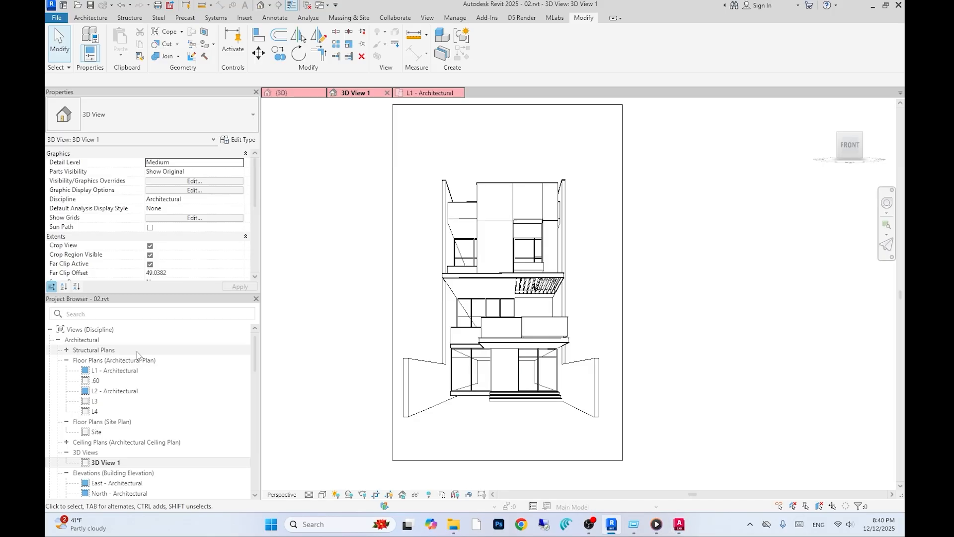
left_click(431, 93)
left_click(351, 55)
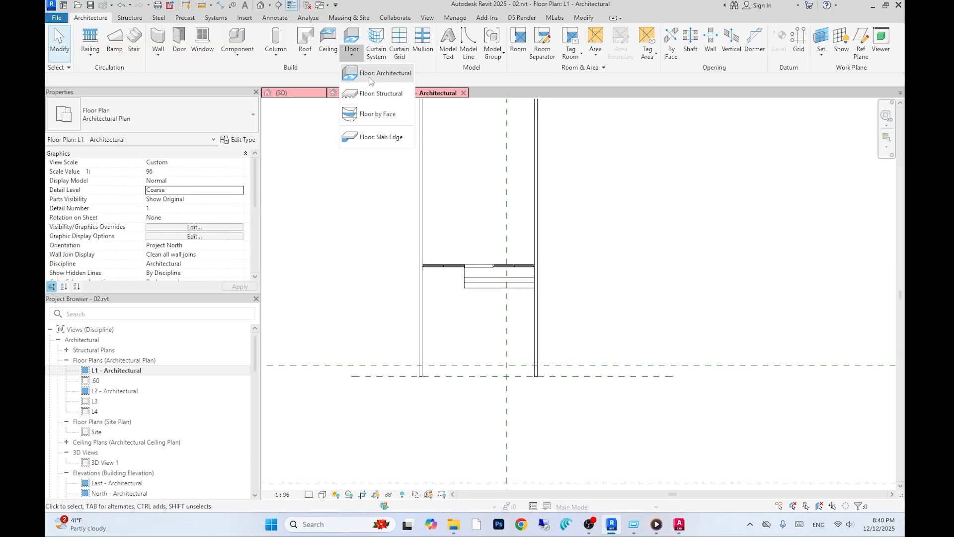
left_click(363, 72)
scroll(508, 313, "up", 1)
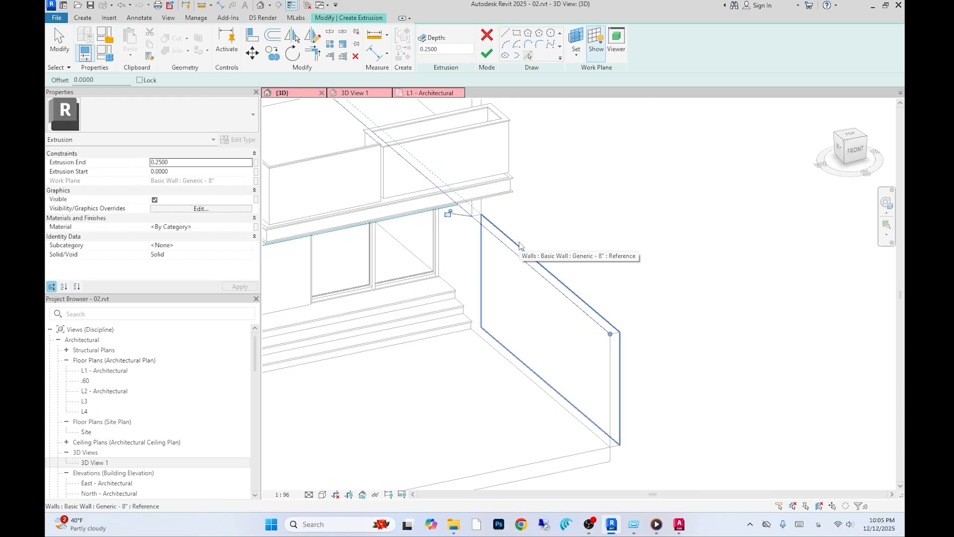
scroll(519, 246, "up", 5)
key("t")
key("r")
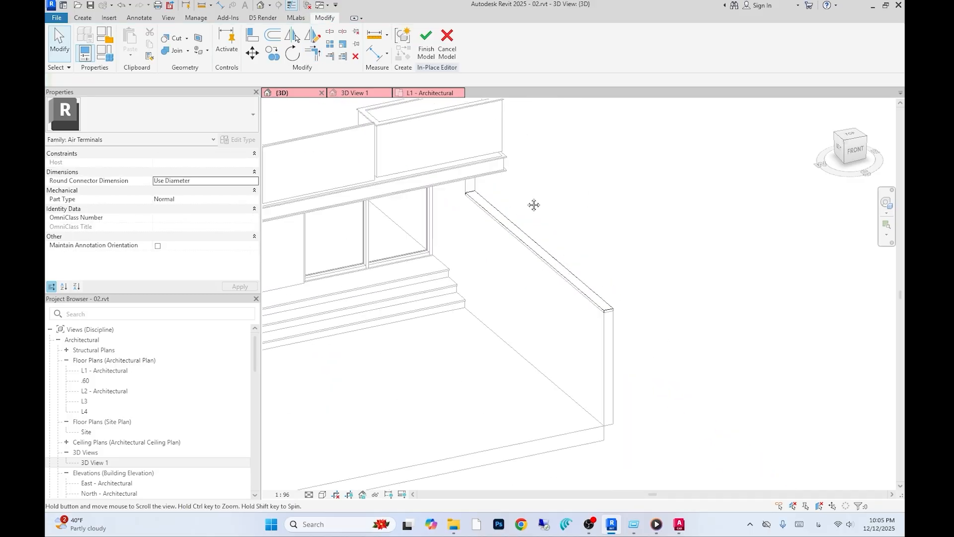
- Edit the trim extrusion's sketch and offset its edge line by 0.03
left_click(428, 54)
double_click(518, 208)
key("o")
key("f")
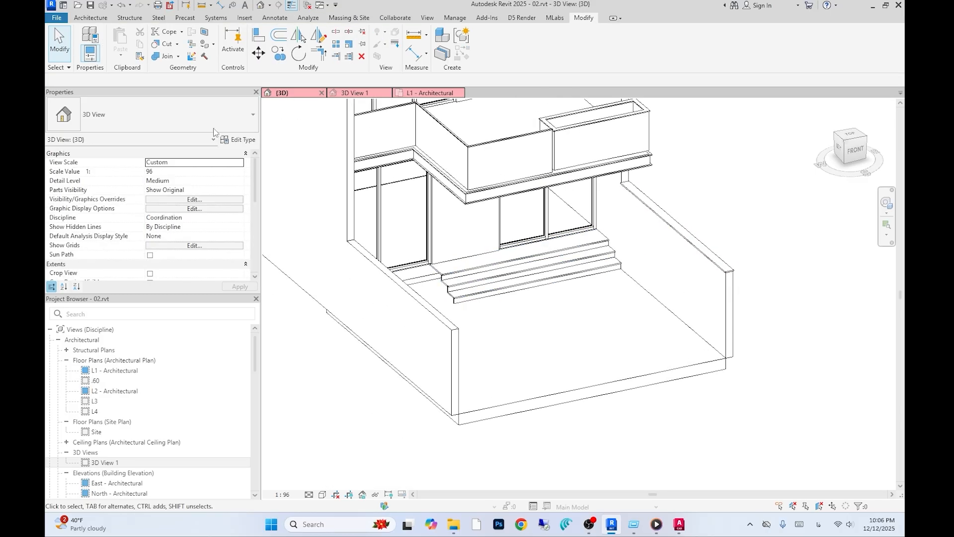
left_click(243, 52)
left_click(576, 39)
left_click(392, 272)
left_click(447, 320)
left_click(398, 281)
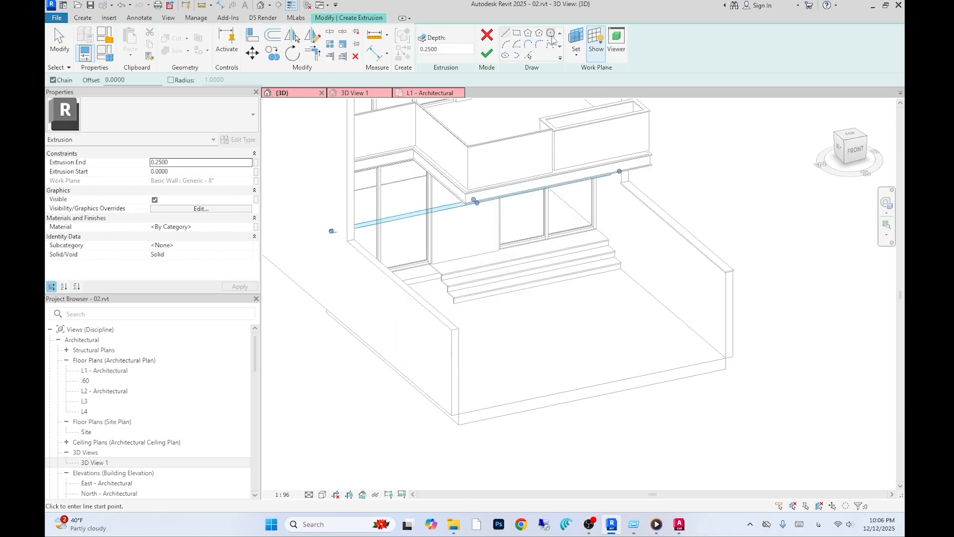
- Redraw, trim and offset the trim extrusion's sketch lines along the front wall, then finish the sketch
left_click(528, 55)
scroll(345, 241, "up", 4)
left_click(649, 481)
scroll(336, 222, "down", 2)
key("t")
key("r")
scroll(436, 224, "up", 3)
left_click(416, 189)
scroll(398, 202, "down", 3)
key("o")
key("f")
scroll(454, 226, "up", 2)
left_click(440, 243)
scroll(439, 233, "down", 4)
left_click(427, 53)
scroll(646, 238, "down", 2)
left_click(661, 45)
- Adjust the trim extrusion's depth value
left_click(445, 47)
left_click(432, 303)
left_click_drag(444, 50, 402, 53)
type("0.")
left_click(661, 45)
scroll(648, 343, "down", 1)
- Start an in-place extrusion on the floor and sketch a rectangular planter outline beside the front steps
double_click(103, 463)
scroll(520, 434, "up", 1)
middle_click_drag(520, 433, 505, 462)
left_click(282, 93)
scroll(508, 278, "up", 3)
mouse_move(512, 301)
middle_mouse_down("shift")
mouse_move(509, 318)
mouse_move(467, 310)
middle_mouse_up("shift")
left_click(91, 17)
left_click(204, 55)
left_click(224, 85)
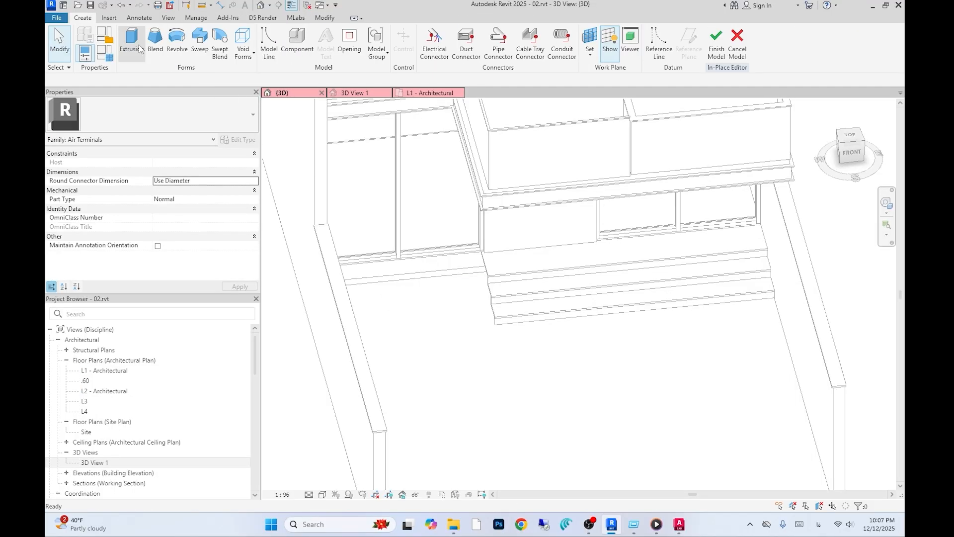
left_click(131, 42)
left_click(580, 44)
left_click(397, 273)
left_click(447, 320)
left_click(528, 55)
left_click(447, 248)
middle_click_drag(462, 274, 427, 318, "shift")
left_click(358, 257)
left_click(293, 273)
mouse_move(370, 332)
middle_mouse_down()
mouse_move(509, 319)
mouse_move(544, 343)
middle_mouse_up()
left_click(505, 33)
left_click(569, 295)
left_click(352, 267)
left_click(315, 53)
left_click(385, 272)
left_click(364, 238)
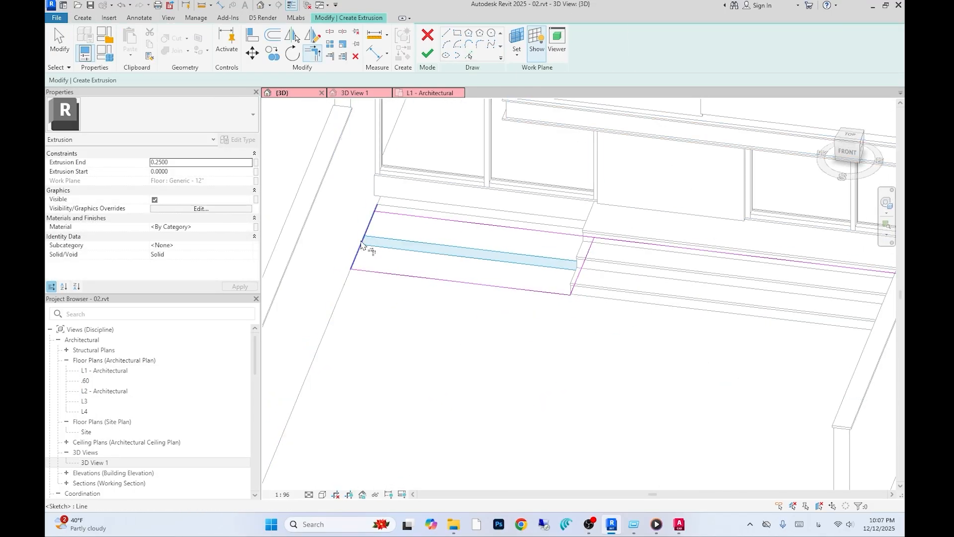
left_click(557, 234)
left_click(585, 259)
- Set the planter extrusion's end to 0.5
left_click(487, 53)
scroll(433, 317, "down", 1)
middle_click_drag(433, 316, 436, 319, "shift")
left_click_drag(440, 49, 314, 40)
type("1")
key("Return")
type(".5")
key("Return")
- Offset the planter outline inward by 0.1 to form the rim, then finish the extrusion and model
left_click(491, 45)
left_click(272, 44)
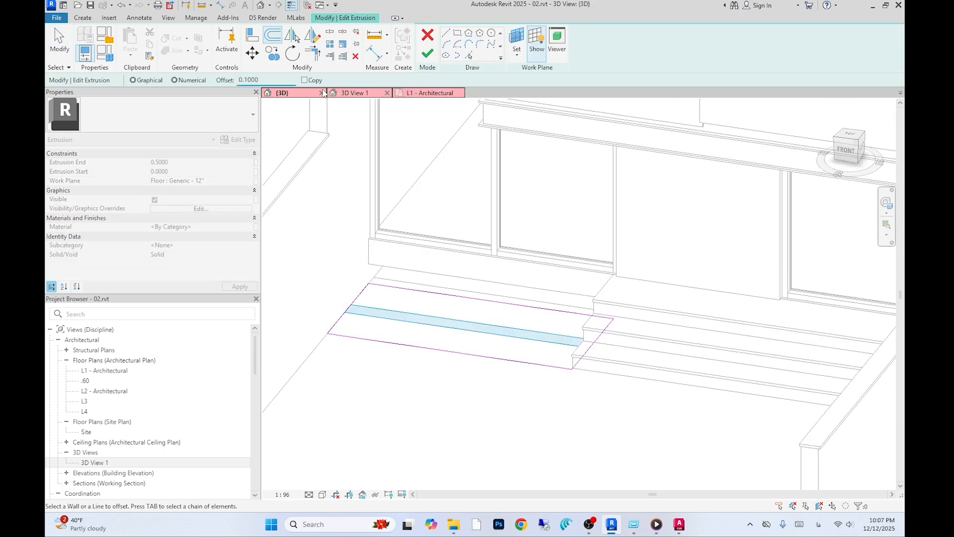
left_click(319, 52)
left_click(488, 349)
left_click(573, 343)
left_click(427, 53)
left_click(624, 40)
- Start a new in-place extrusion on the planter's top face and sketch its rim rectangle
left_click(90, 18)
left_click(237, 52)
left_click(255, 97)
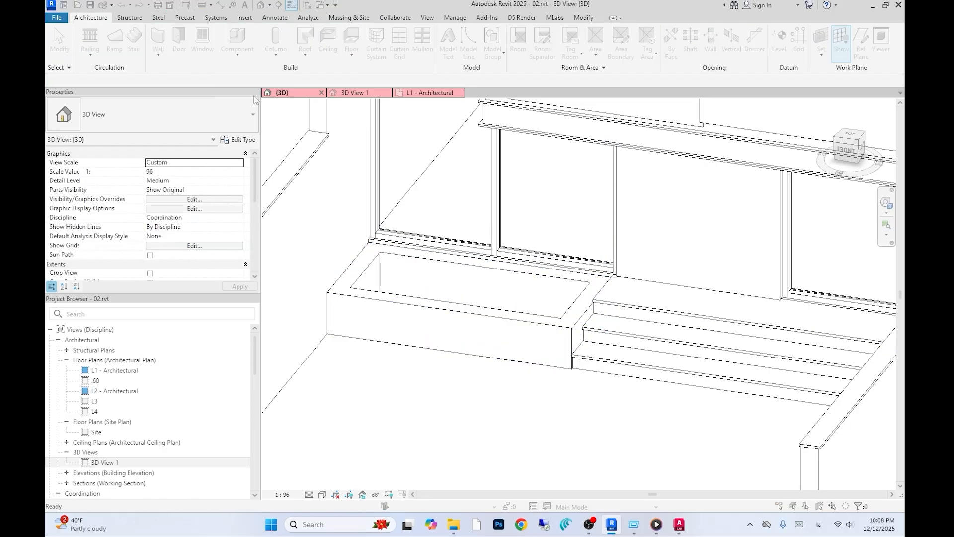
left_click(134, 39)
left_click(576, 47)
left_click(427, 274)
left_click(447, 320)
left_click(671, 316)
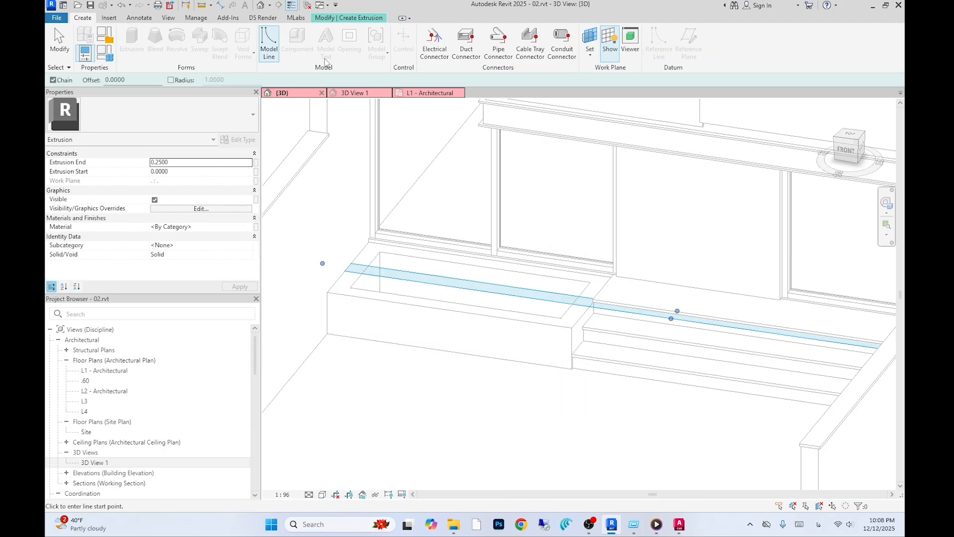
key("Escape")
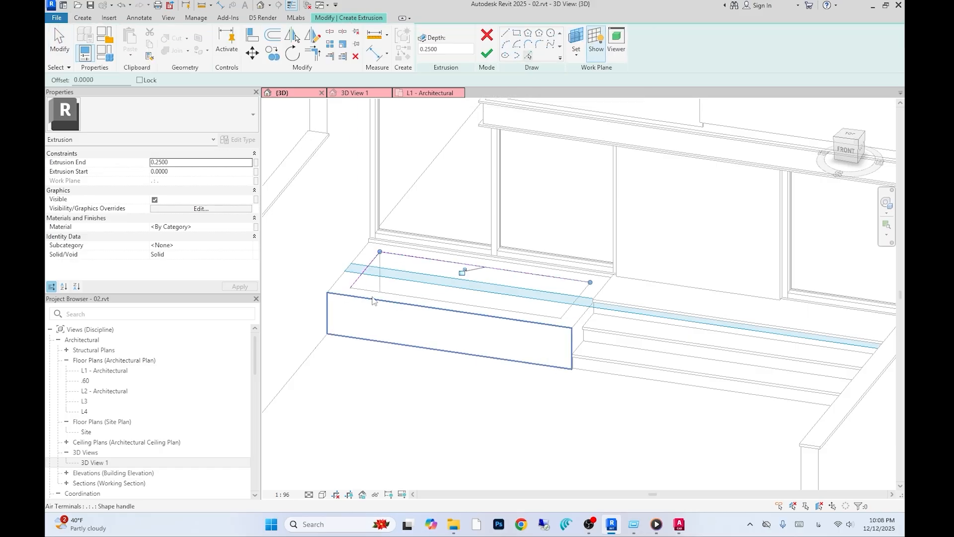
left_click(583, 313)
left_click(573, 303)
scroll(556, 318, "down", 1)
- Offset the rim outline inward 0.02, set the extrusion end to 0.02, and finish the rim
left_click(273, 34)
scroll(397, 288, "up", 3)
left_click_drag(276, 80, 140, 74)
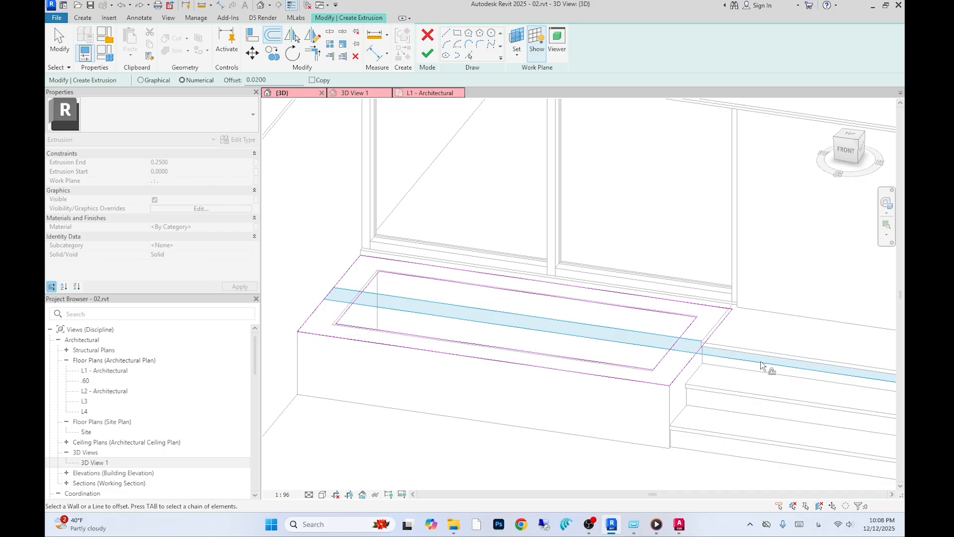
middle_click_drag(448, 343, 478, 361)
left_click(379, 355)
left_click(428, 55)
left_click(174, 162)
type(".02")
left_click(602, 40)
- Start a new in-place extrusion and sketch a trim line along the base of the front garden wall
scroll(477, 308, "down", 5)
middle_click_drag(480, 309, 513, 307, "shift")
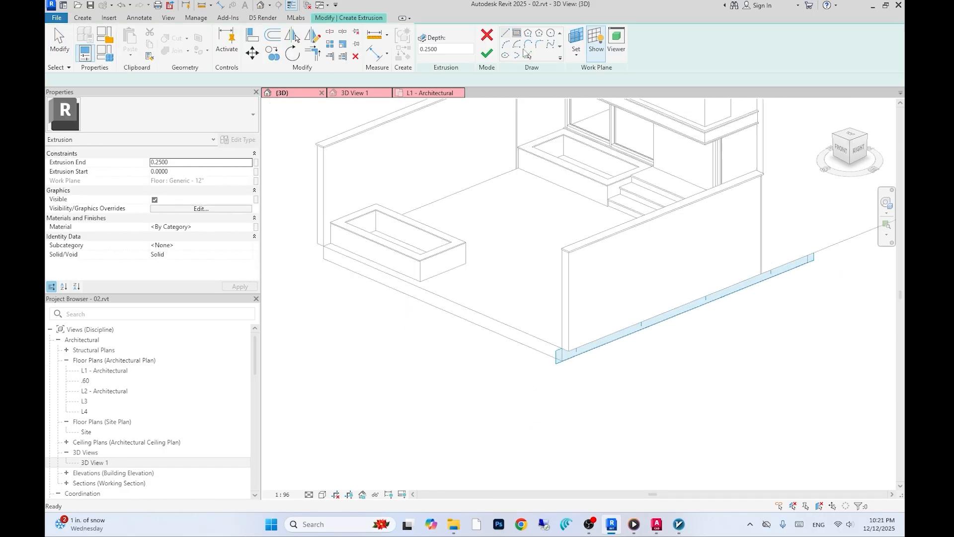
scroll(617, 358, "up", 3)
left_click(698, 282)
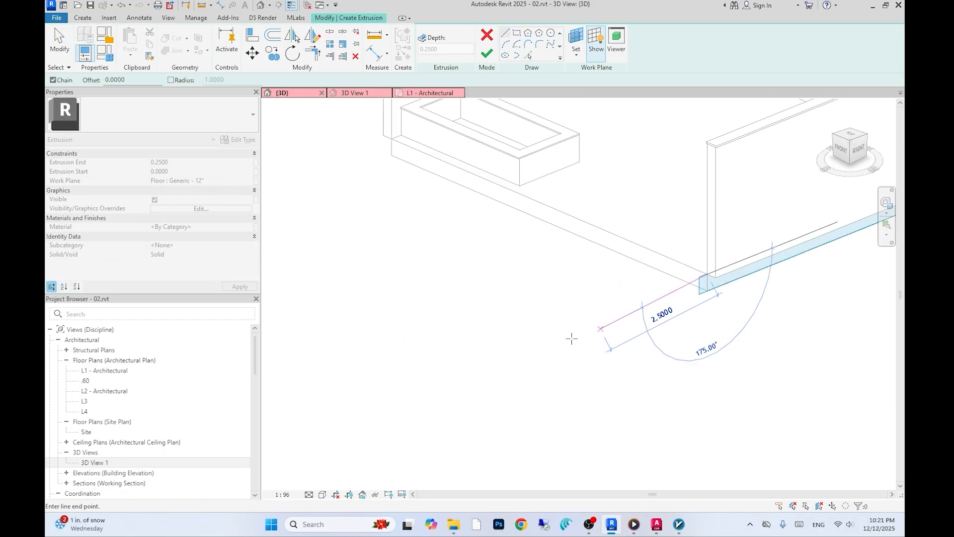
left_click(436, 384)
key("Escape")
key("Escape")
scroll(584, 291, "up", 4)
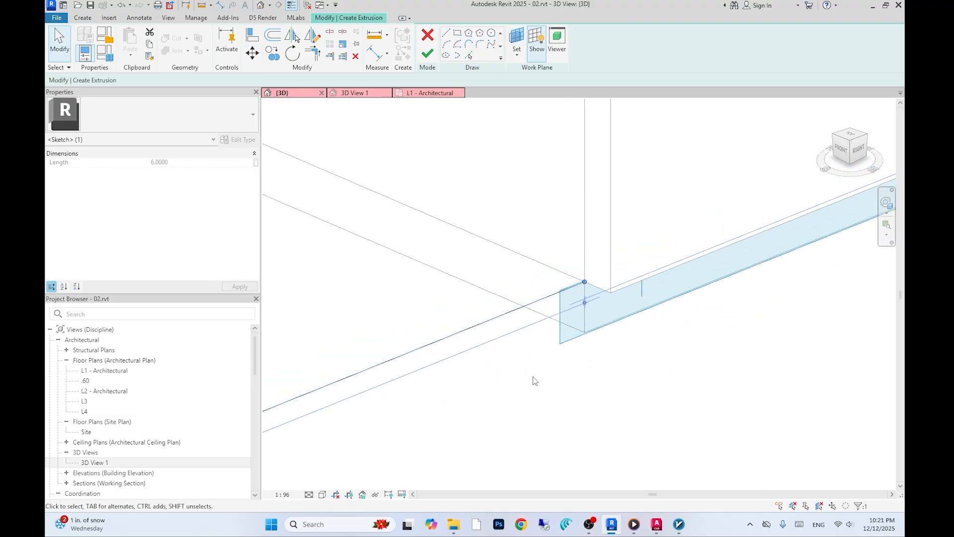
- Offset the trim line and draw closing lines to complete the trim profile, then finish the extrusion
scroll(602, 385, "down", 4)
key("o")
key("f")
middle_click_drag(584, 365, 596, 369)
scroll(595, 369, "down", 1)
left_click(584, 352, "ctrl")
key("l")
key("i")
scroll(619, 331, "up", 7)
left_click(649, 346)
left_click(649, 328)
scroll(649, 327, "down", 6)
left_click(484, 351)
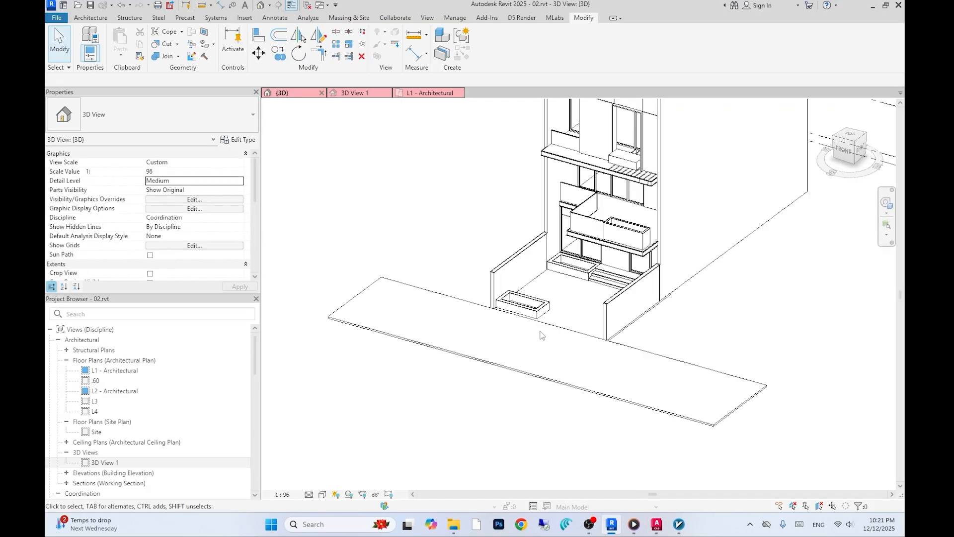
- Create another in-place model extrusion along the side wall's base for a second trim, starting the Trim tool
left_click(543, 378)
left_click(550, 371)
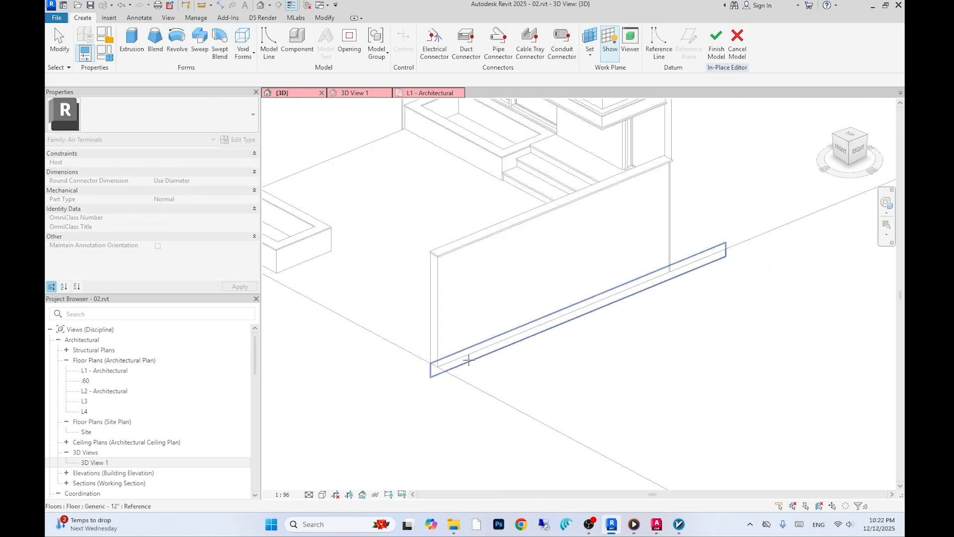
left_click(468, 360)
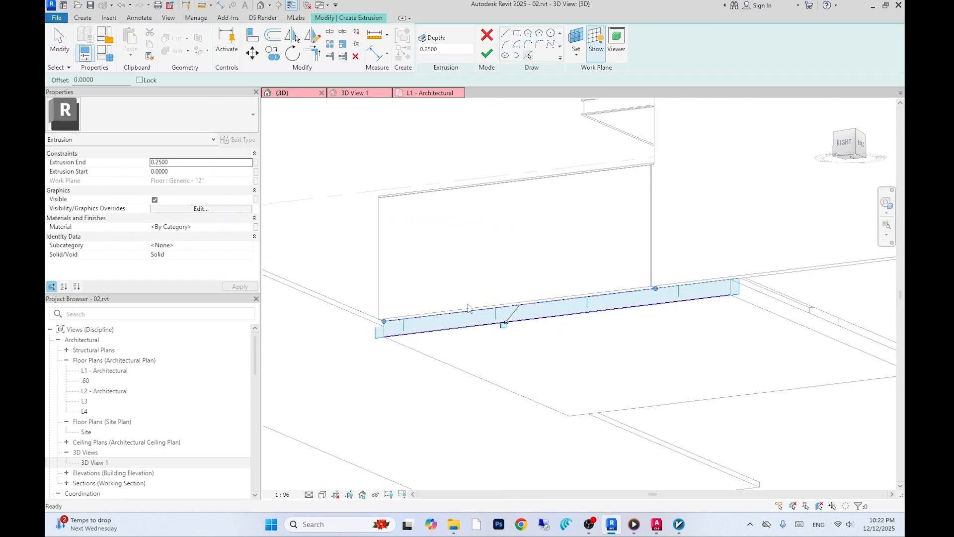
key("t")
key("r")
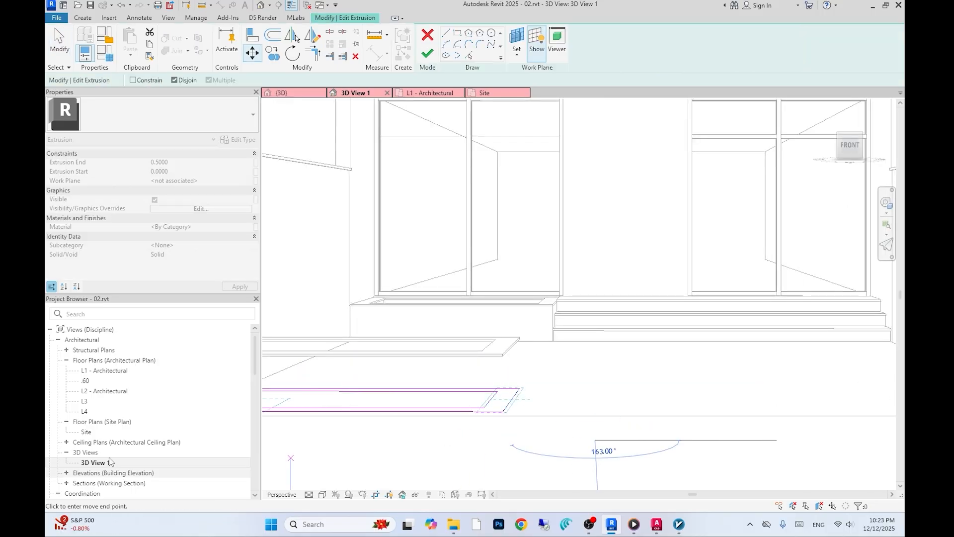
- Edit the planter extrusion's sketch in the Site plan, undo a move attempt, and finish the sketch
double_click(86, 431)
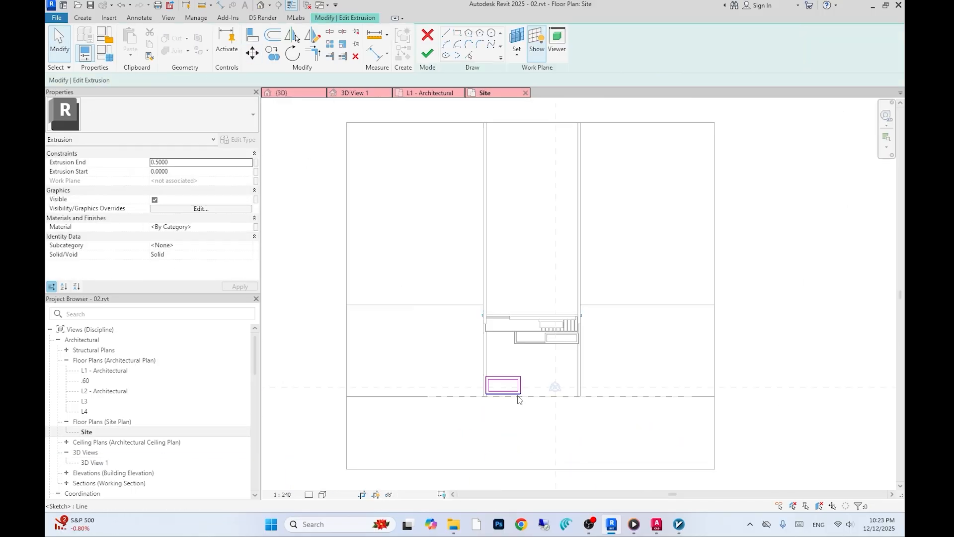
scroll(513, 398, "up", 7)
key("m")
key("v")
key("ctrl+z")
scroll(519, 367, "up", 3)
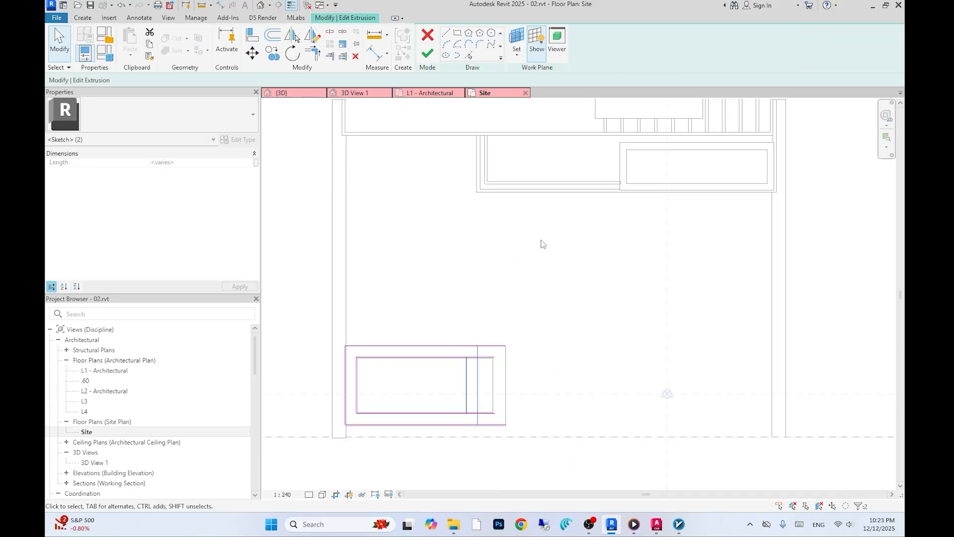
left_click(428, 52)
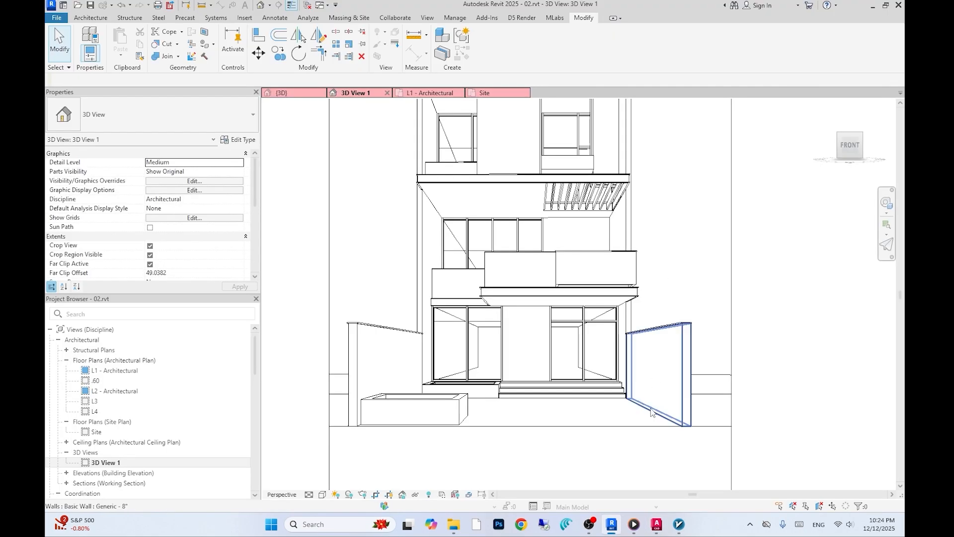
left_click(632, 426)
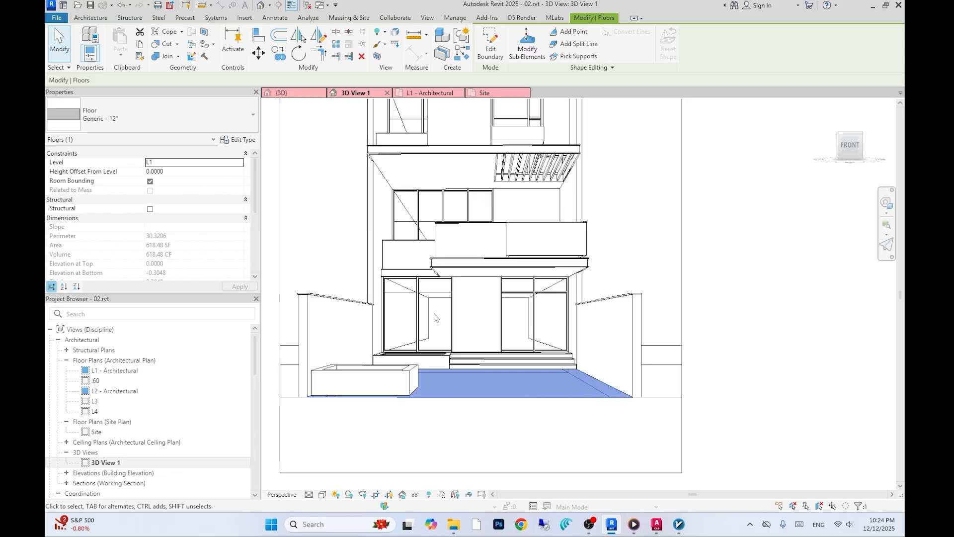
left_click(491, 45)
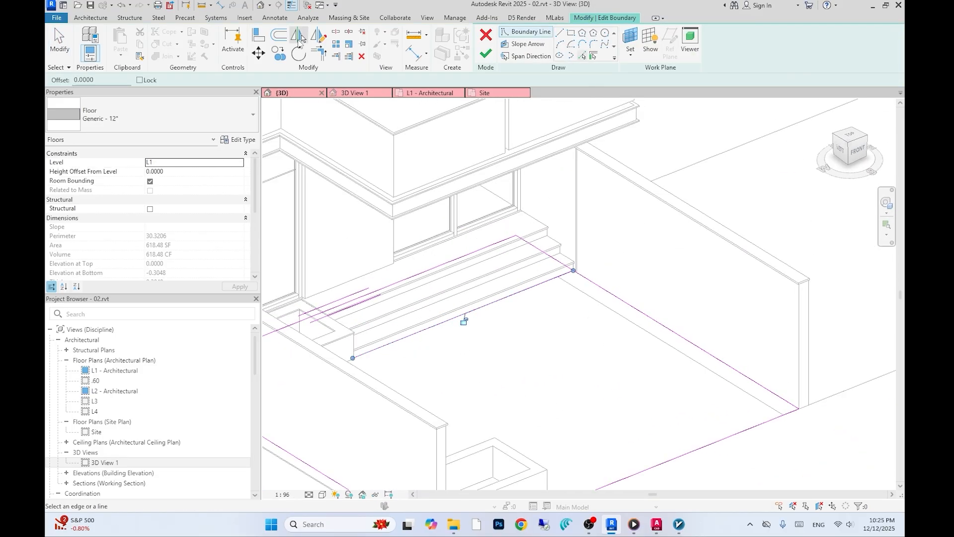
left_click(278, 35)
left_click(608, 298)
left_click(318, 53)
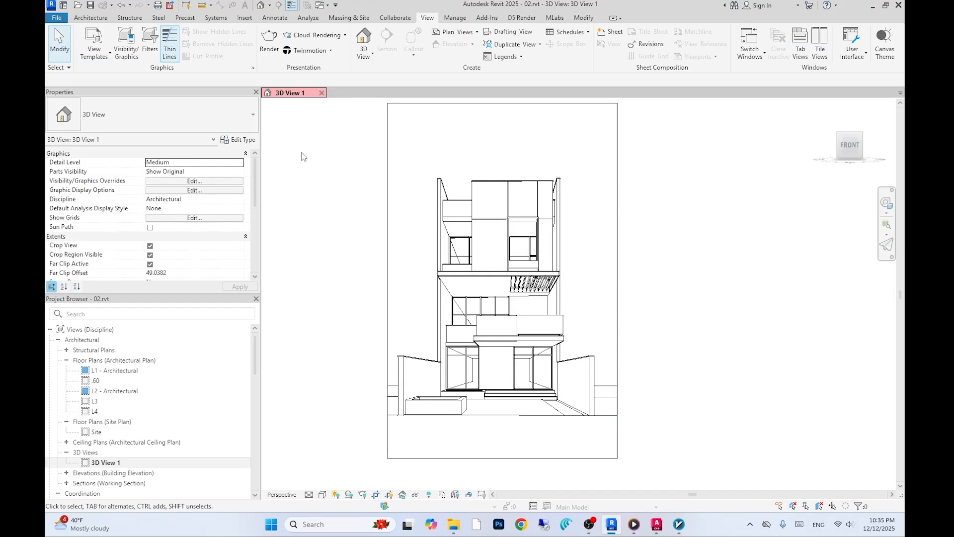
left_click(91, 18)
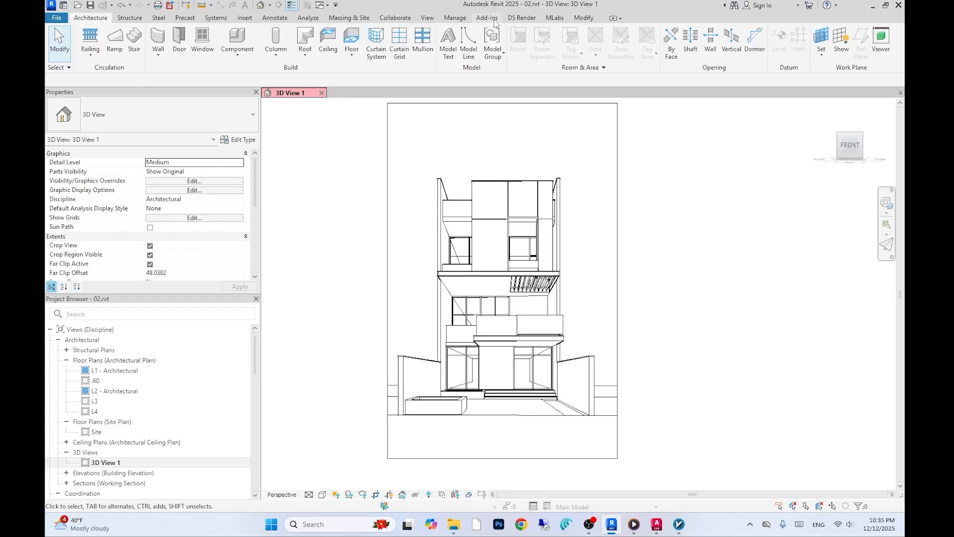
left_click(583, 18)
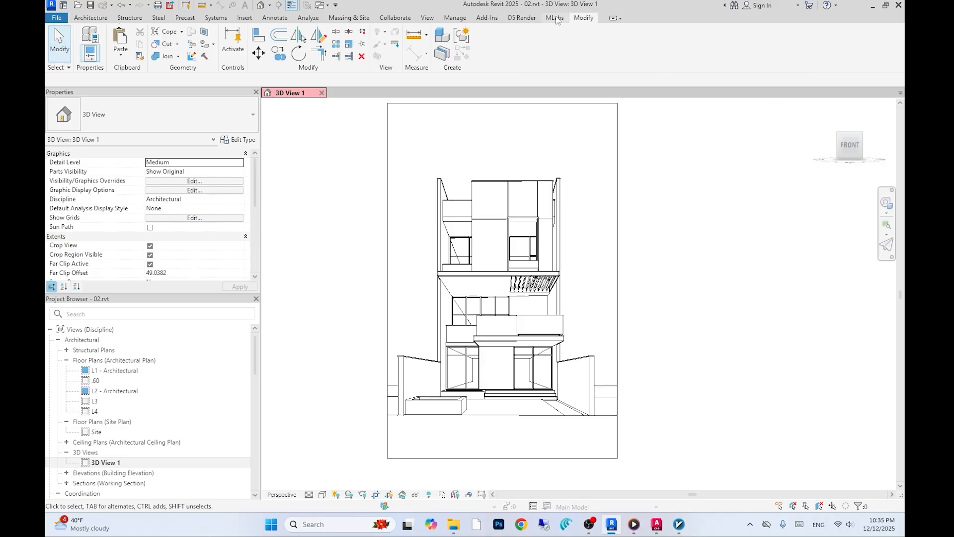
left_click(90, 19)
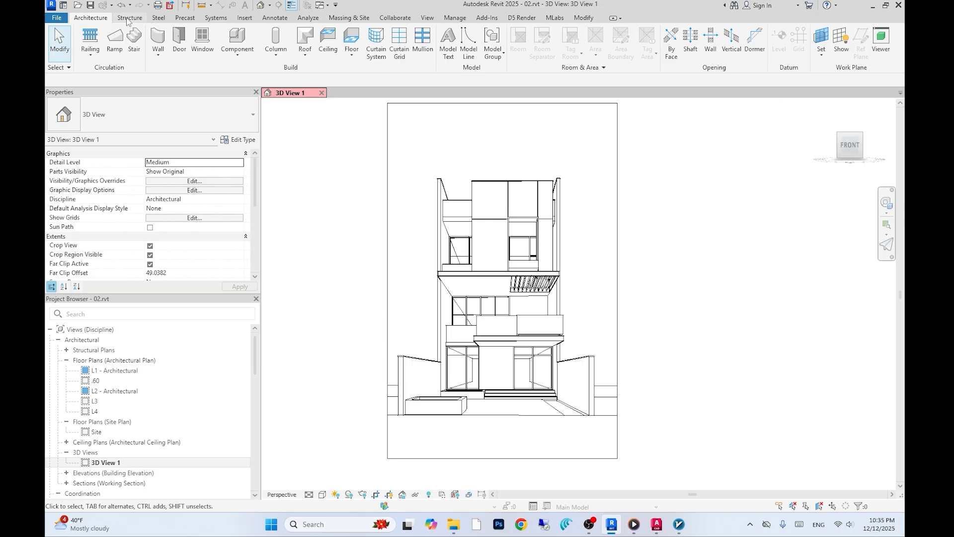
left_click(129, 19)
left_click(158, 18)
left_click(185, 18)
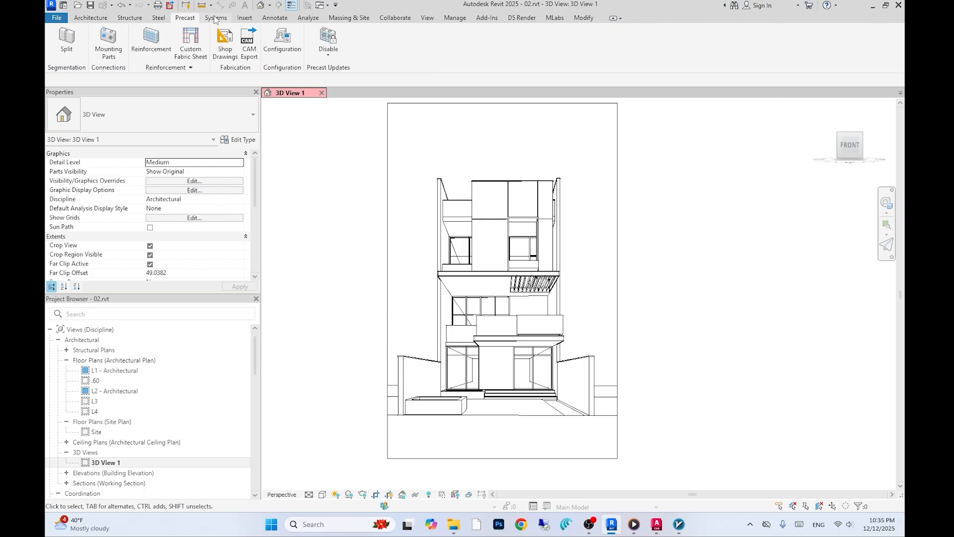
left_click(215, 18)
left_click(251, 17)
left_click(275, 18)
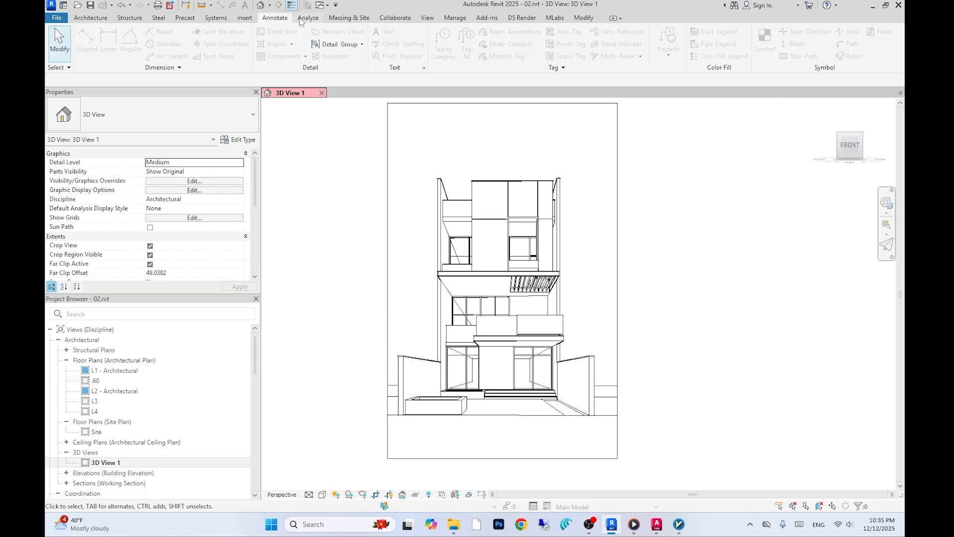
left_click(311, 18)
left_click(349, 18)
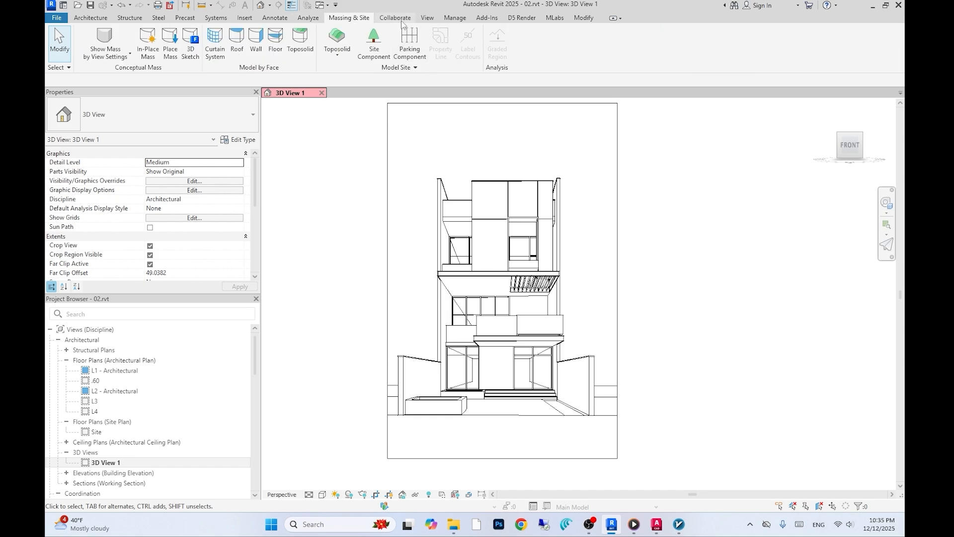
left_click(400, 19)
left_click(428, 18)
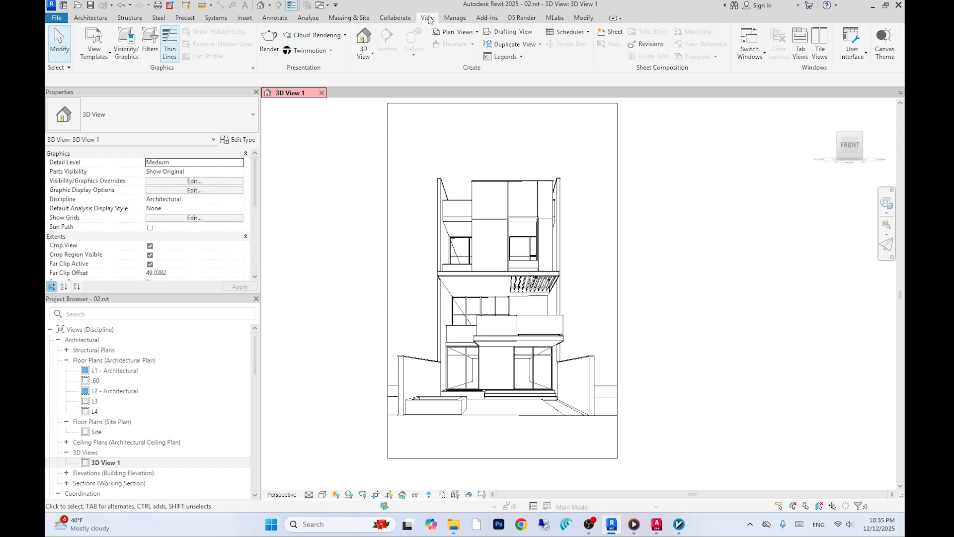
left_click(455, 18)
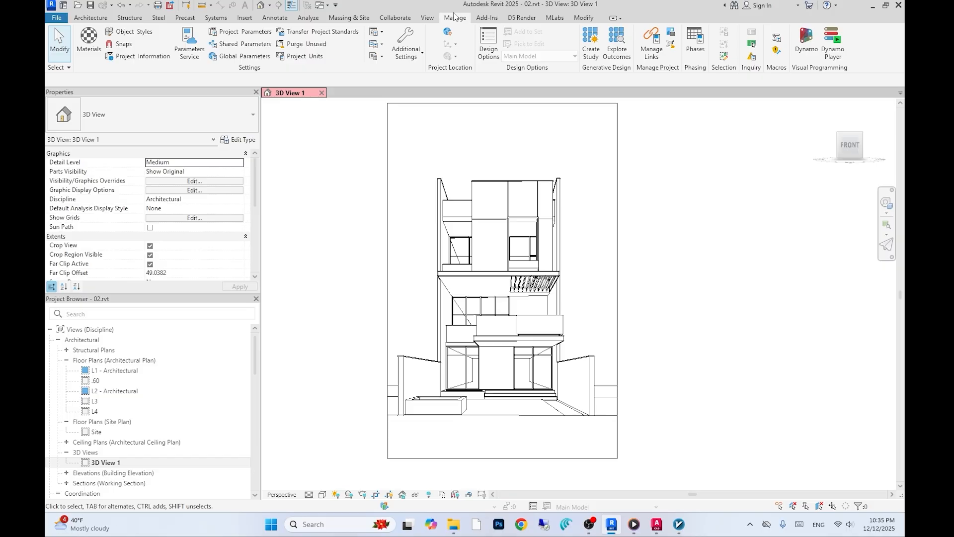